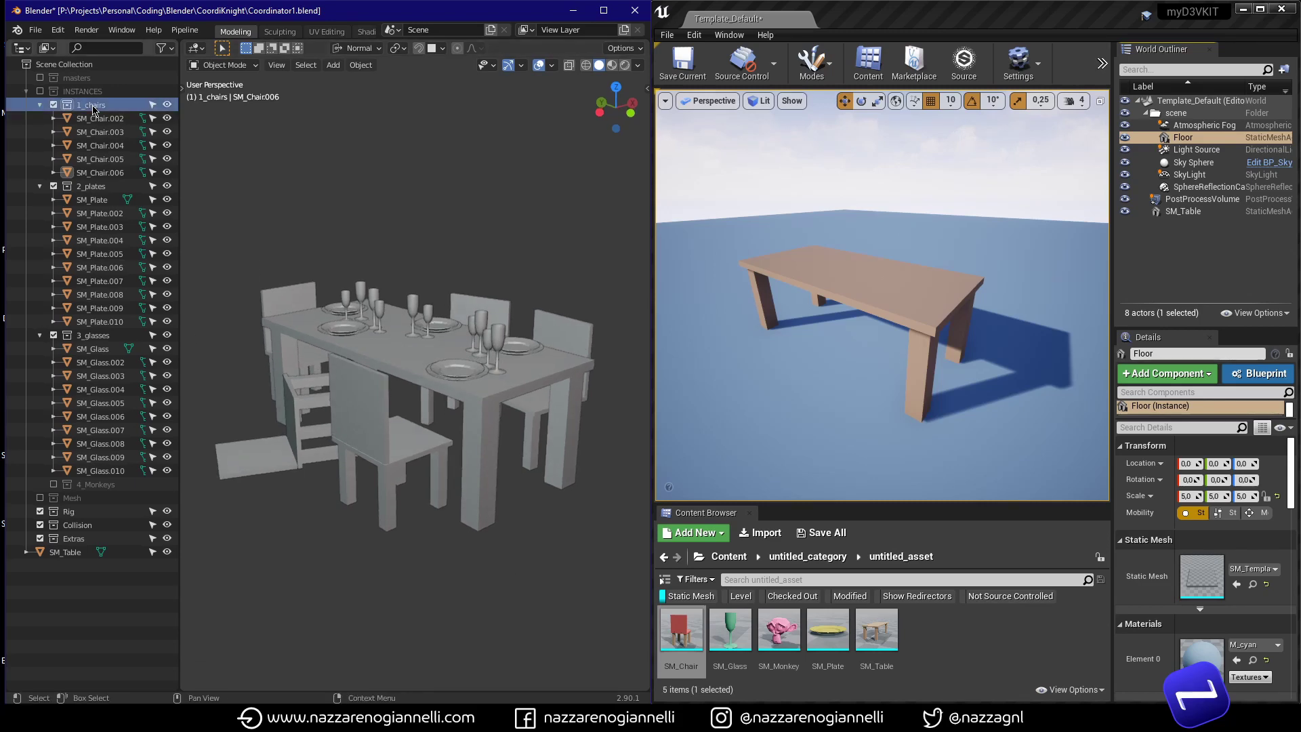
Copy all objects of the 1_chairs collection with CoordiKnight and paste them into the Unreal Engine level using the SM_Chair mesh
right_click(93, 106)
click(95, 164)
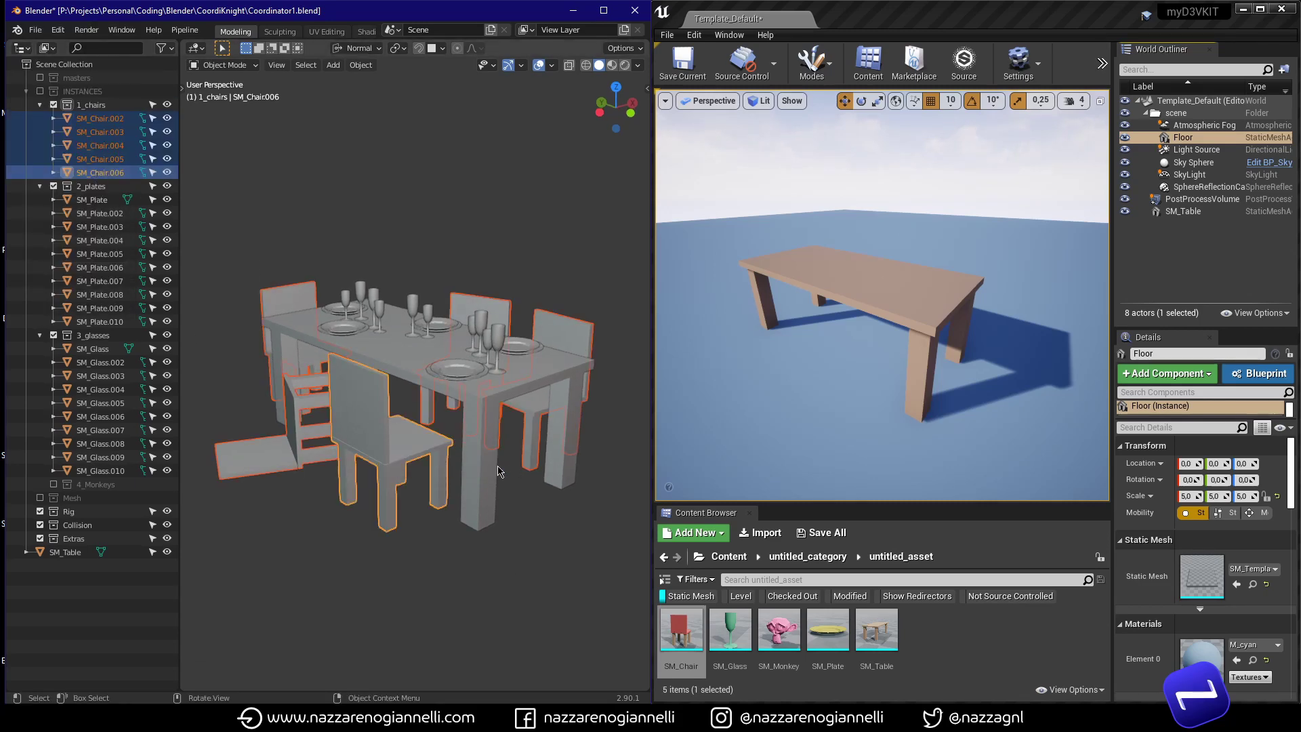
right_drag(811, 405, 815, 404)
key(ctrl+v)
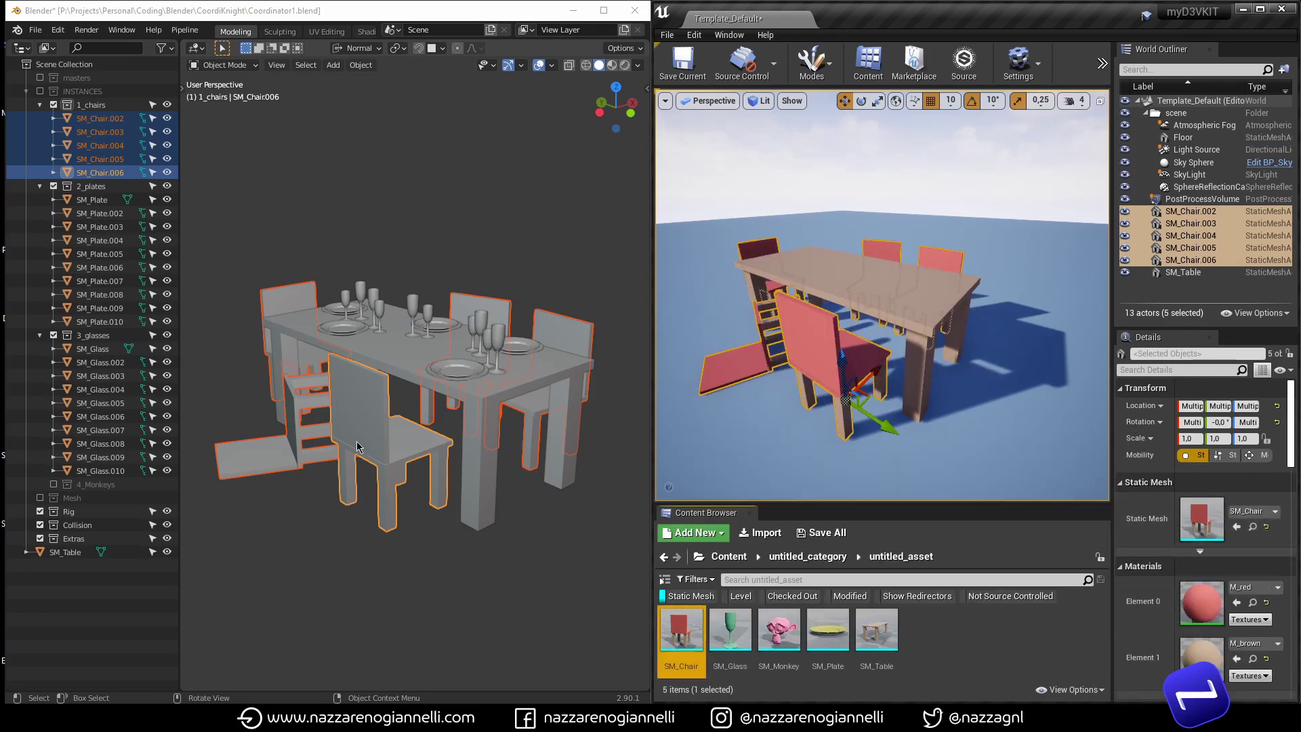
Copy all objects of Blender's 2_plates collection with CoordiKnight and paste them into the Unreal Engine level using the SM_Plate mesh
right_click(91, 186)
click(92, 187)
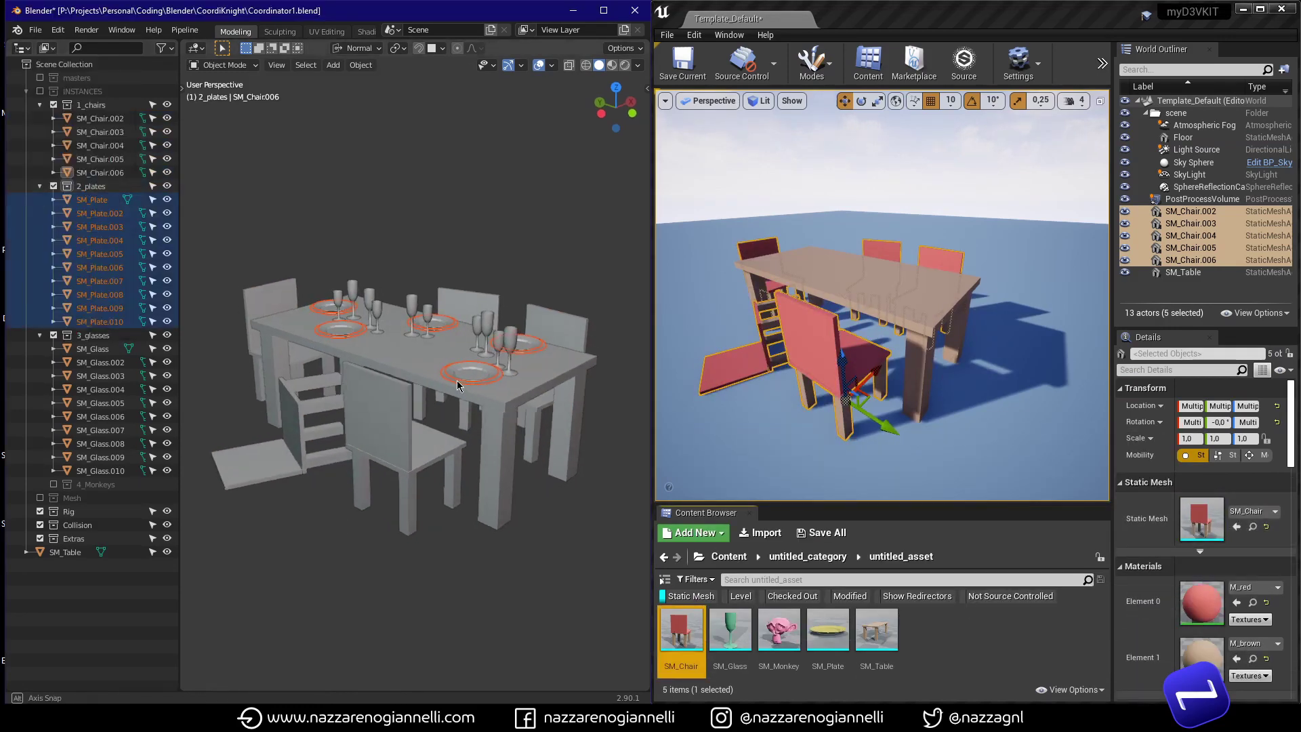
middle_drag(457, 385, 450, 381)
key(q)
click(450, 380)
right_drag(830, 429, 833, 429)
key(ctrl+v)
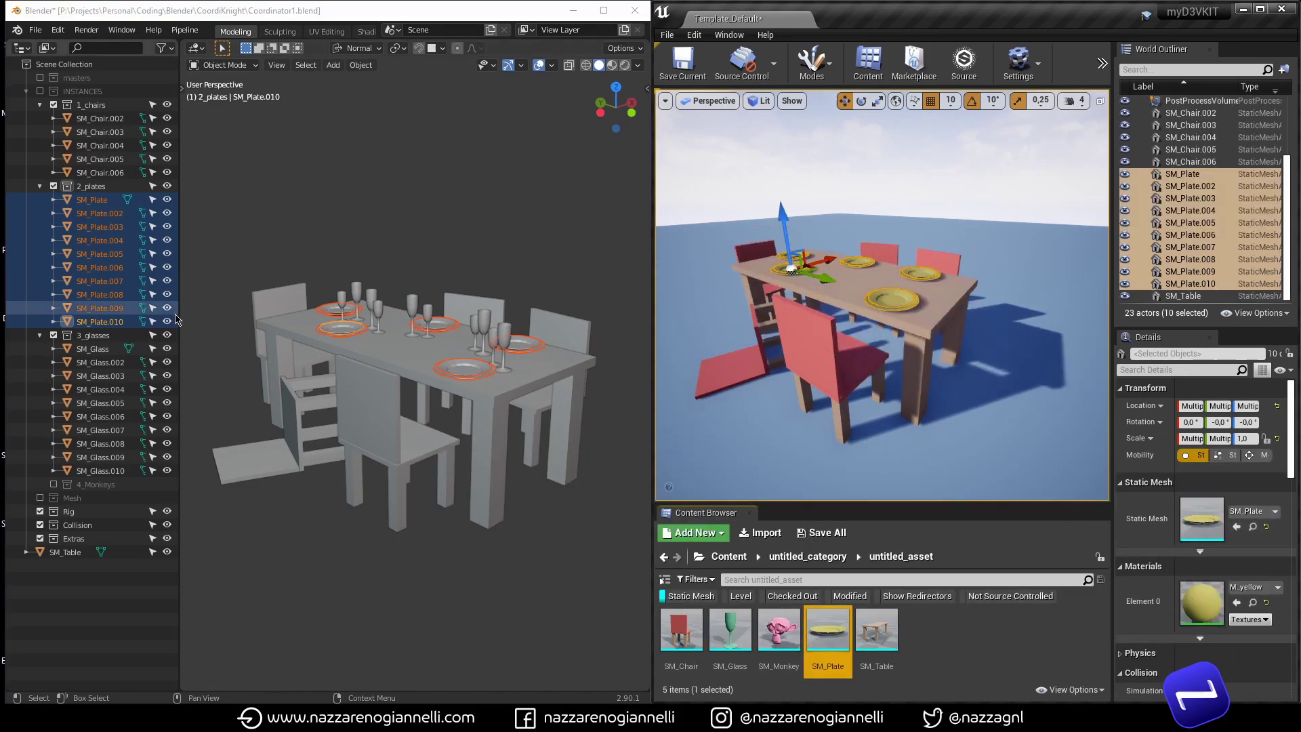
Copy all objects of Blender's 3_glasses collection with CoordiKnight, paste them into the Unreal Engine level and assign the SM_Glass mesh
right_click(94, 336)
click(99, 337)
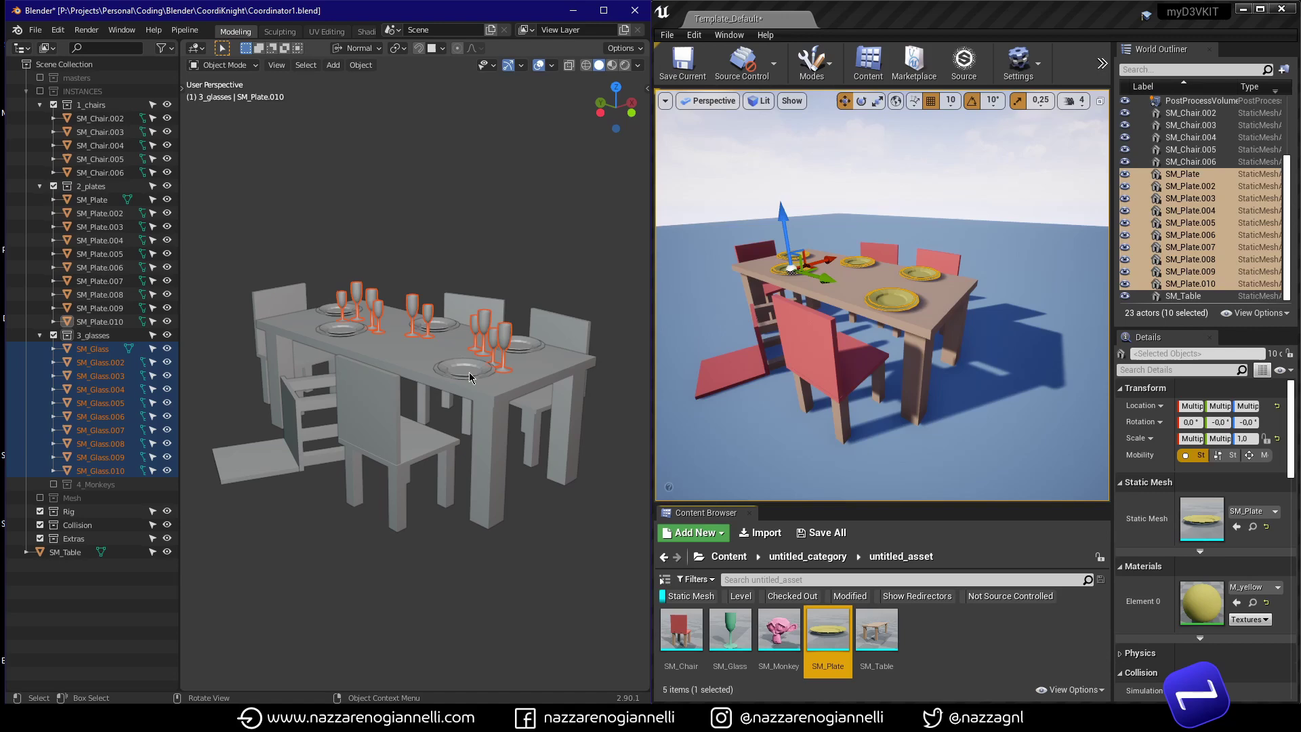
mouse_move(470, 381)
middle_down()
mouse_move(440, 418)
mouse_move(462, 396)
middle_up()
key(q)
click(458, 403)
right_drag(840, 373, 835, 372)
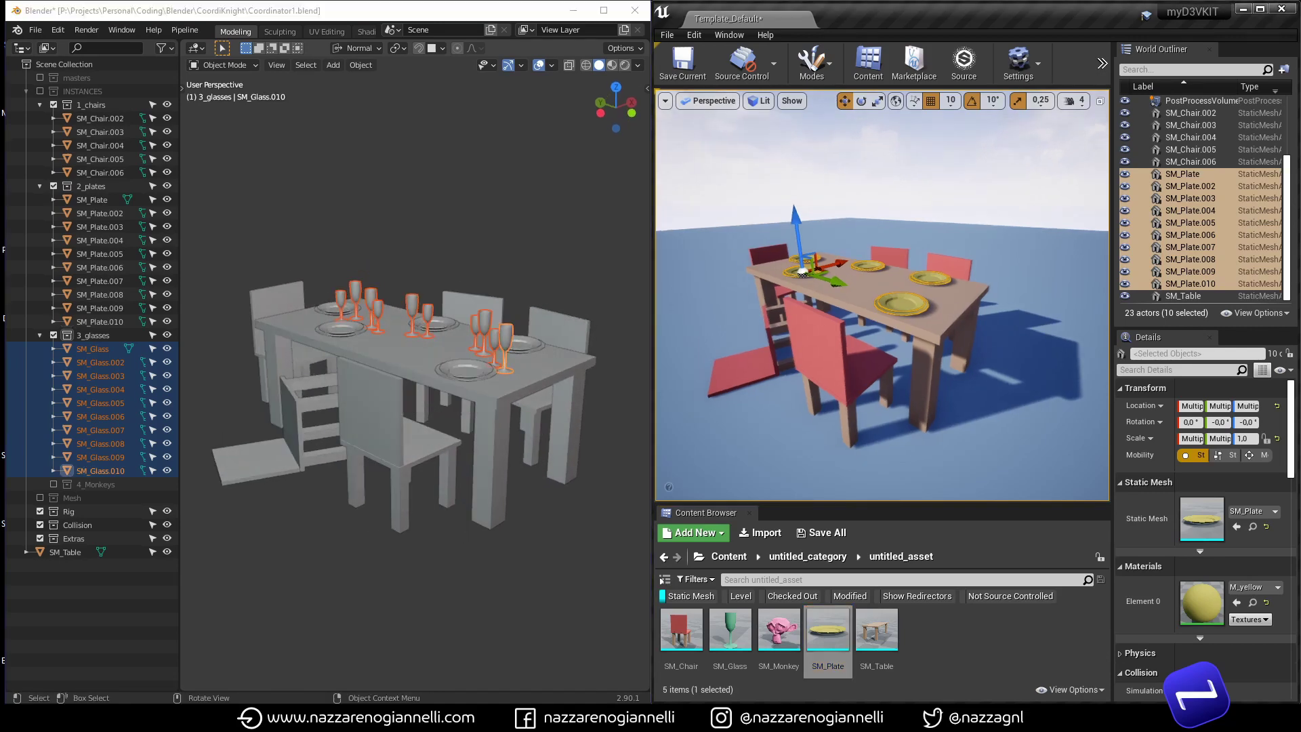
drag(730, 630, 1205, 515)
right_drag(963, 379, 960, 350)
key(g)
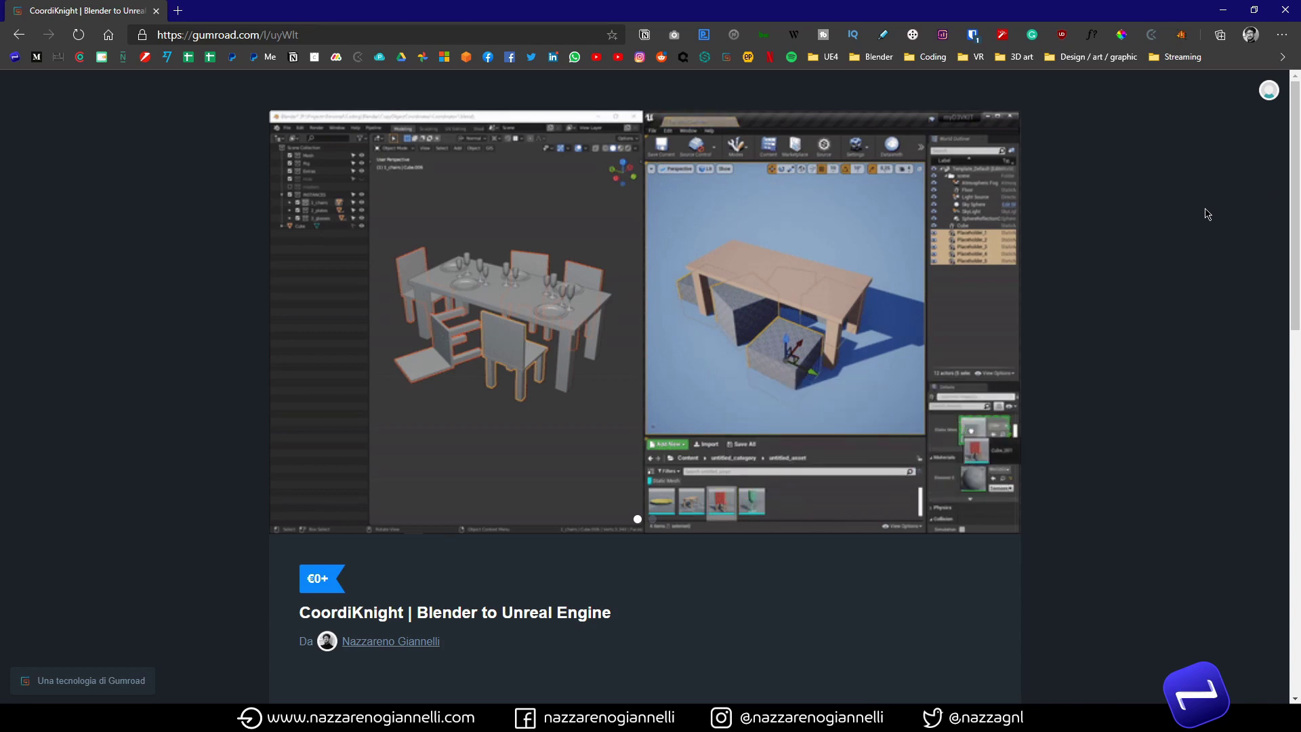
Look through the CoordiKnight | Blender to Unreal Engine product page on Gumroad
scroll(1205, 213, down, 8)
scroll(1205, 216, down, 3)
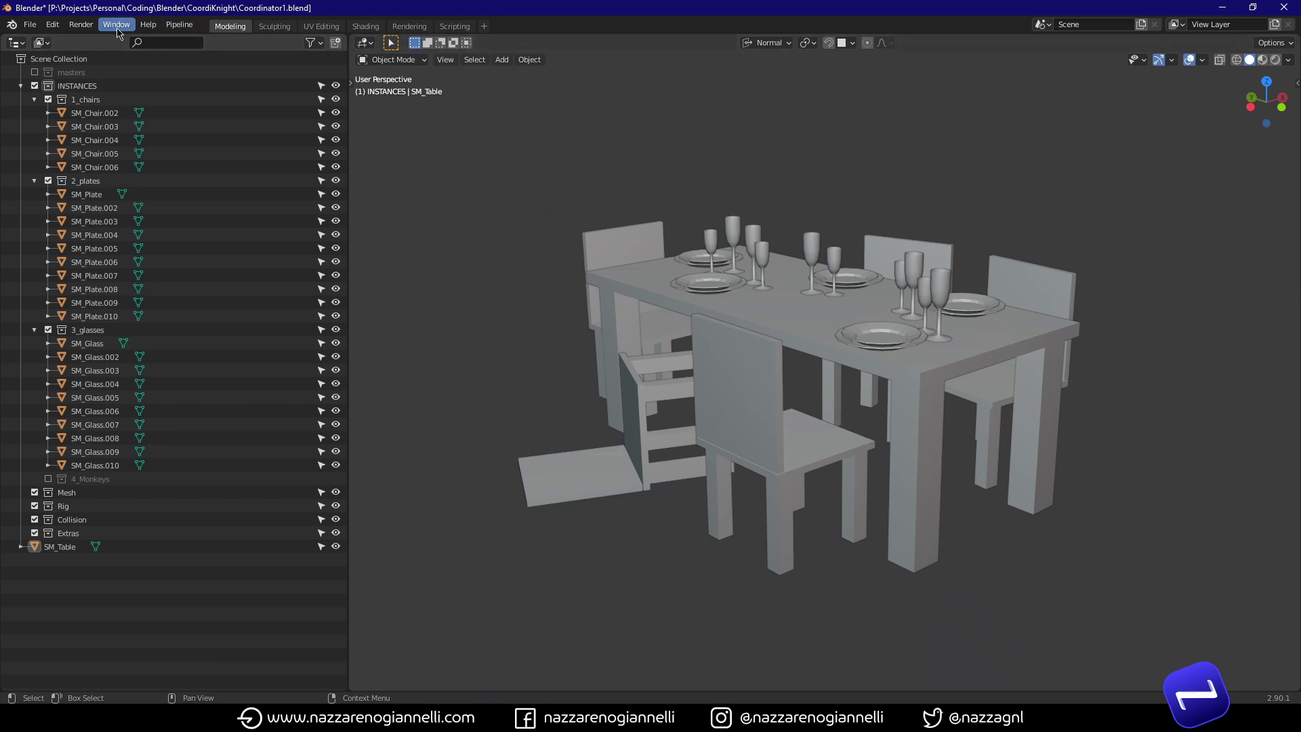
Install the Blender add-on from coordiknight_v1.0 .zip in Downloads and enable CoordiKnight | Blender to Unreal Engine
click(53, 24)
click(86, 223)
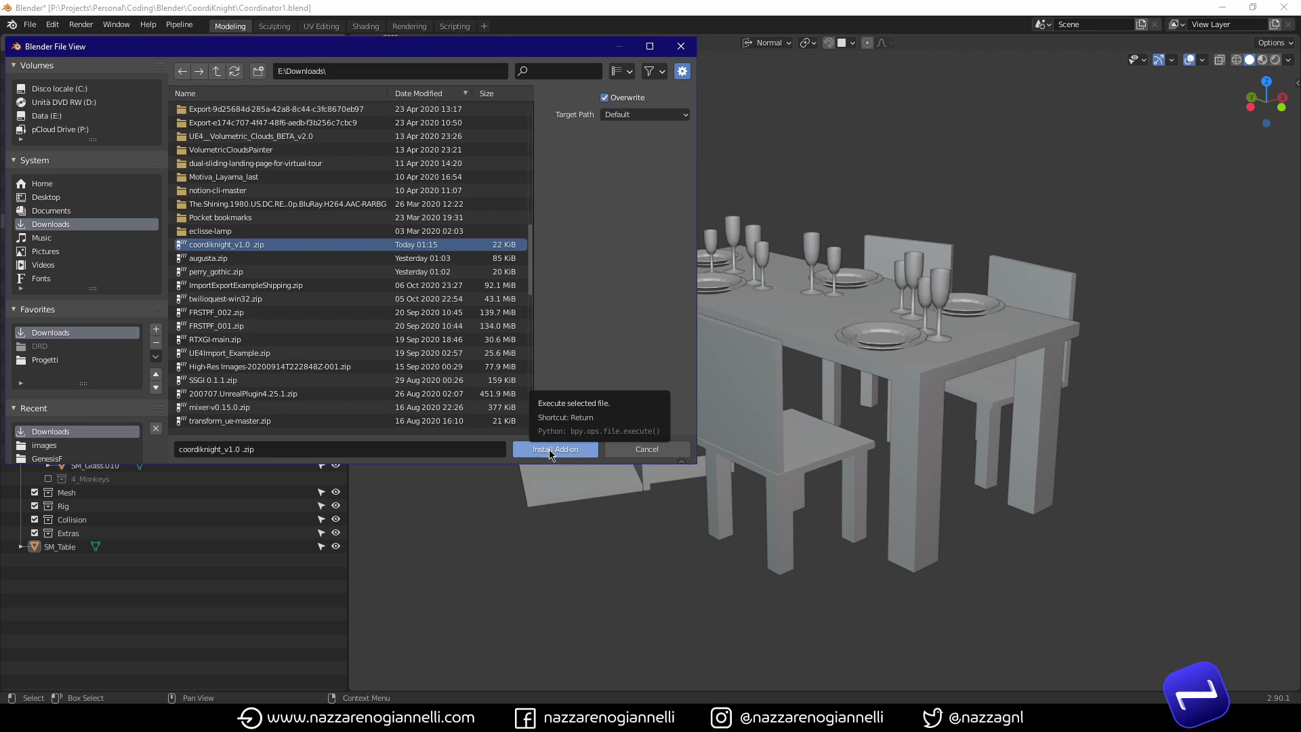
click(550, 449)
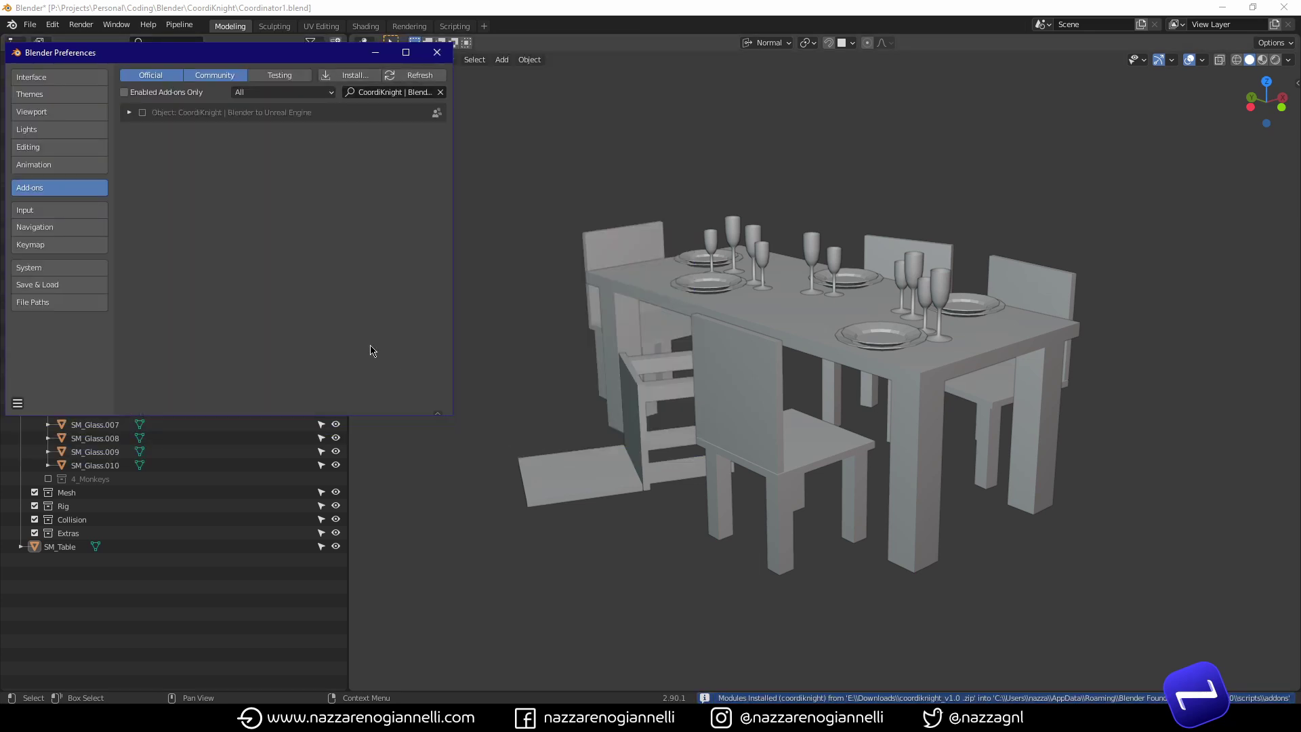
click(129, 113)
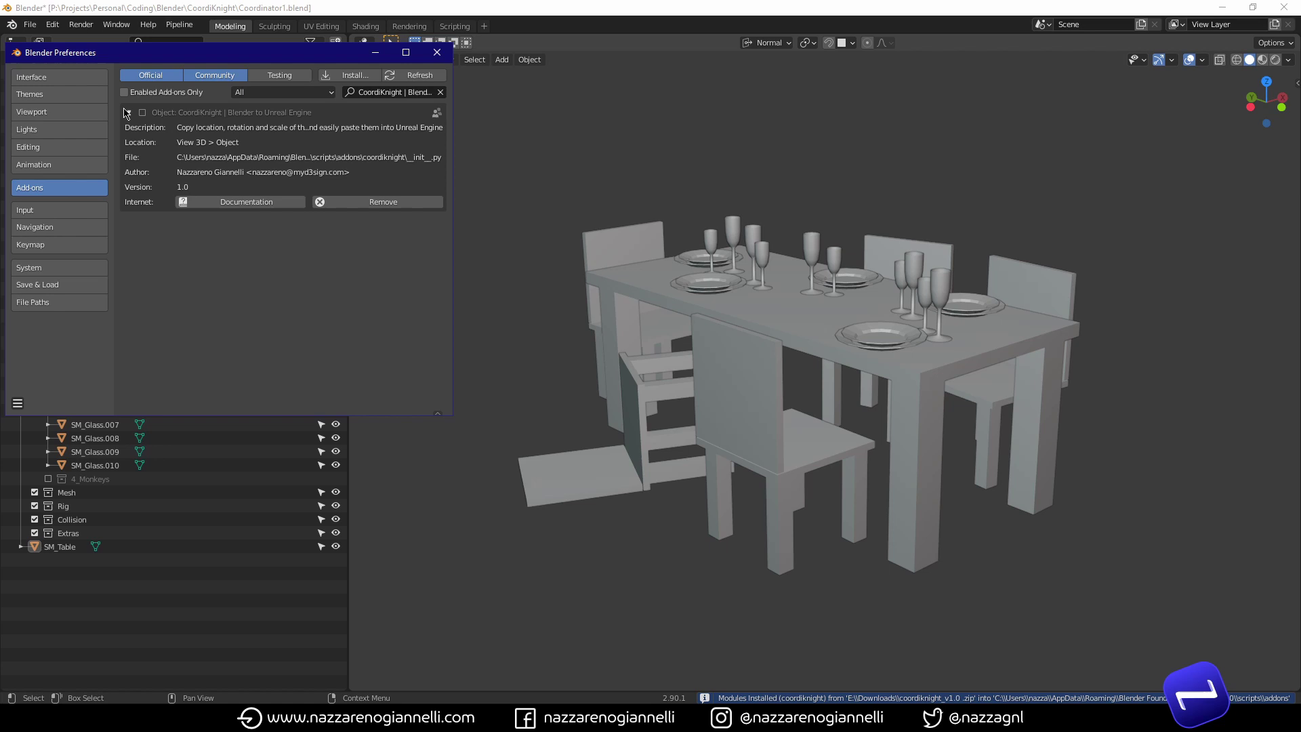
click(142, 113)
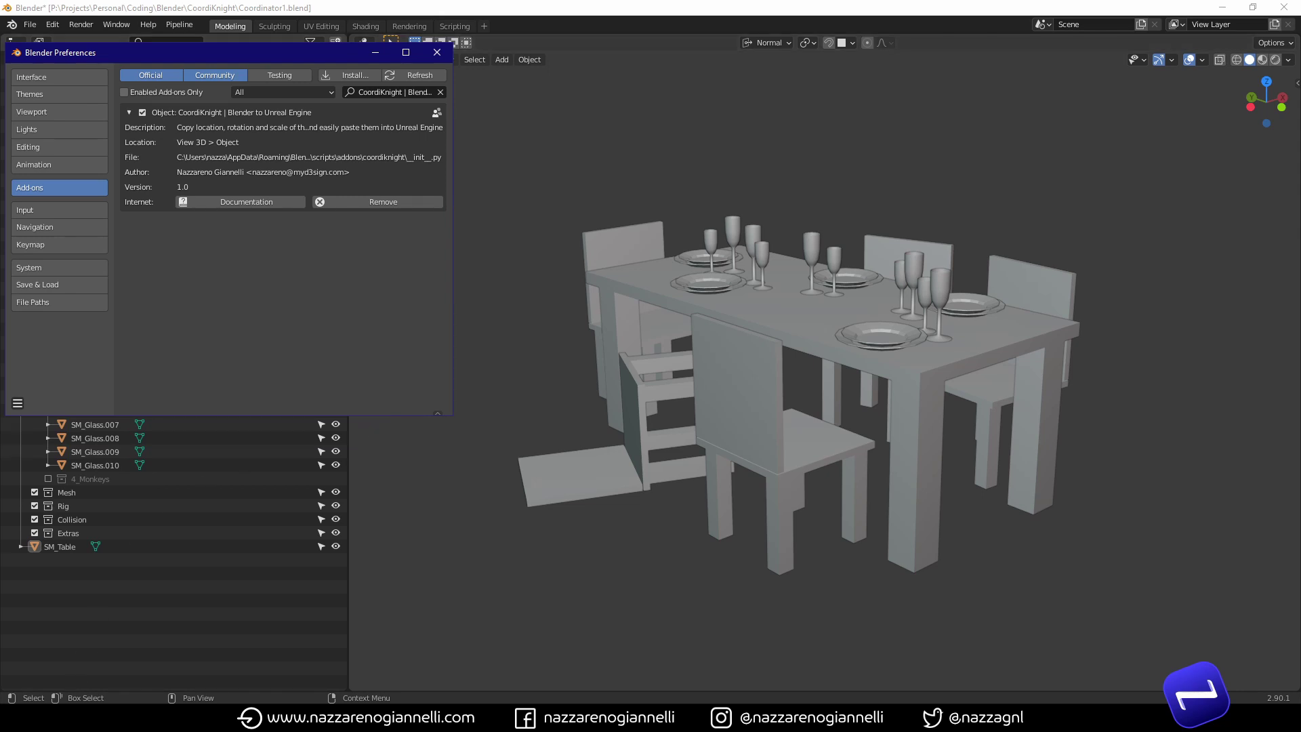
Switch to File Explorer and extract coordiknight_v1.0 .zip in the Download folder
click(102, 678)
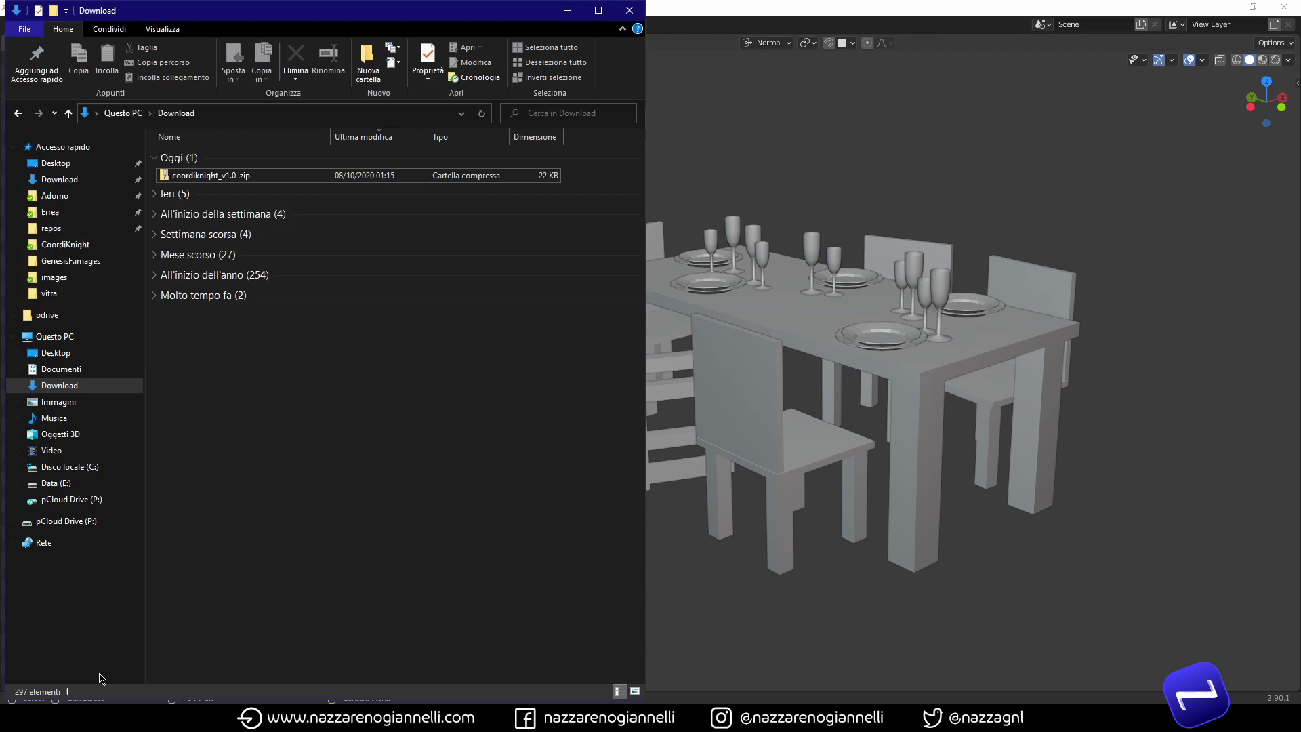
click(234, 178)
right_click(232, 178)
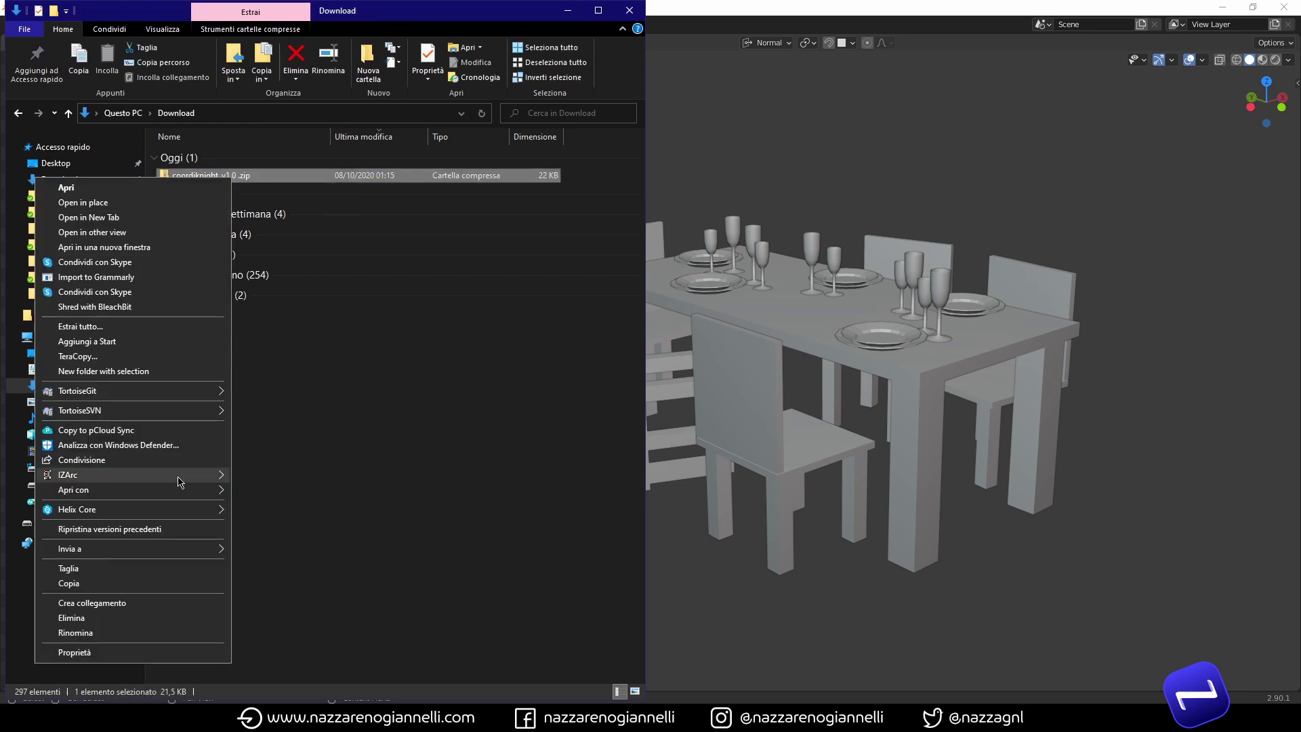
mouse_move(180, 481)
click(272, 492)
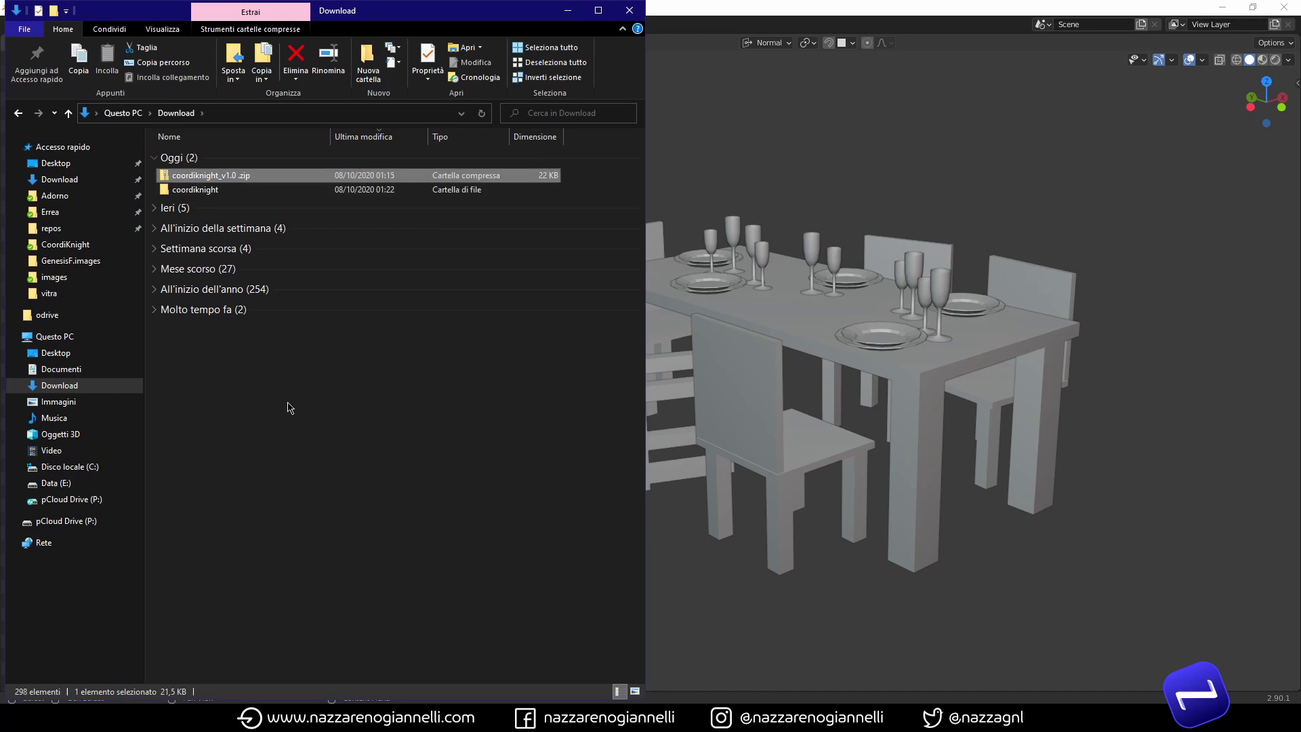
Open the extracted coordiknight folder and copy its pyperclip folder
click(210, 191)
double_click(208, 192)
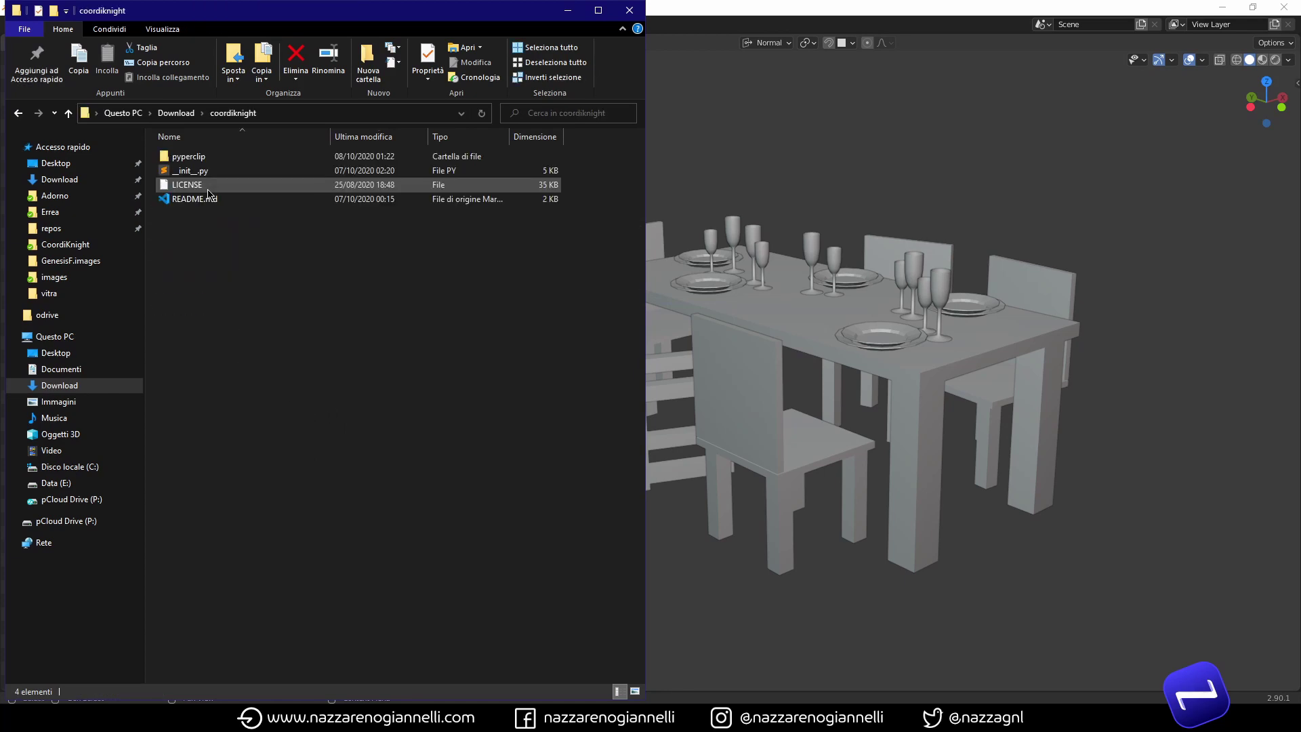
double_click(187, 157)
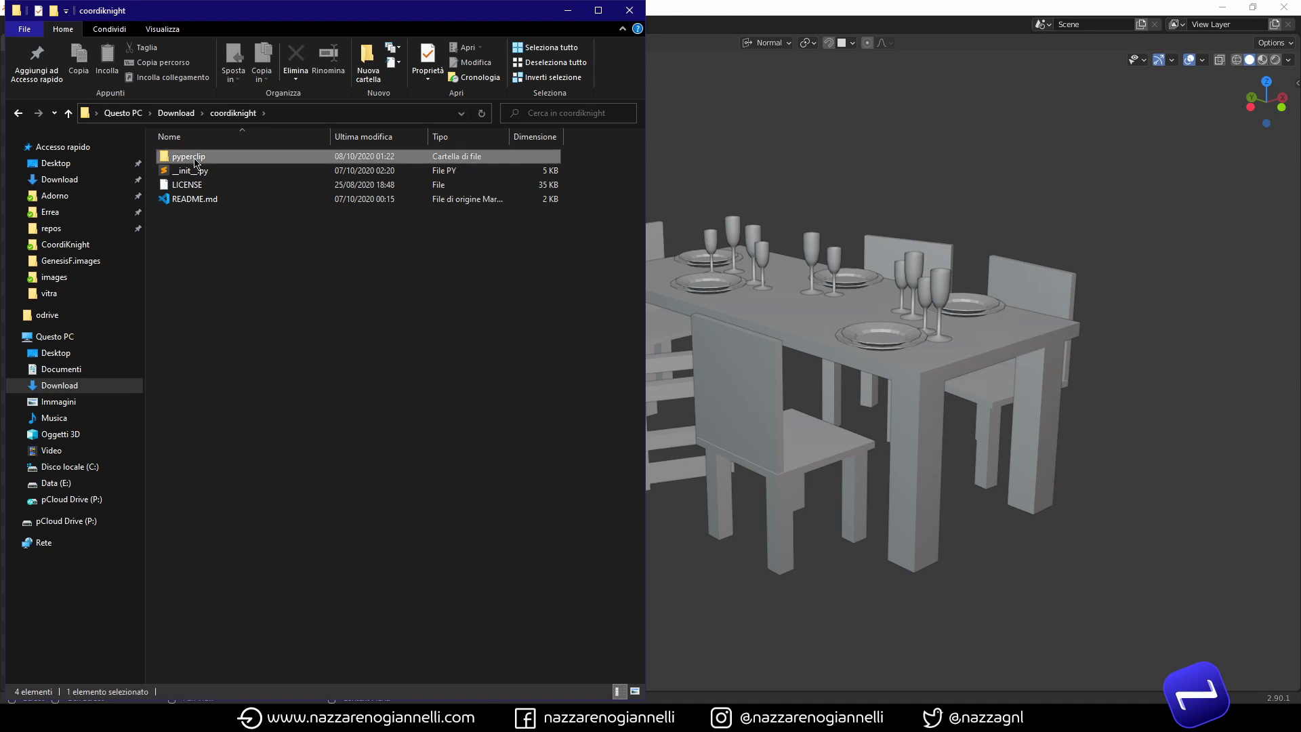
click(233, 113)
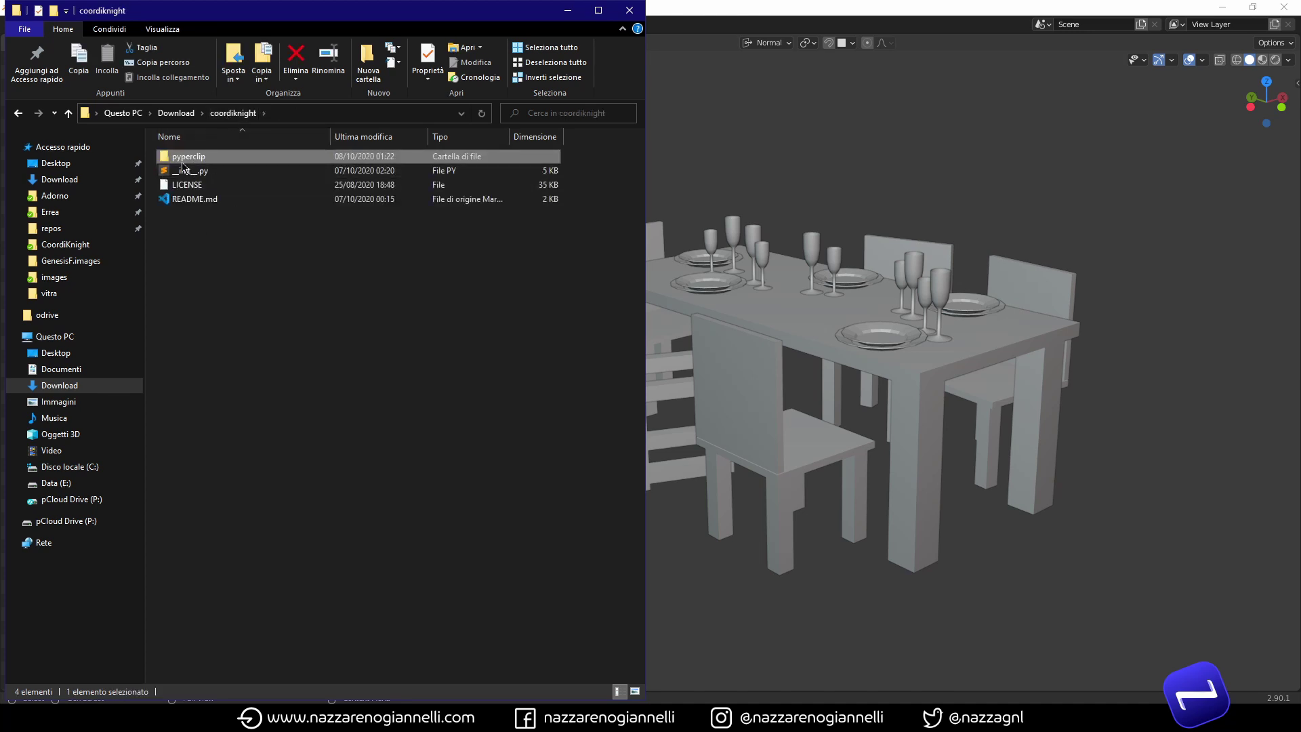
key(ctrl+c)
click(229, 233)
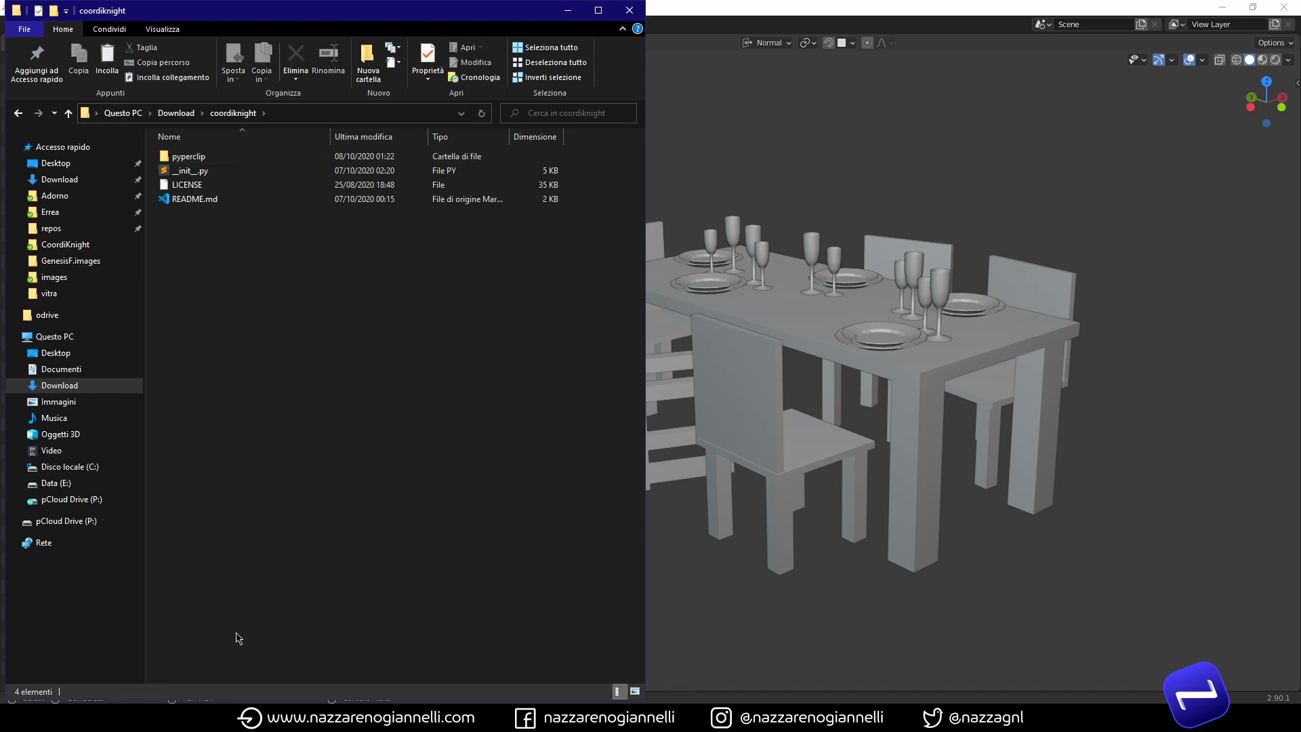
Paste the pyperclip folder into 2.90\python\lib\site-packages inside the blender-2.90.1-windows64 installation folder
click(77, 716)
click(53, 681)
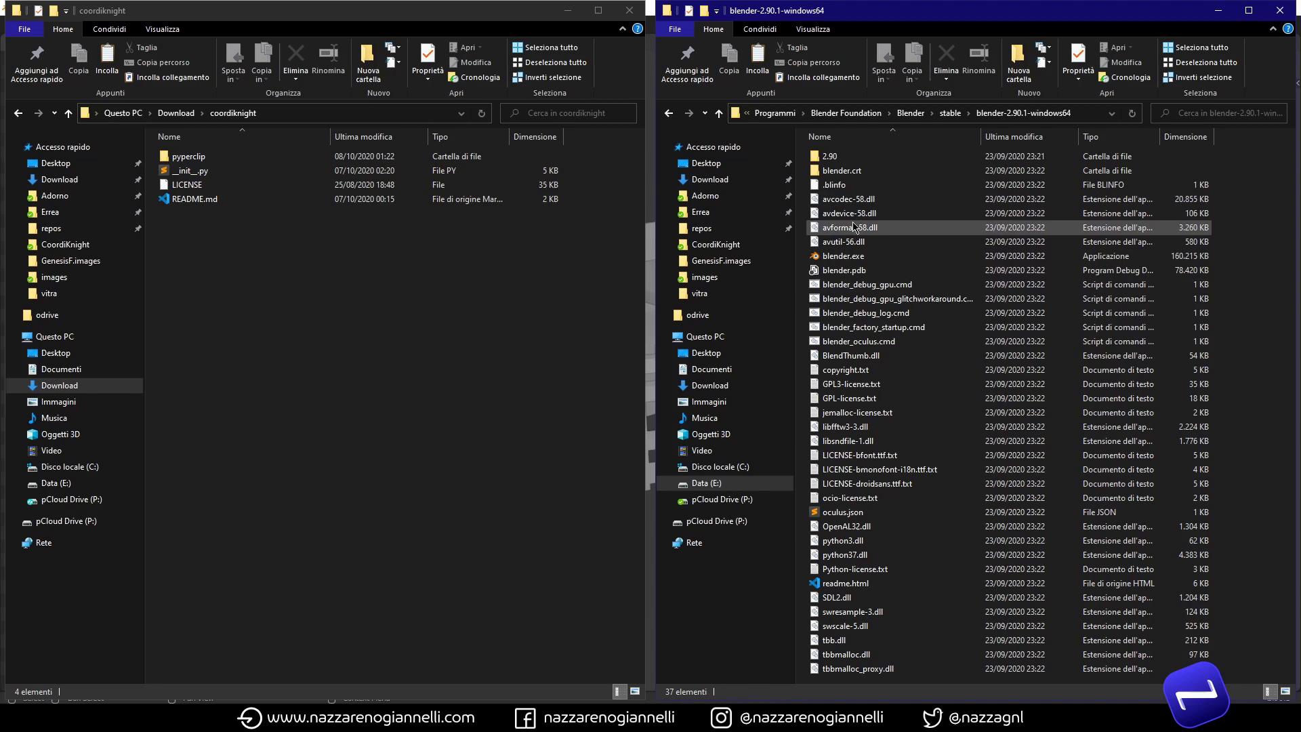
double_click(831, 158)
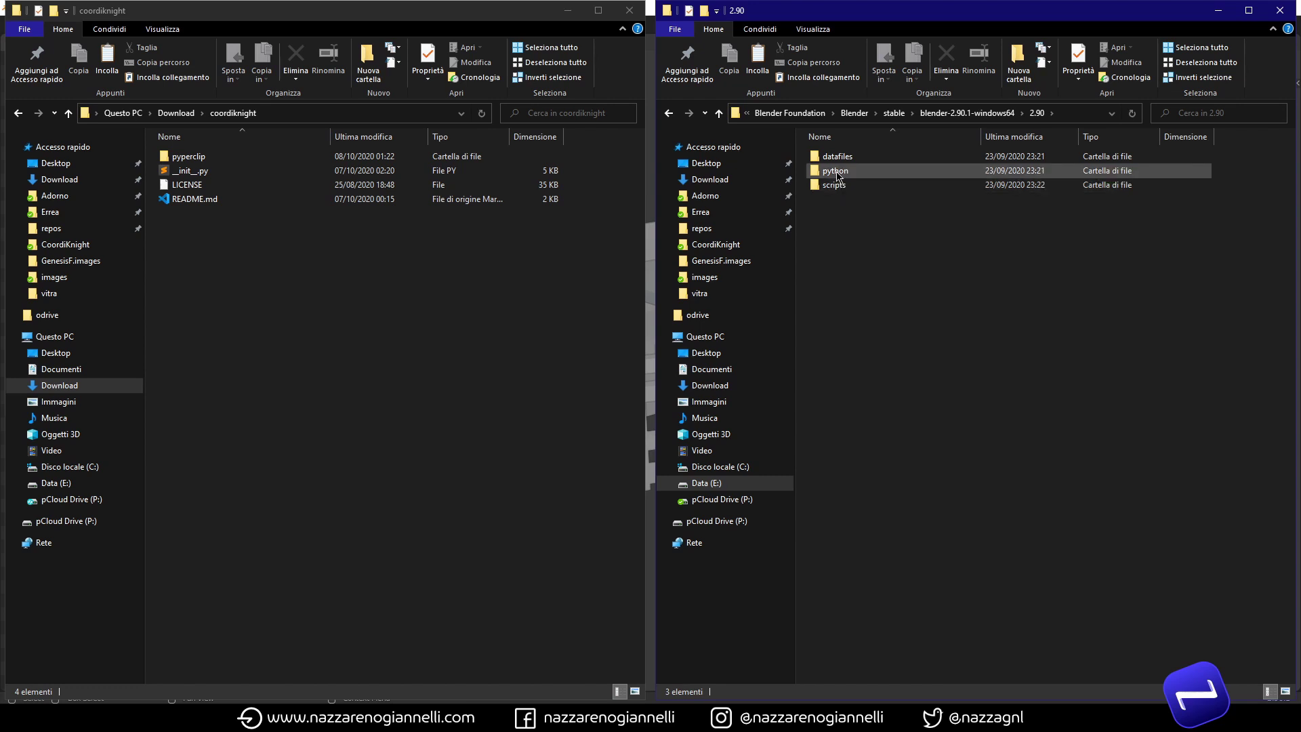
double_click(833, 172)
double_click(828, 185)
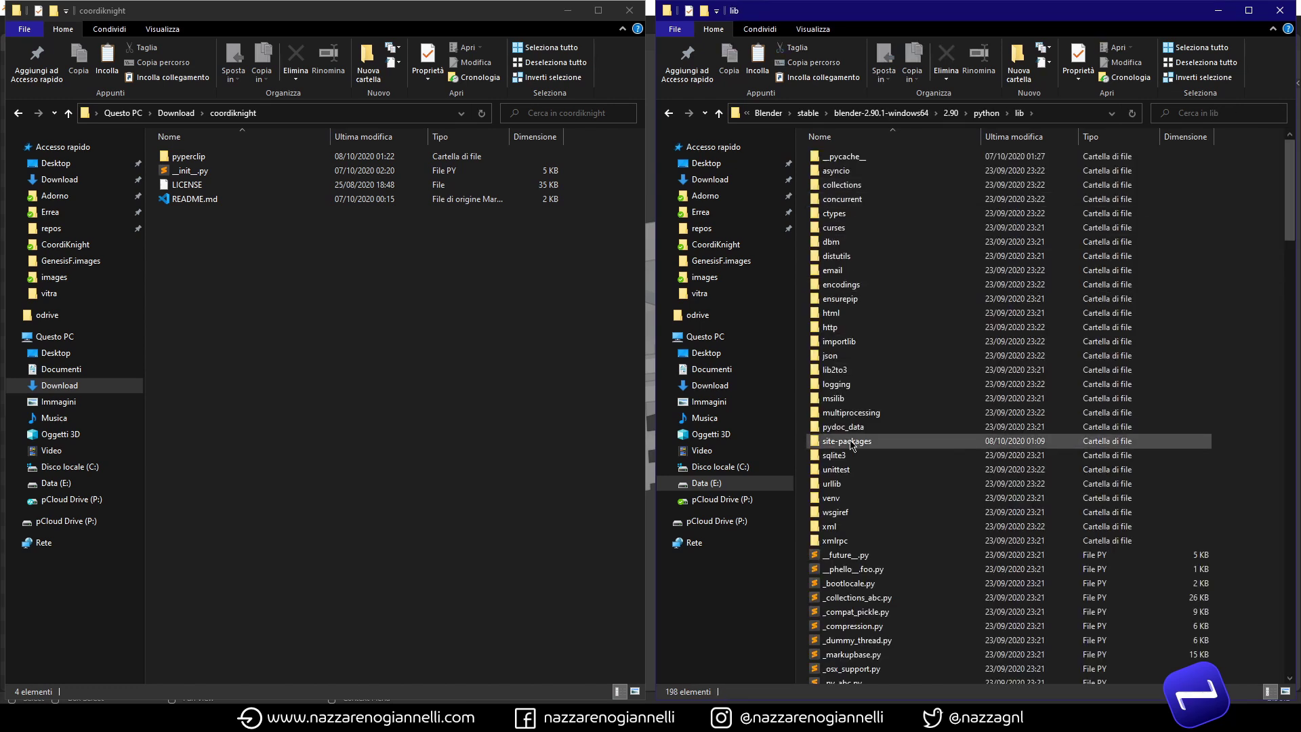
double_click(847, 441)
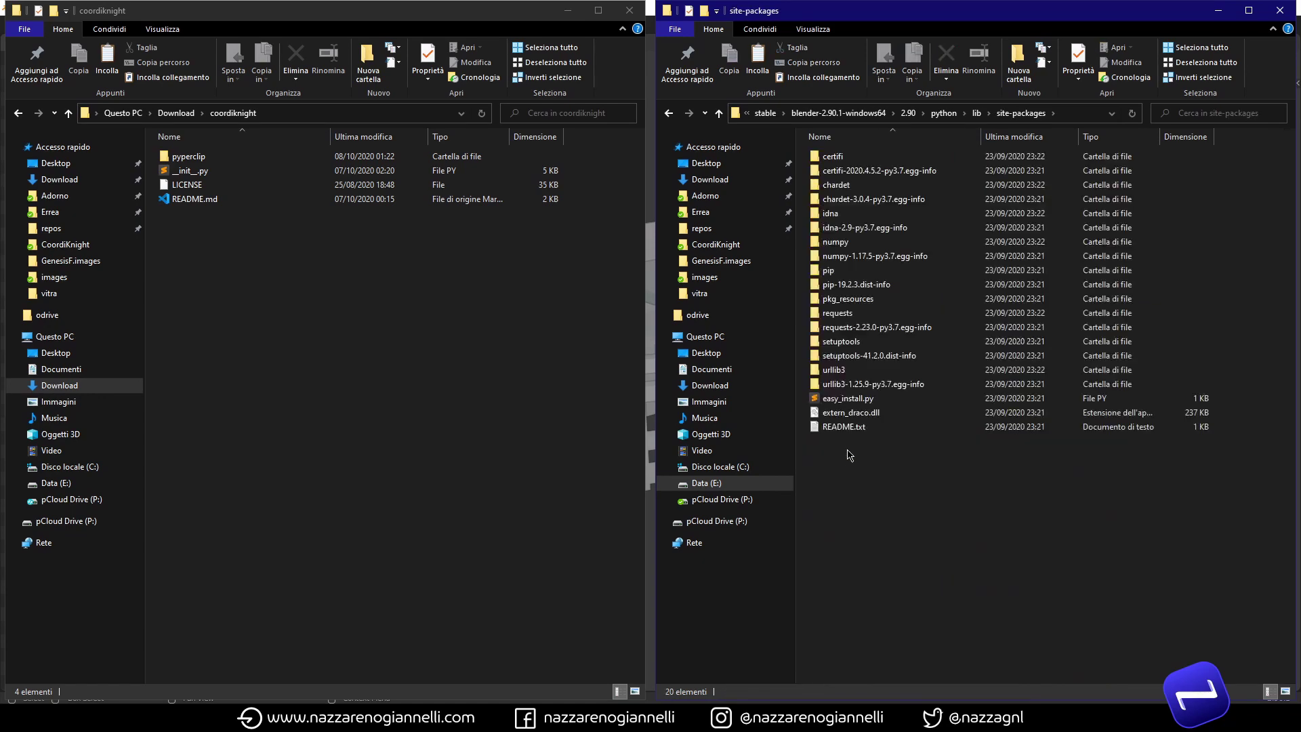
key(ctrl+v)
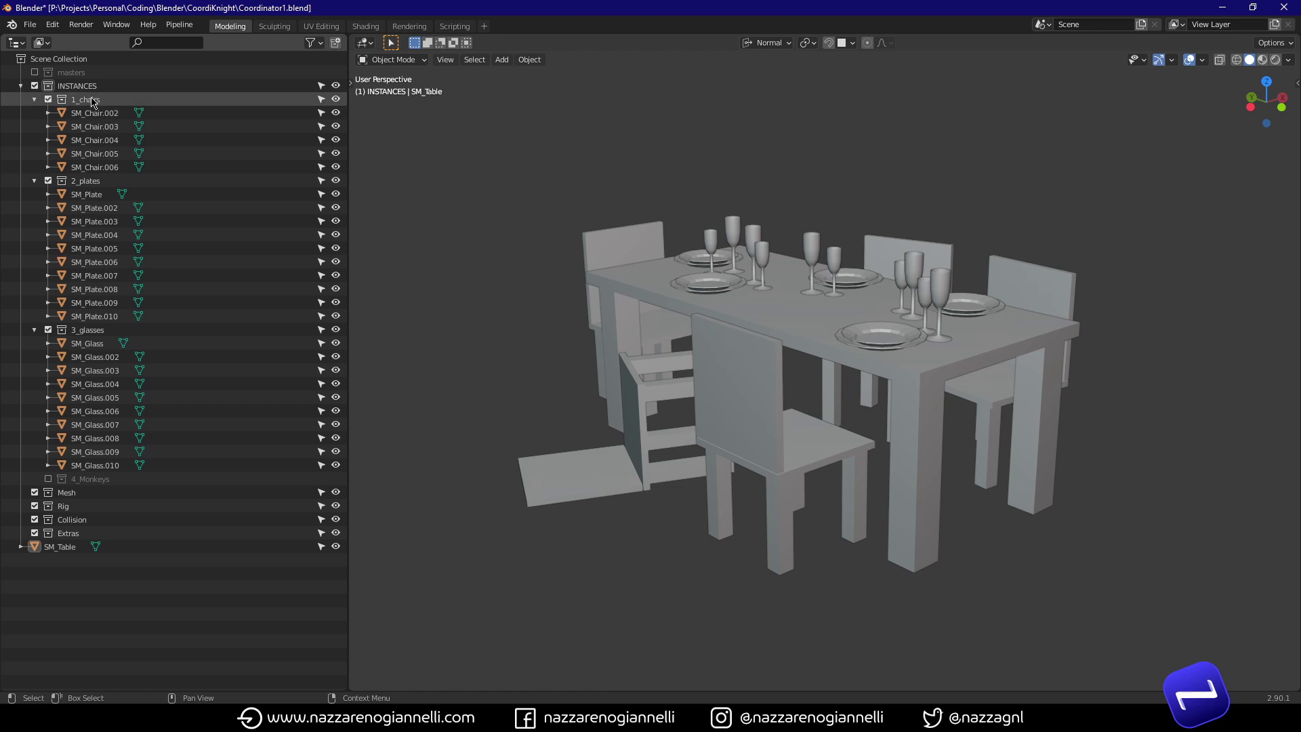
In Blender, select all objects of the 1_chairs collection and copy their transforms with CoordiKnight
right_click(93, 103)
click(52, 158)
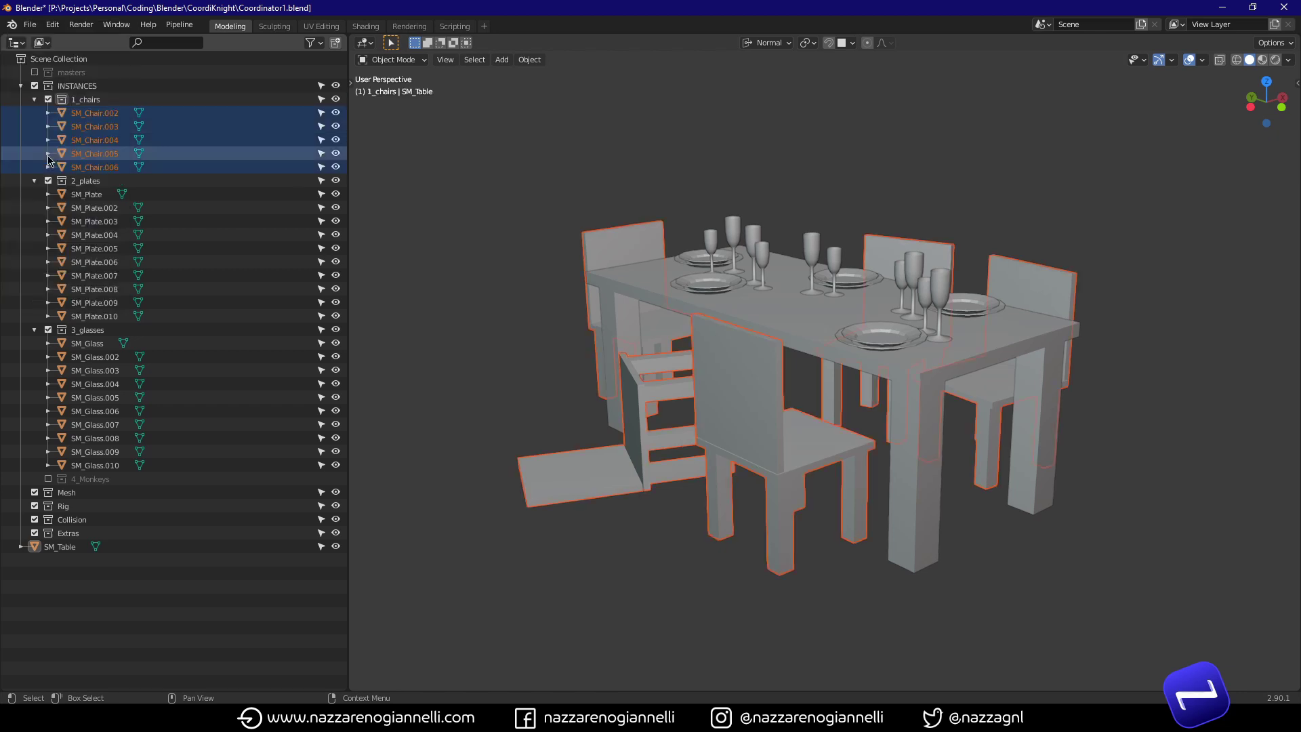
middle_drag(664, 404, 695, 415)
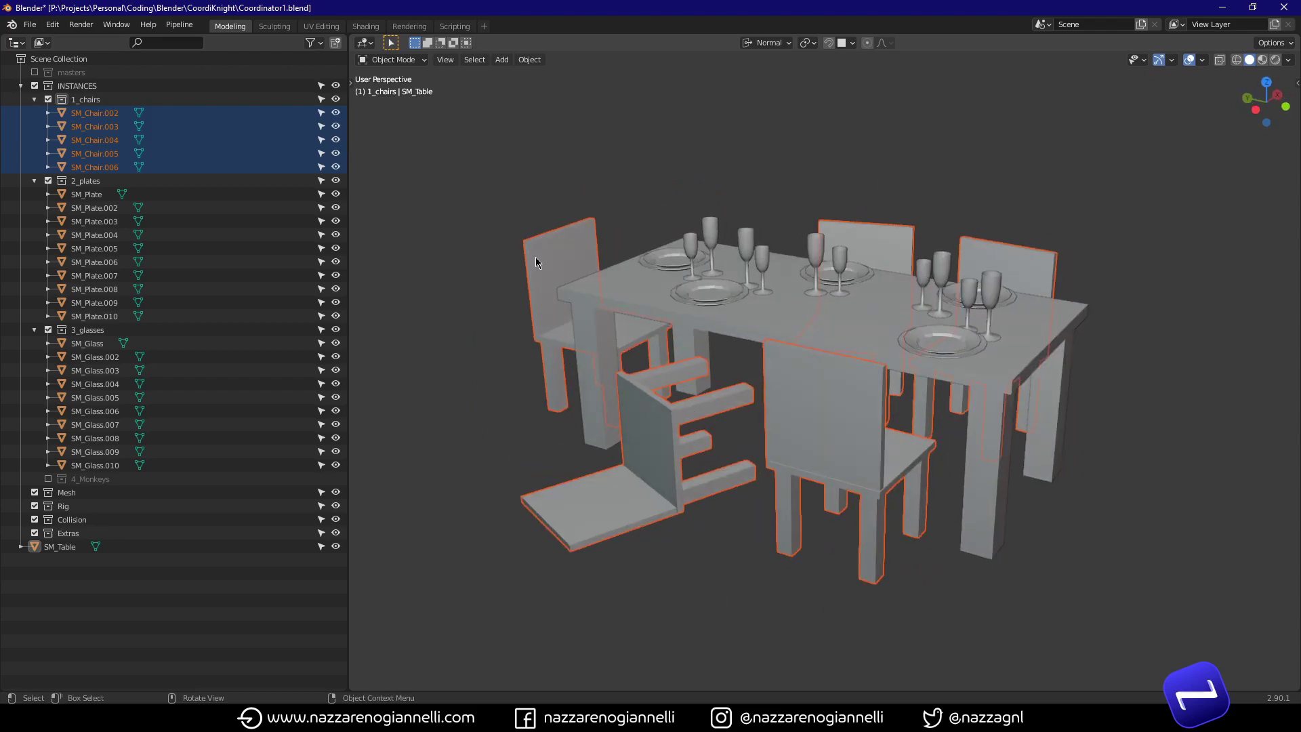
click(534, 63)
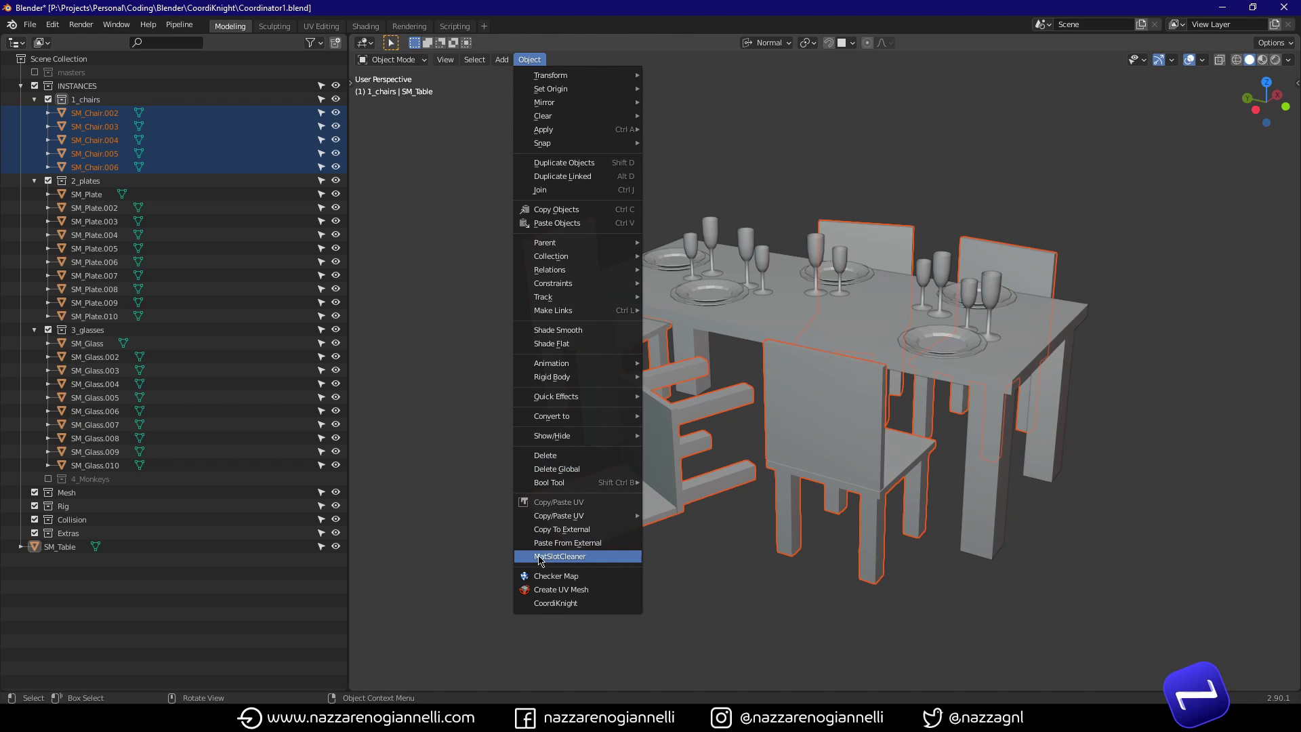
click(570, 604)
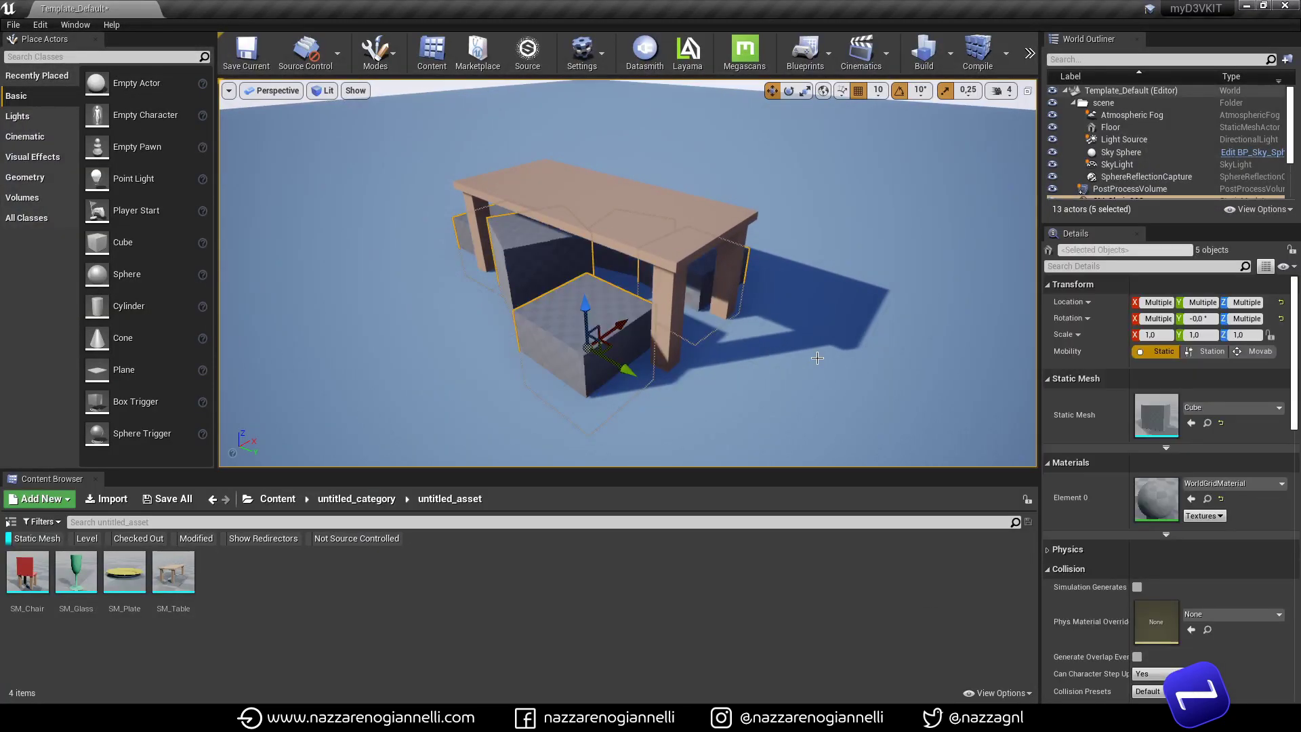
In Unreal Engine, assign the SM_Chair mesh to the five selected placeholder cubes around the table
drag(27, 572, 1154, 420)
alt+drag(720, 359, 881, 359)
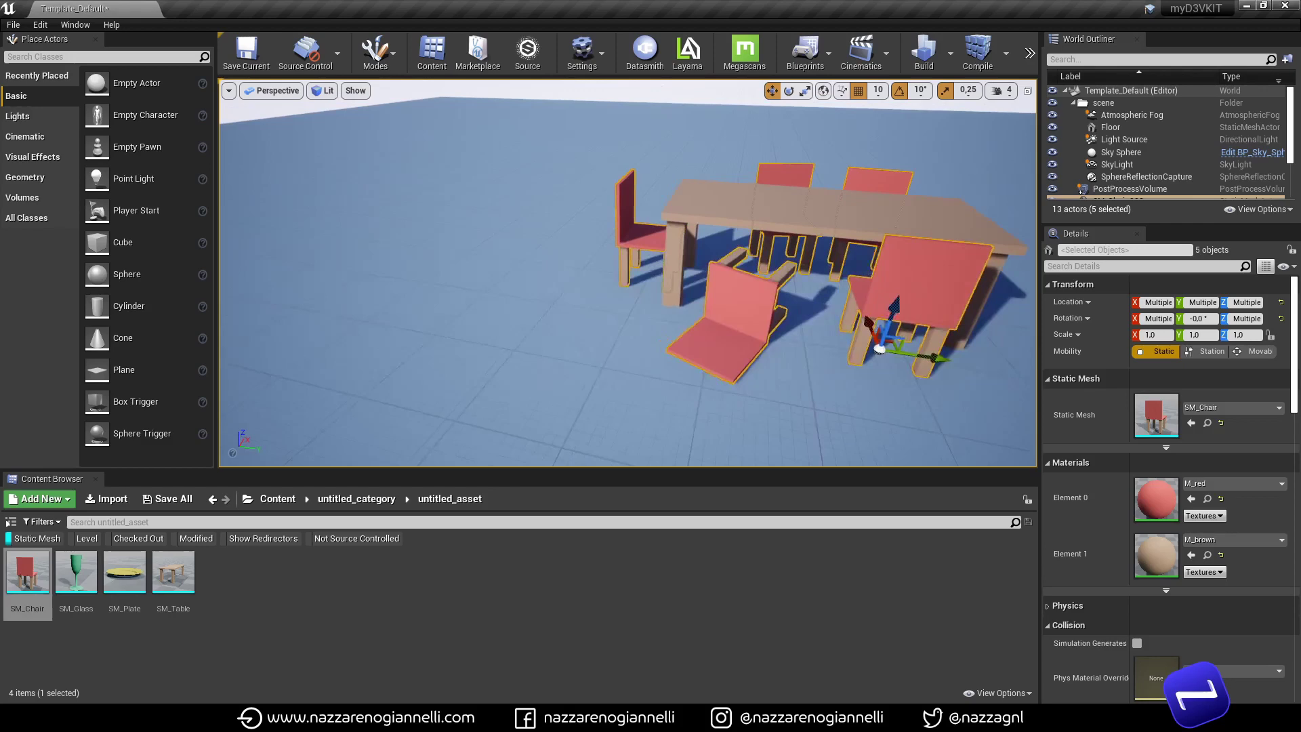
right_drag(881, 359, 738, 393)
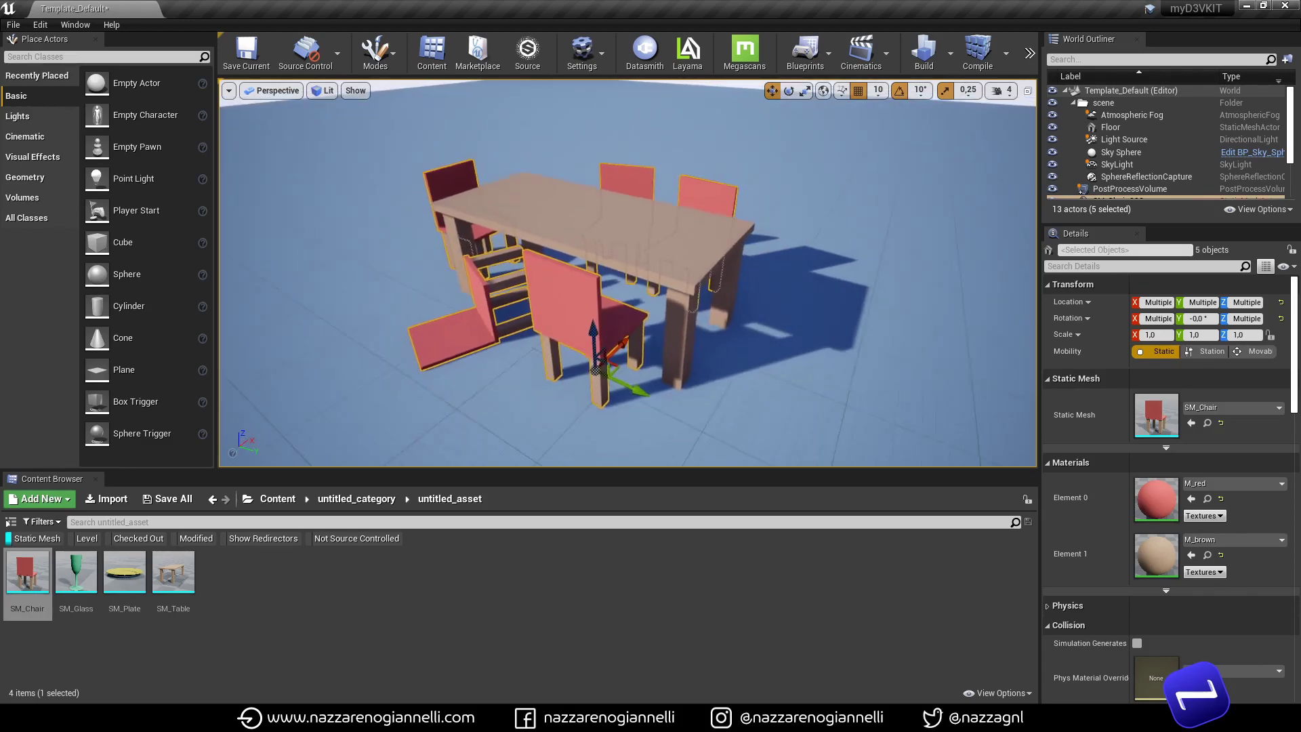
right_drag(542, 270, 548, 271)
Switch back to Blender and select all objects of the 2_plates collection
key(alt+Tab)
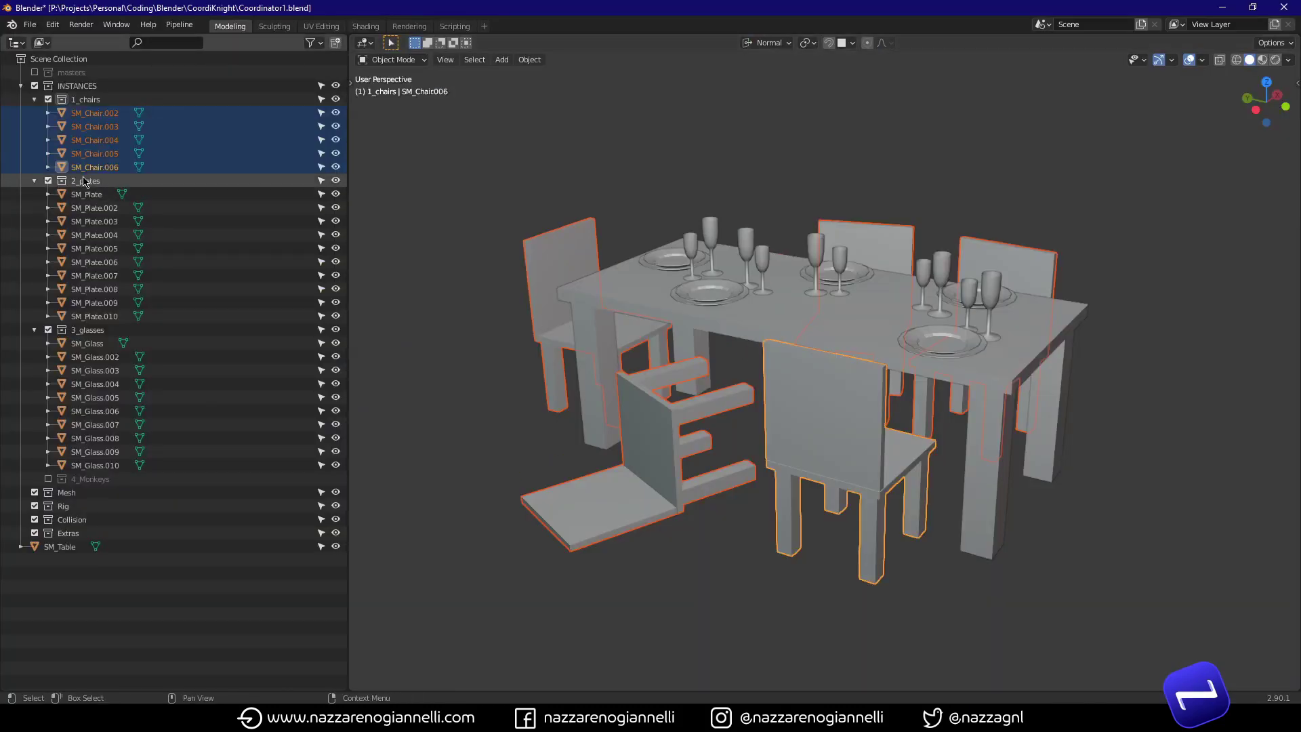
click(82, 180)
right_click(82, 181)
click(82, 182)
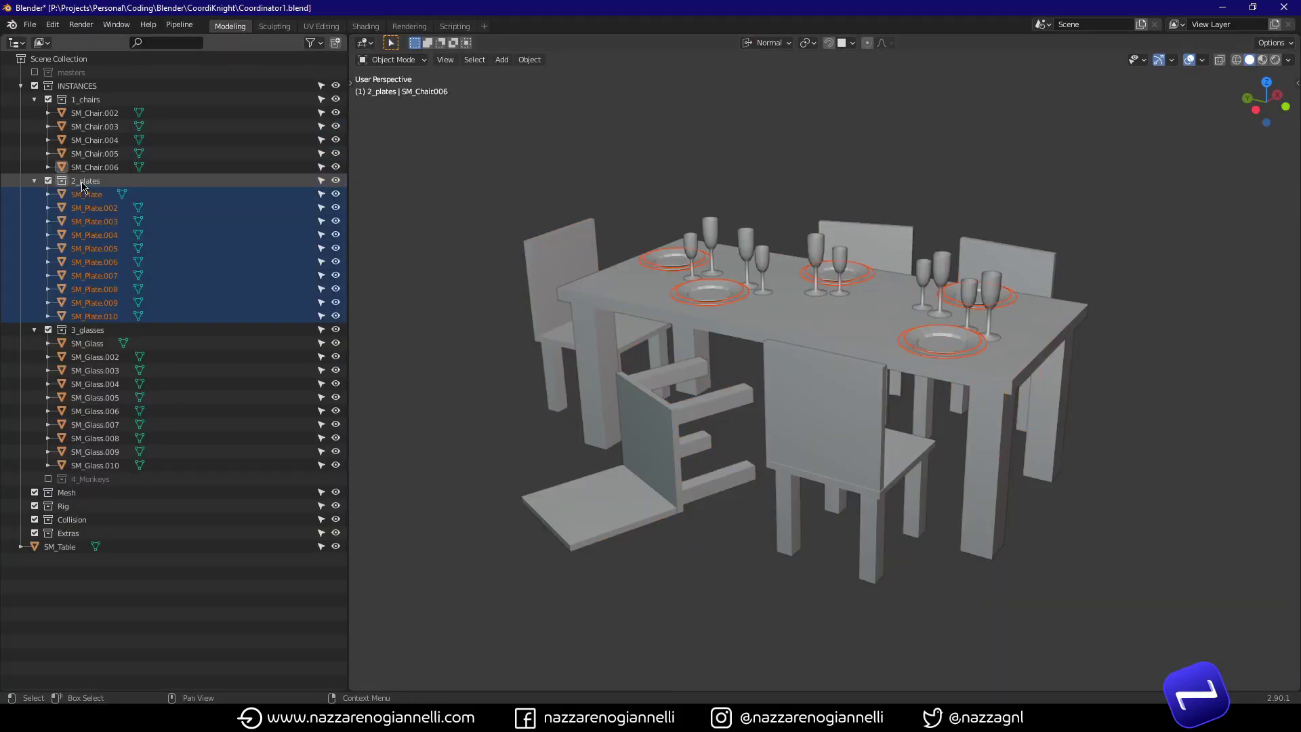
middle_drag(687, 337, 800, 423)
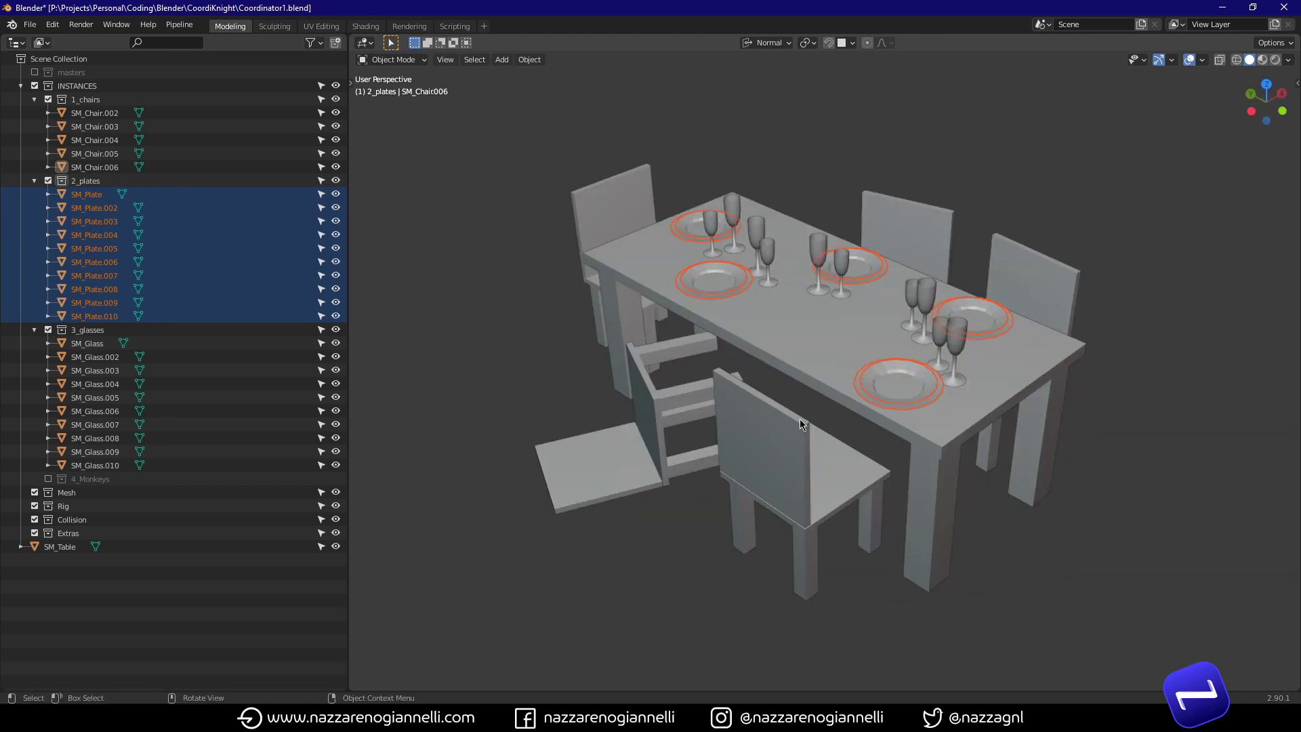
Add the CoordiKnight command to Quick Favorites
click(539, 60)
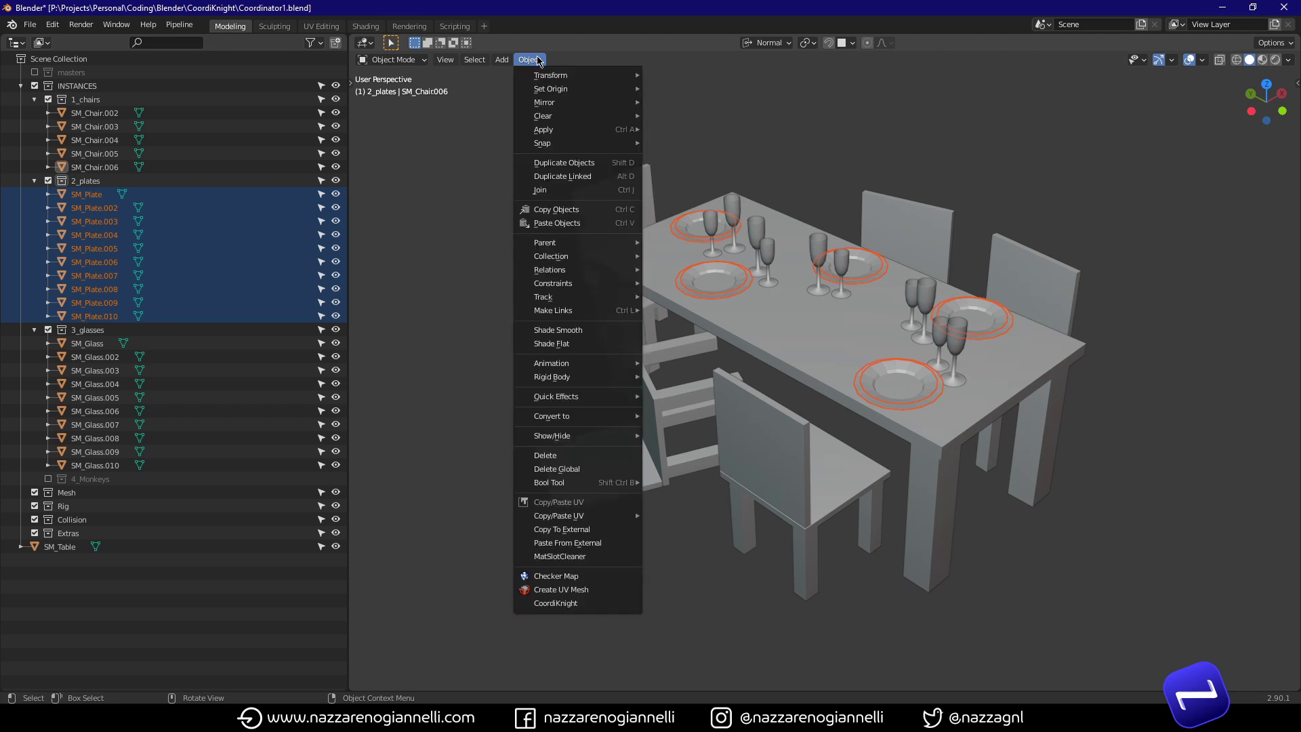
right_click(574, 604)
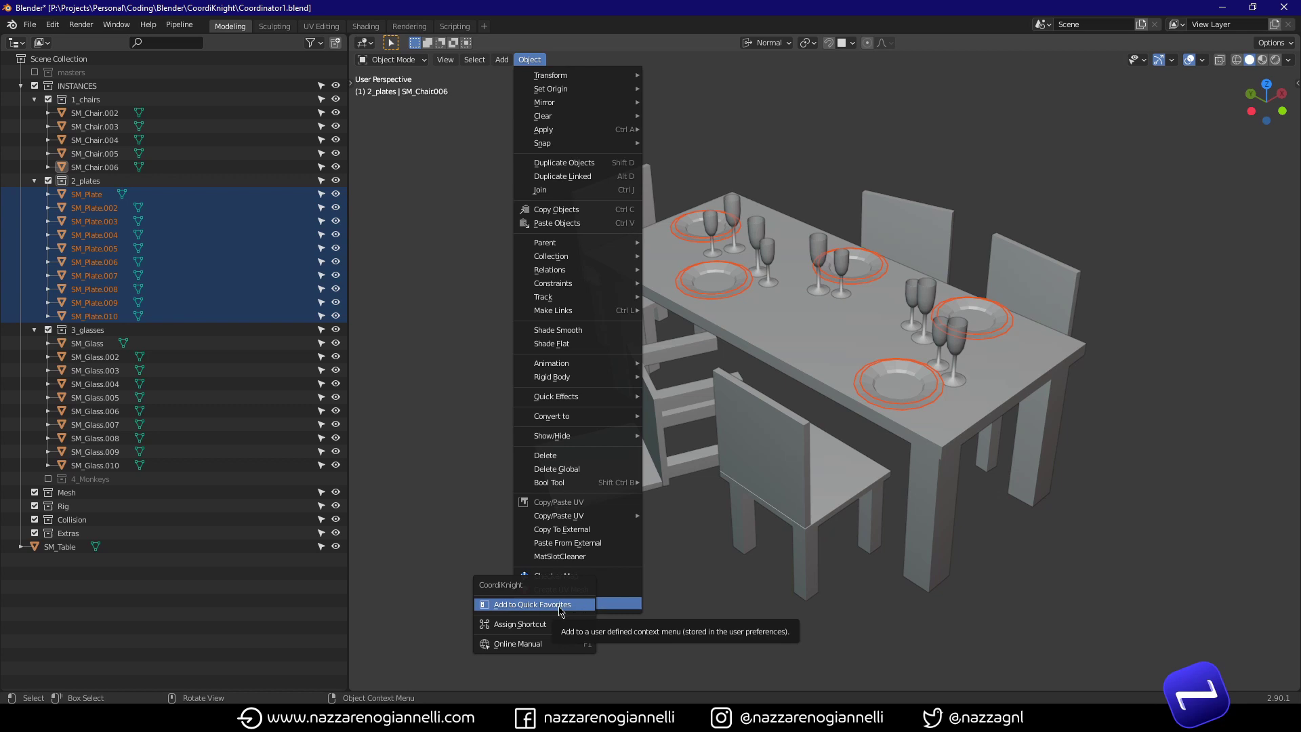
click(561, 605)
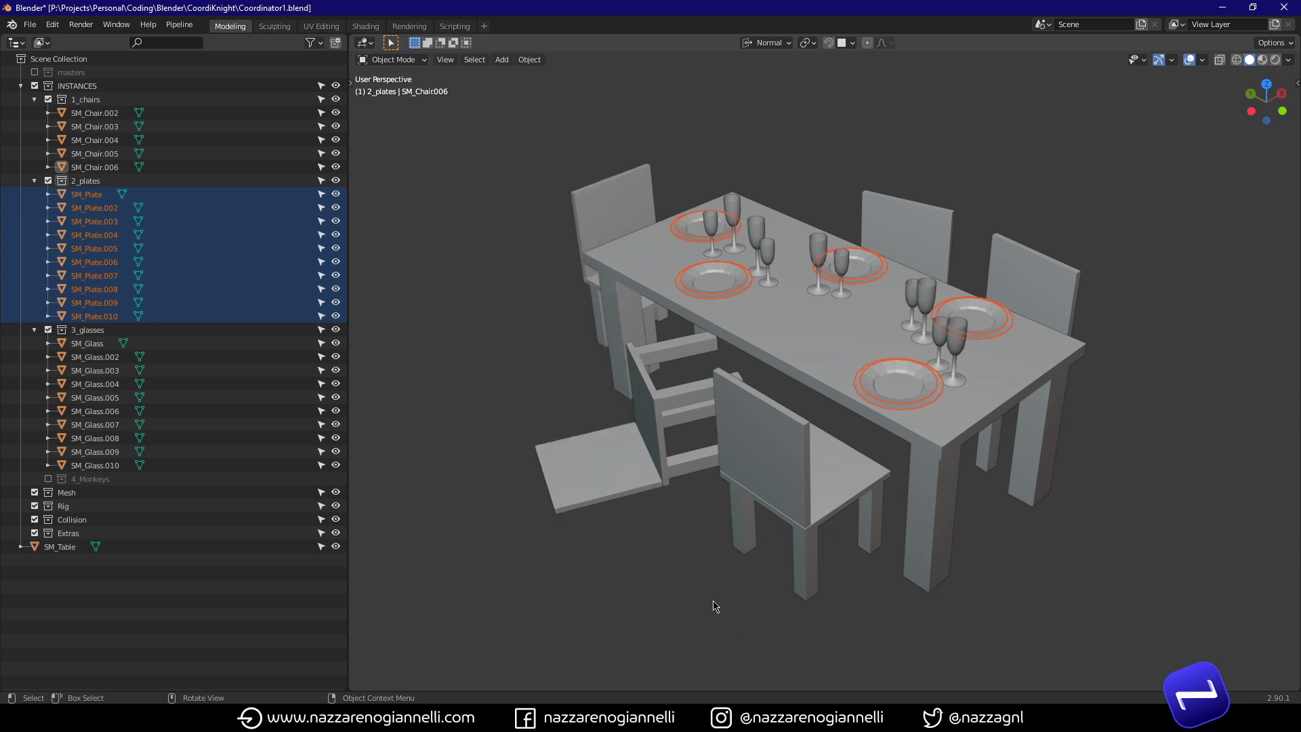
Copy the transforms of the selected 2_plates objects with CoordiKnight from Quick Favorites
middle_drag(715, 606, 763, 572)
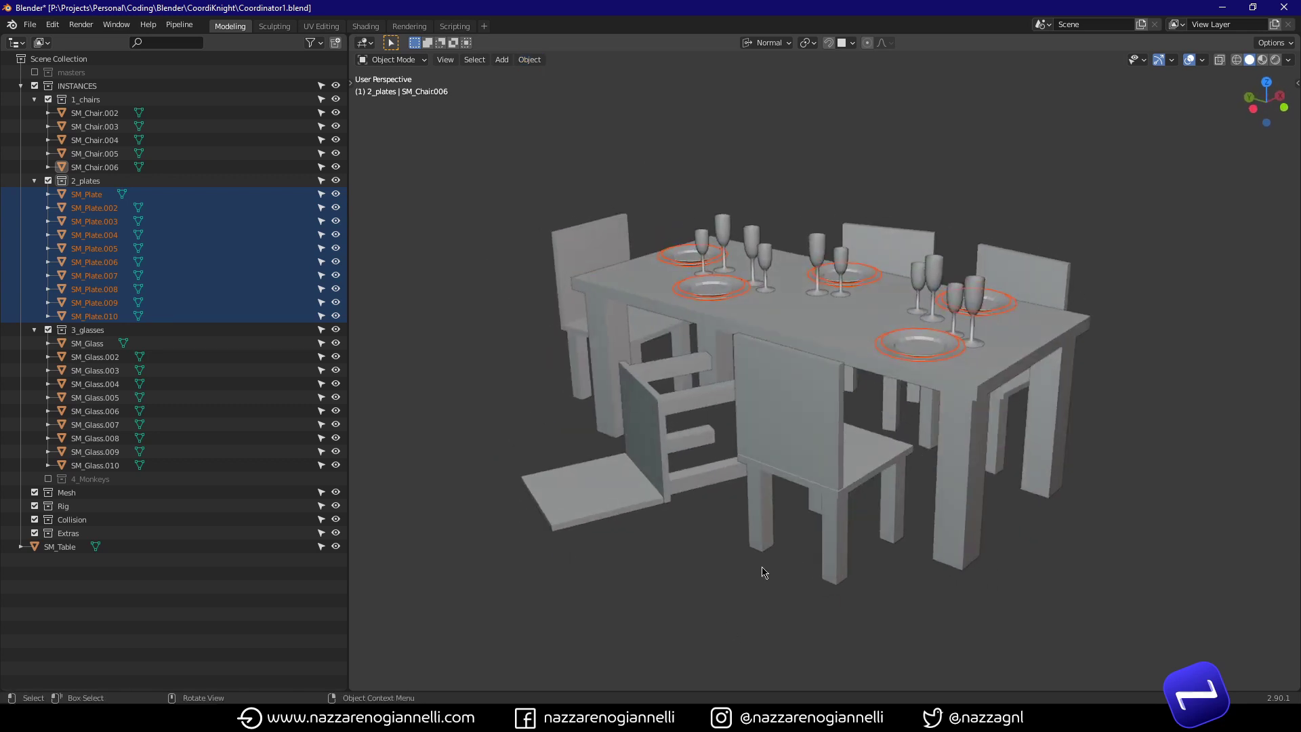
key(q)
click(859, 435)
Switch to Unreal Engine, paste the copied plate placeholders and assign the SM_Plate mesh to them
key(alt+Tab)
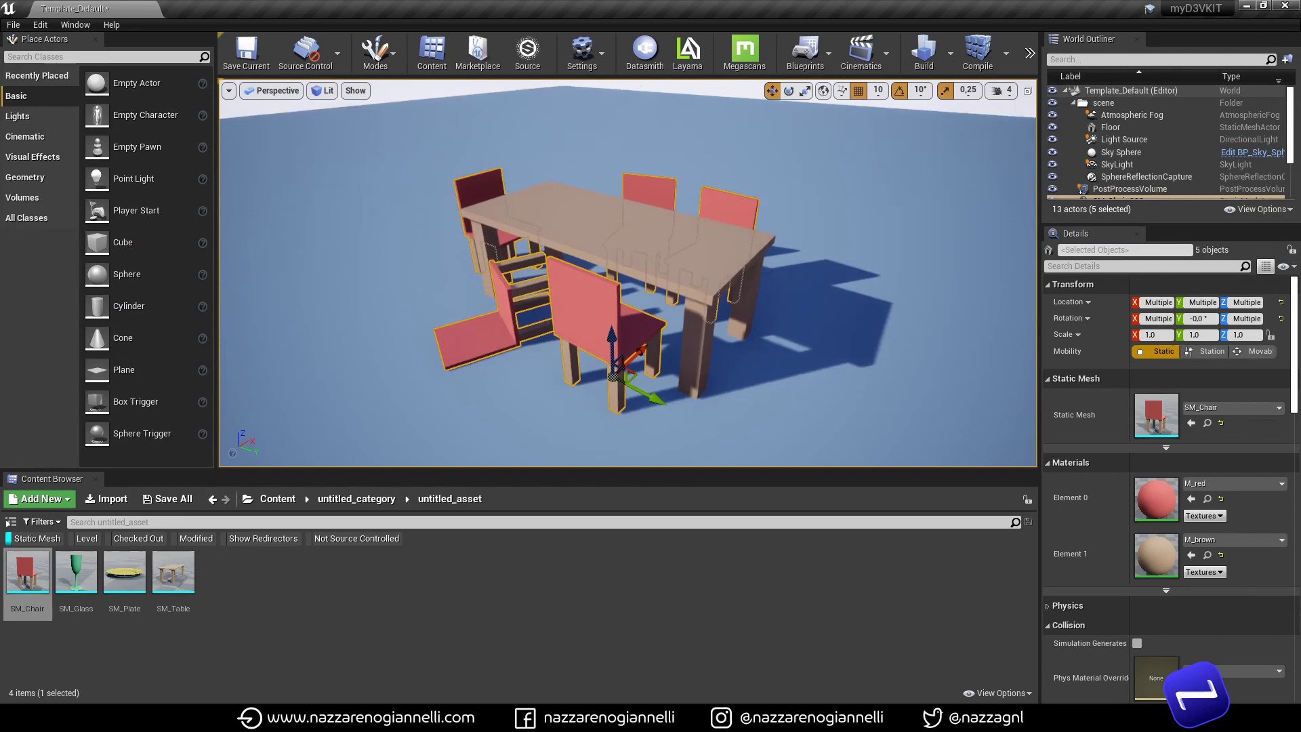
right_drag(774, 347, 787, 353)
key(ctrl+v)
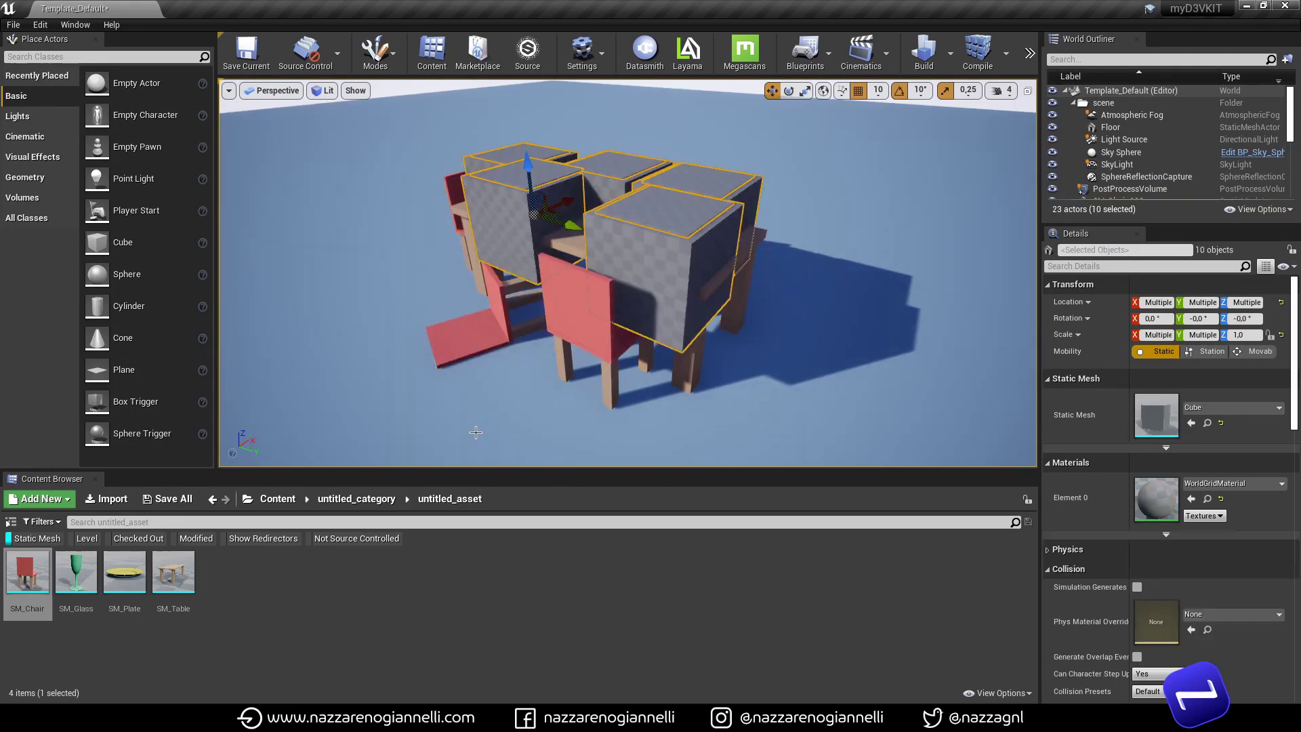
drag(124, 572, 1157, 415)
mouse_move(785, 298)
right_down()
mouse_move(773, 285)
mouse_move(789, 267)
mouse_move(758, 295)
mouse_move(806, 302)
mouse_move(784, 297)
right_up()
key(w)
Switch back to Blender, select all objects of the 3_glasses collection and copy their transforms with CoordiKnight
key(alt+Tab)
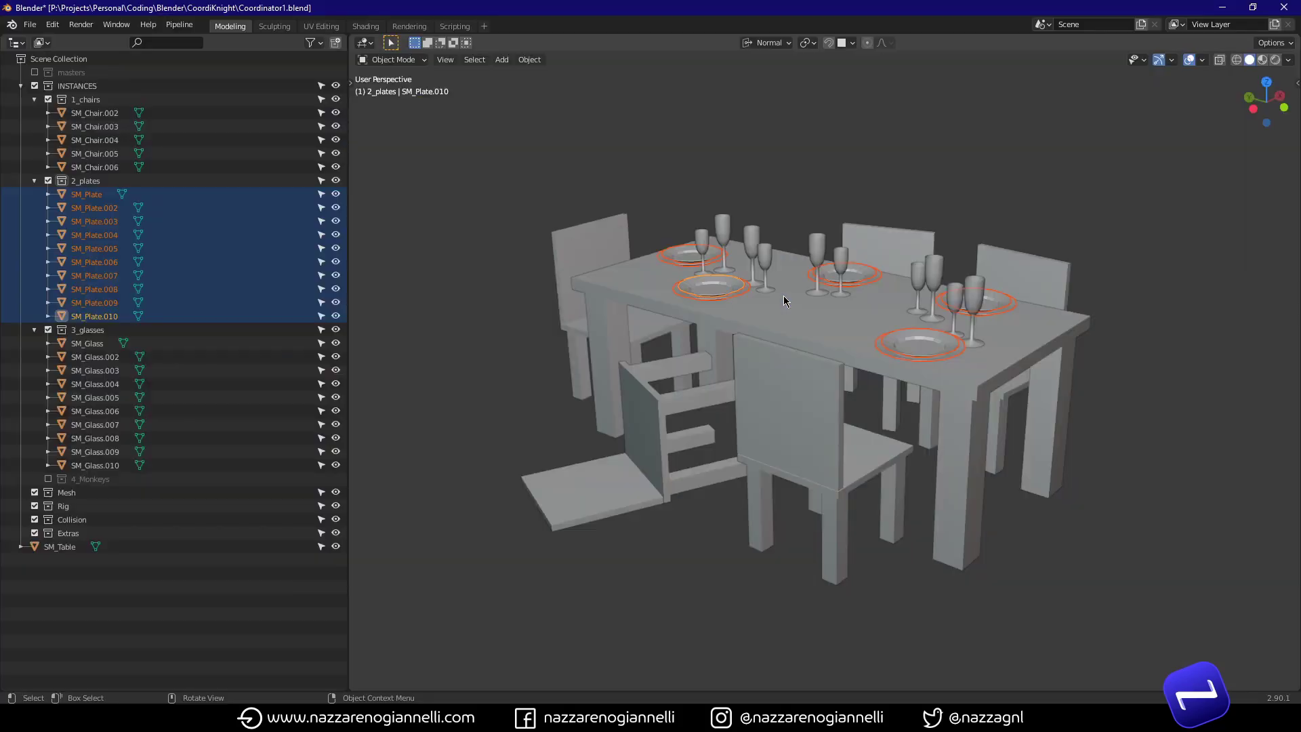
click(88, 330)
right_click(88, 332)
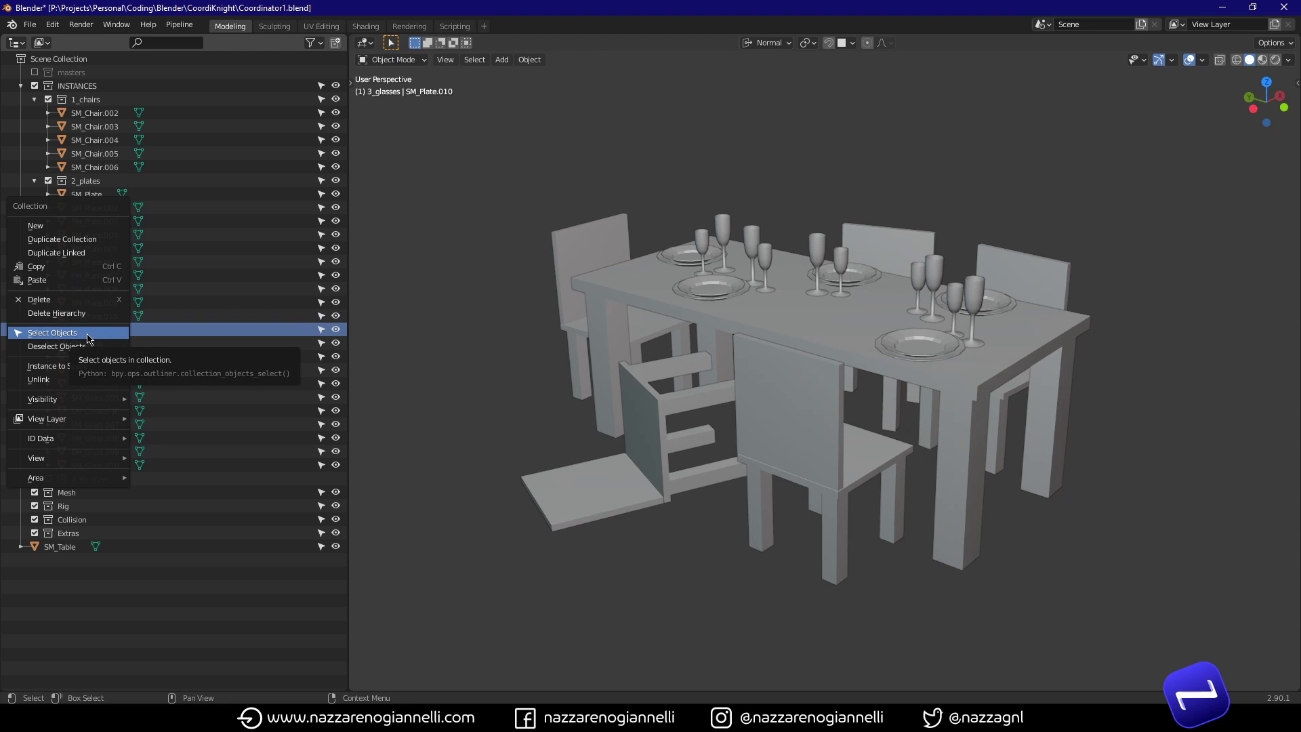
click(90, 334)
middle_drag(673, 353, 683, 356)
key(q)
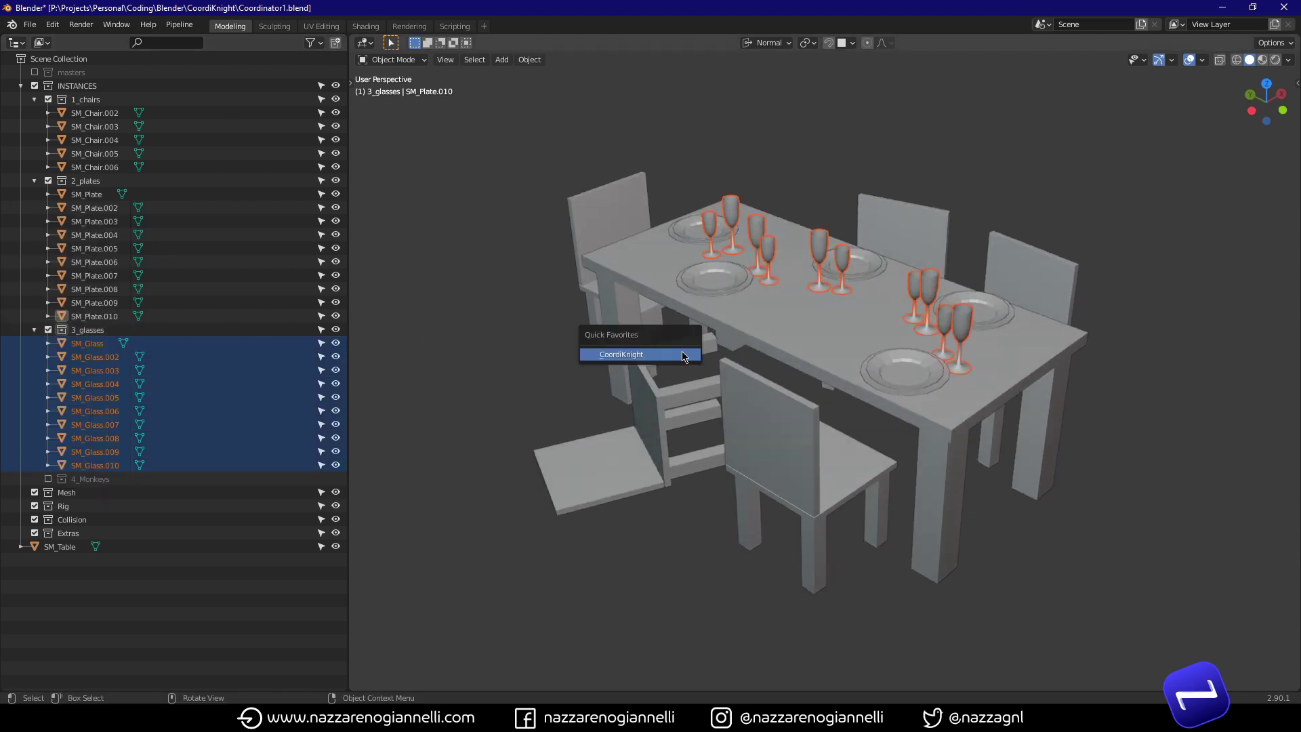
click(674, 355)
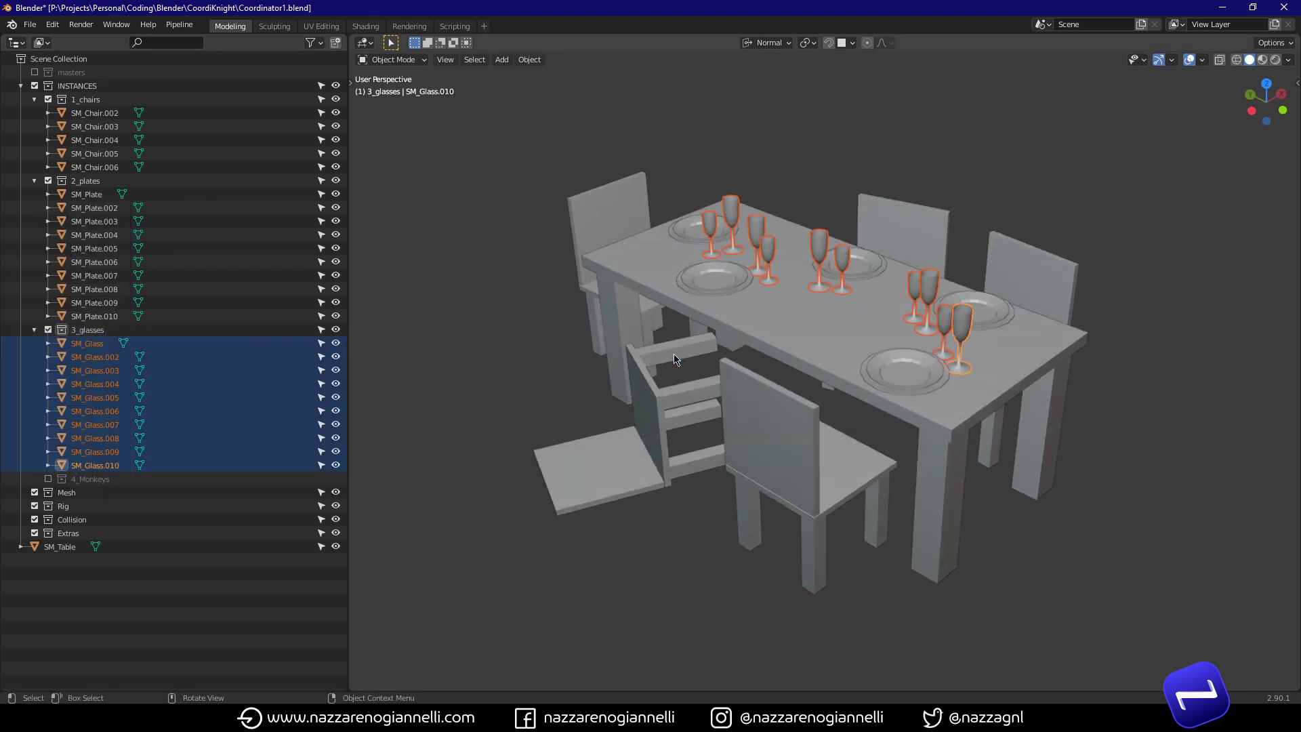
Switch to Unreal Engine, paste the copied glass placeholders and assign the SM_Glass mesh to them
key(alt+Tab)
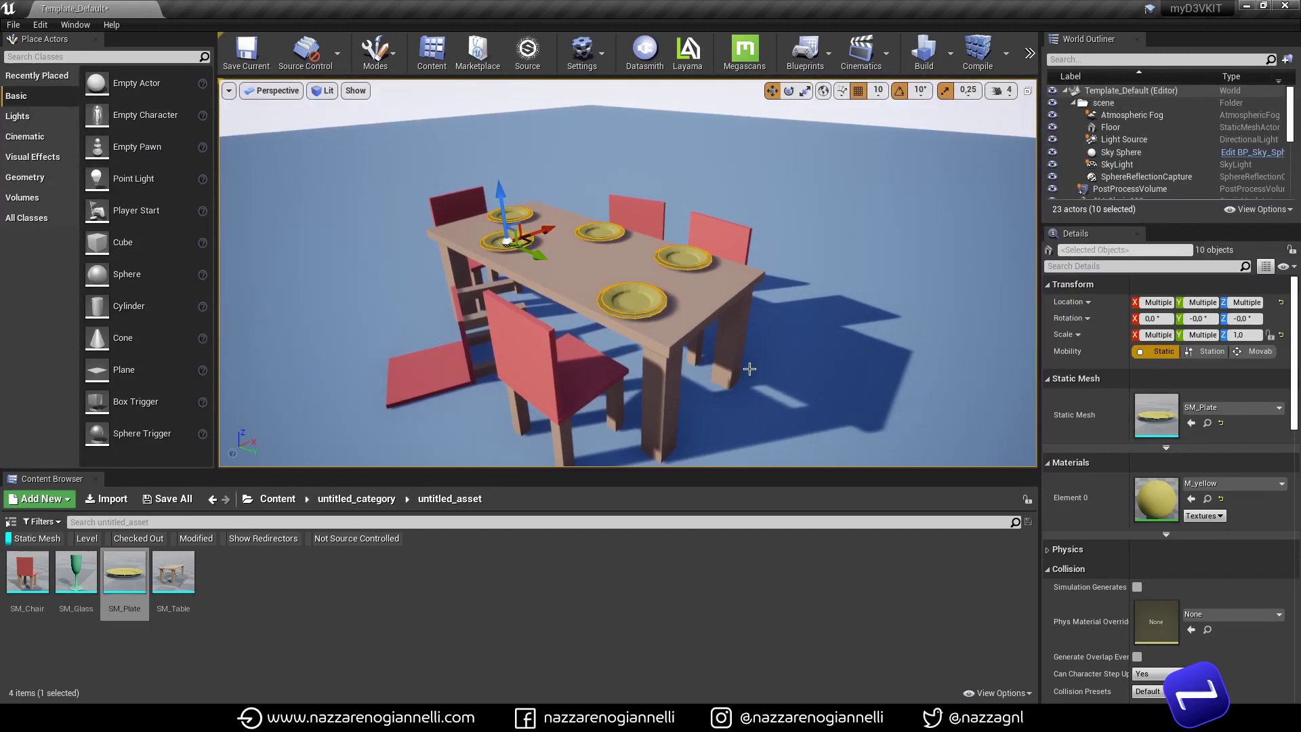
drag(76, 572, 1160, 425)
right_drag(806, 339, 779, 318)
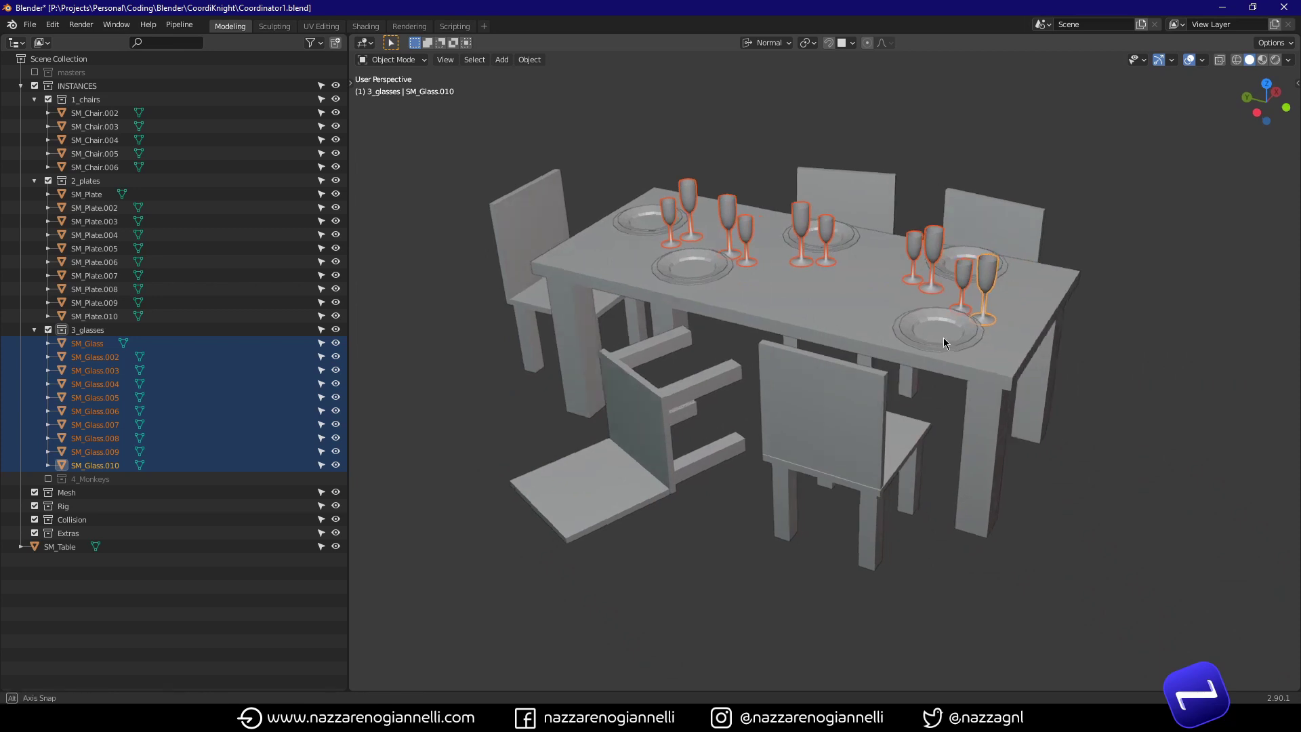
In Blender, examine the arrangement of chairs, plates and glasses around the table from several angles
middle_drag(943, 337, 919, 351)
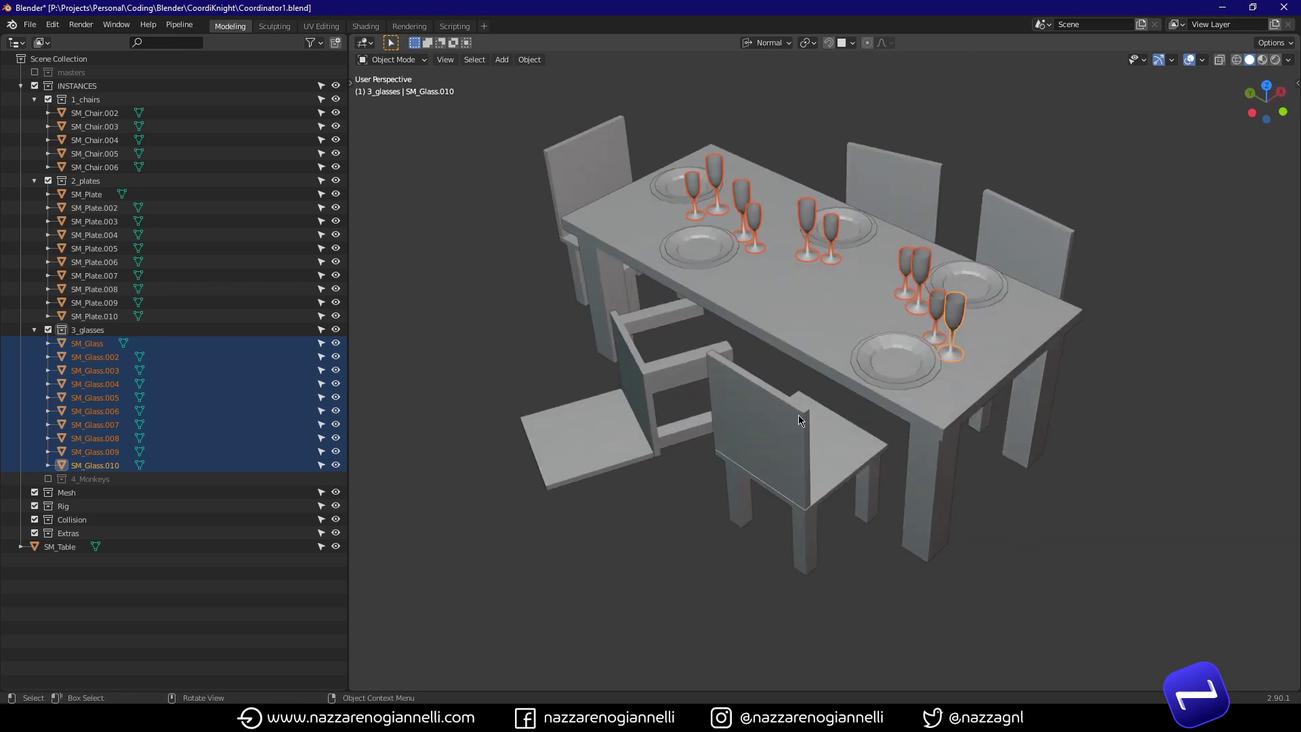
mouse_move(579, 352)
middle_down()
mouse_move(717, 358)
mouse_move(799, 326)
mouse_move(880, 352)
mouse_move(671, 366)
mouse_move(623, 352)
mouse_move(576, 370)
mouse_move(611, 397)
mouse_move(751, 343)
mouse_move(752, 389)
mouse_move(617, 373)
mouse_move(594, 349)
middle_up()
middle_drag(831, 387, 808, 334)
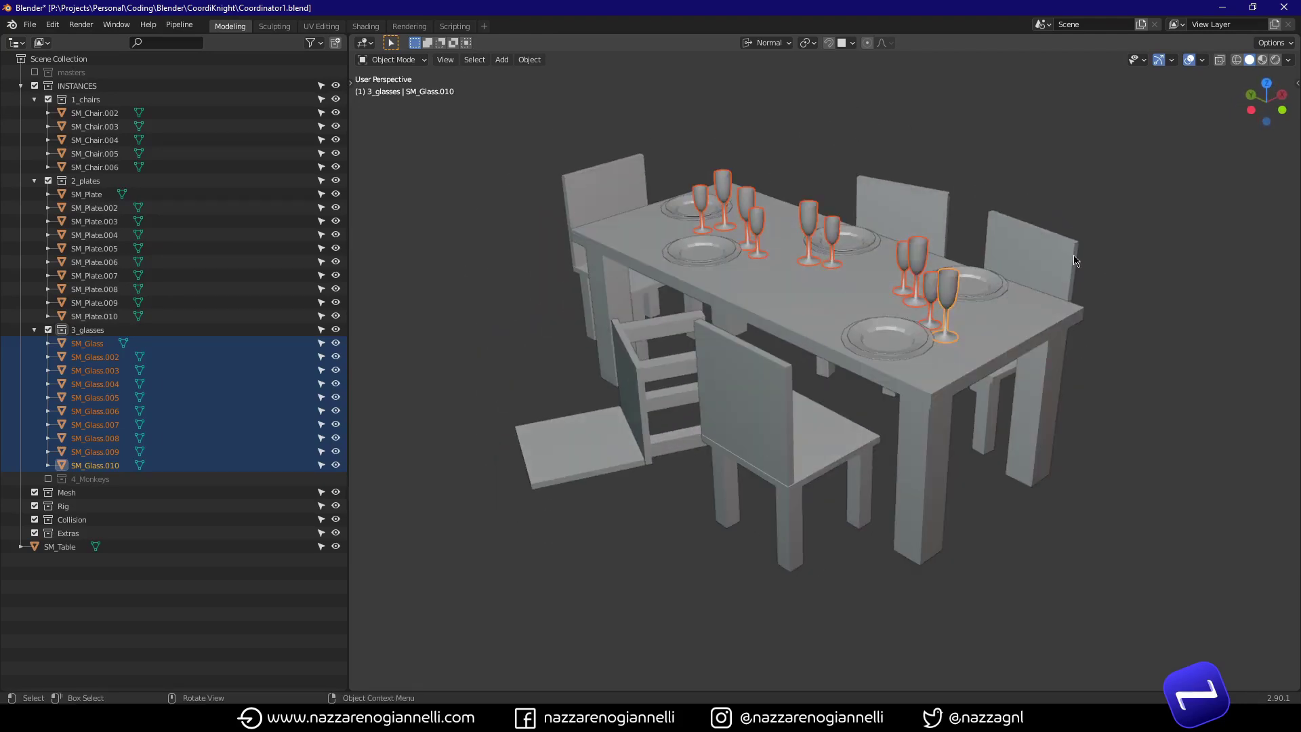
middle_drag(702, 313, 744, 350)
middle_drag(684, 436, 675, 362)
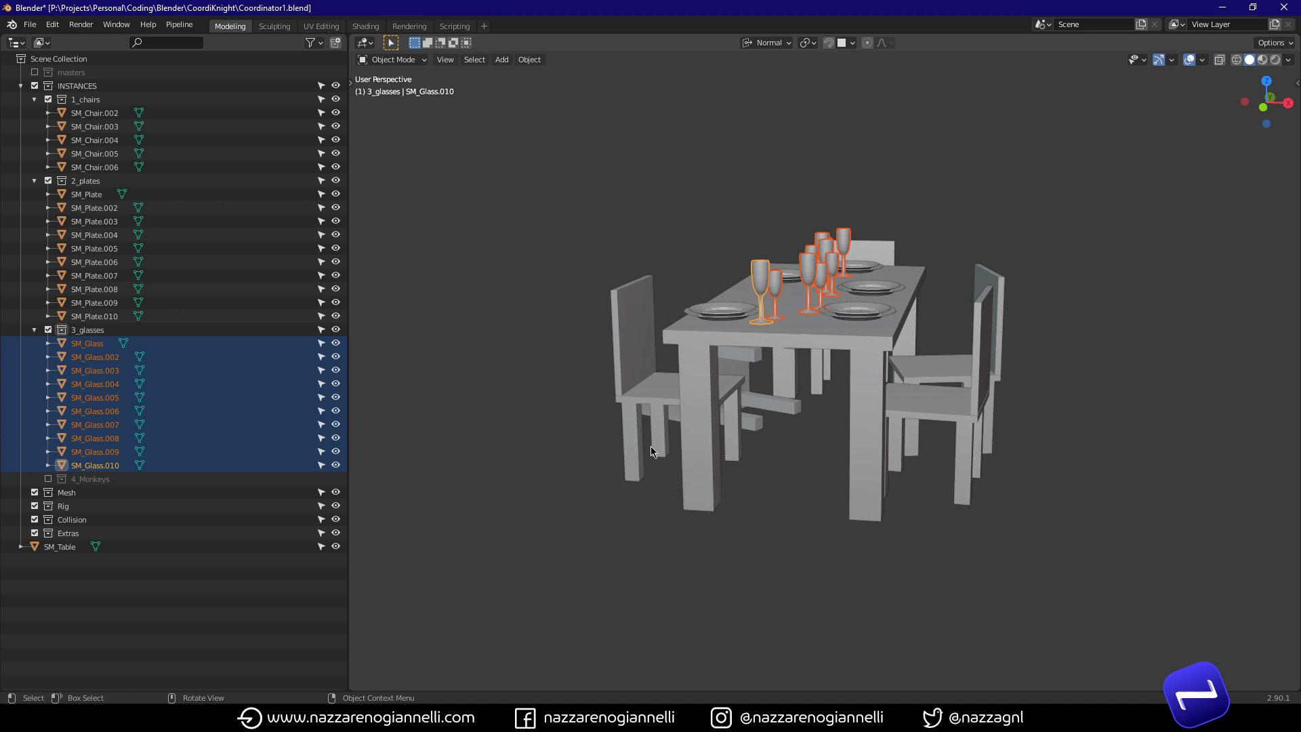
middle_drag(748, 385, 695, 412)
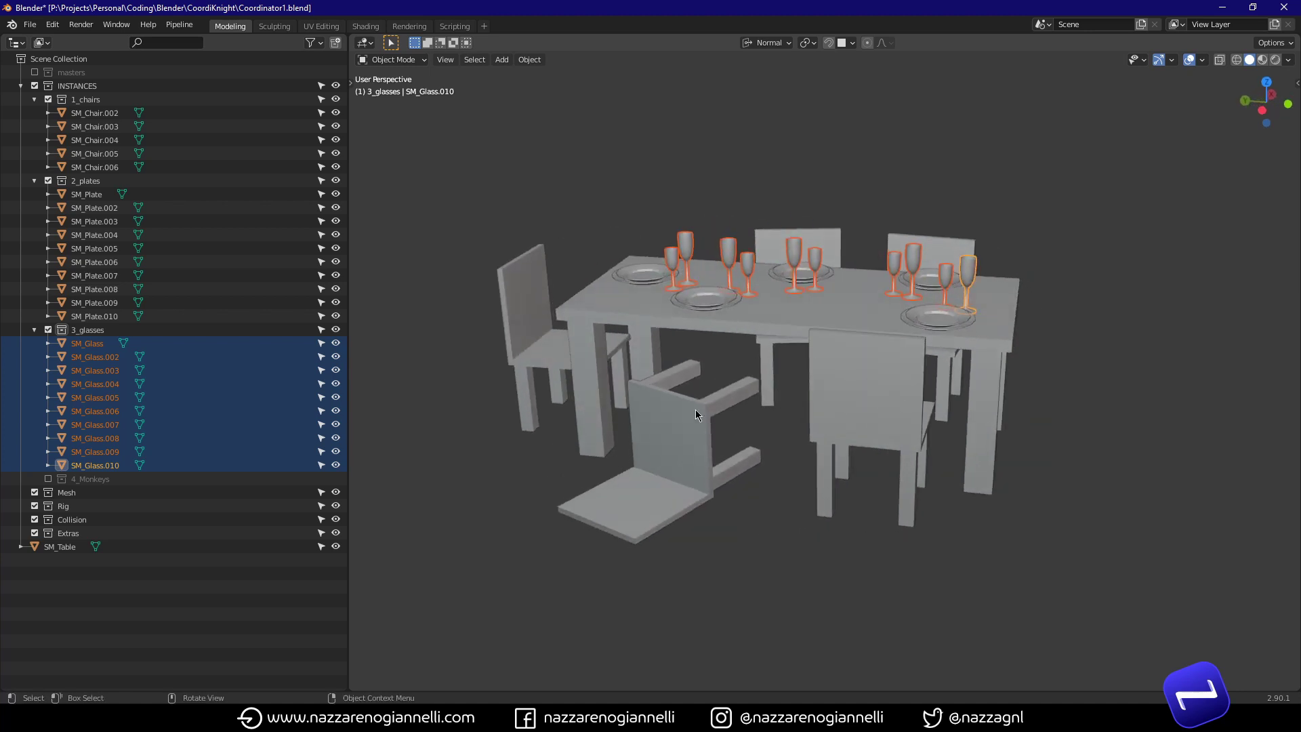
click(727, 424)
middle_drag(726, 423, 697, 574)
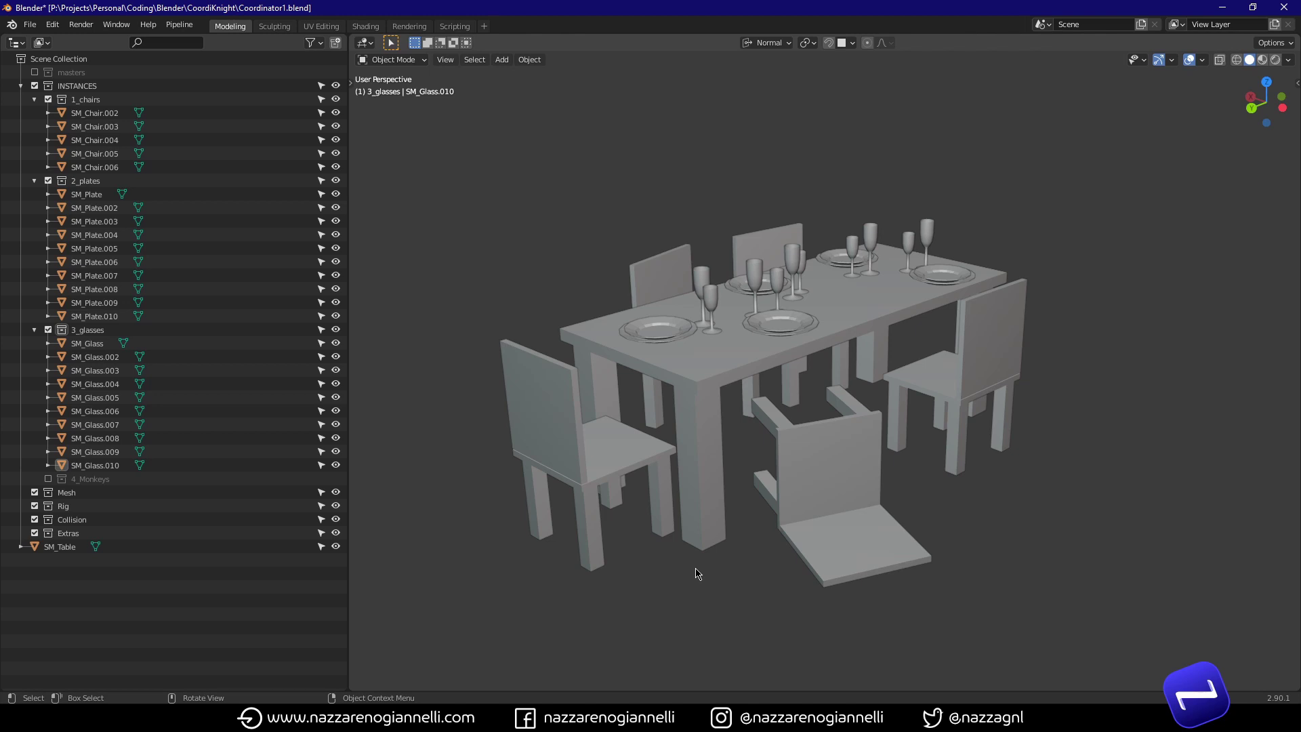
Enable the masters collection and exclude the INSTANCES collection, leaving the master objects to inspect with the table
click(35, 72)
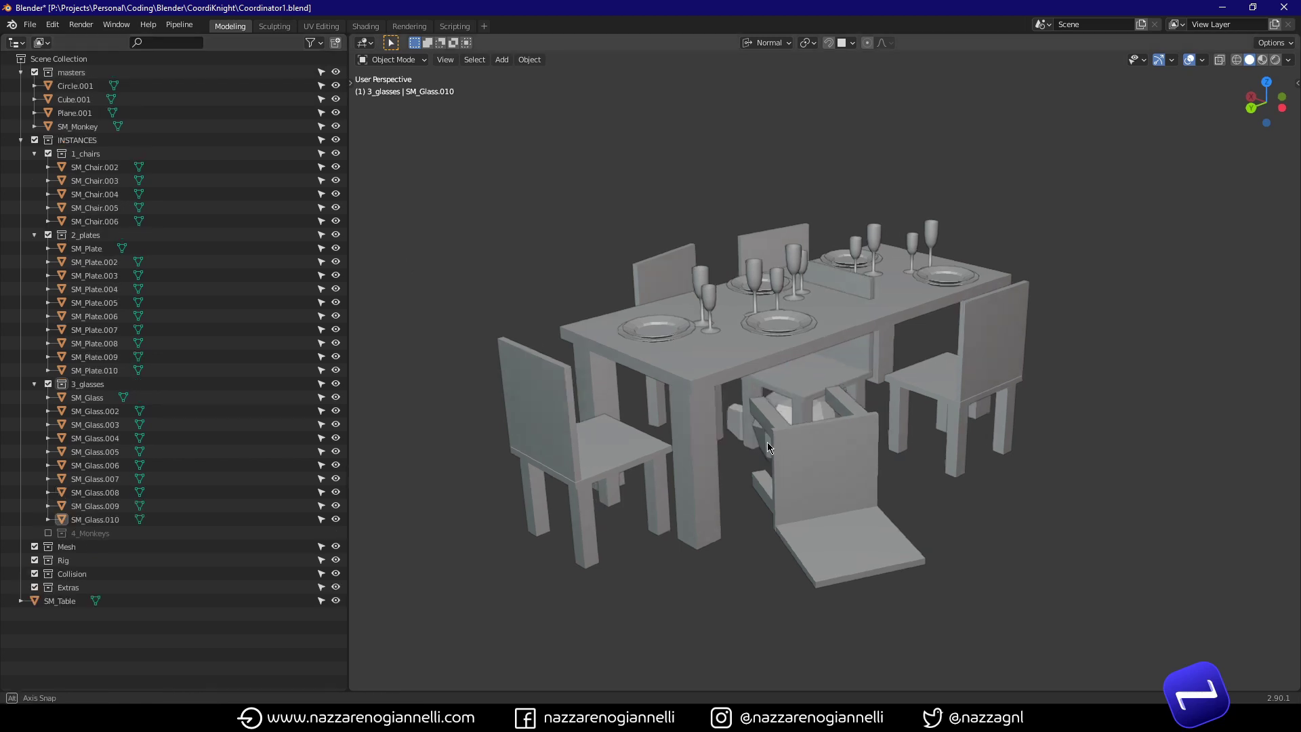
middle_drag(766, 442, 655, 478)
click(35, 140)
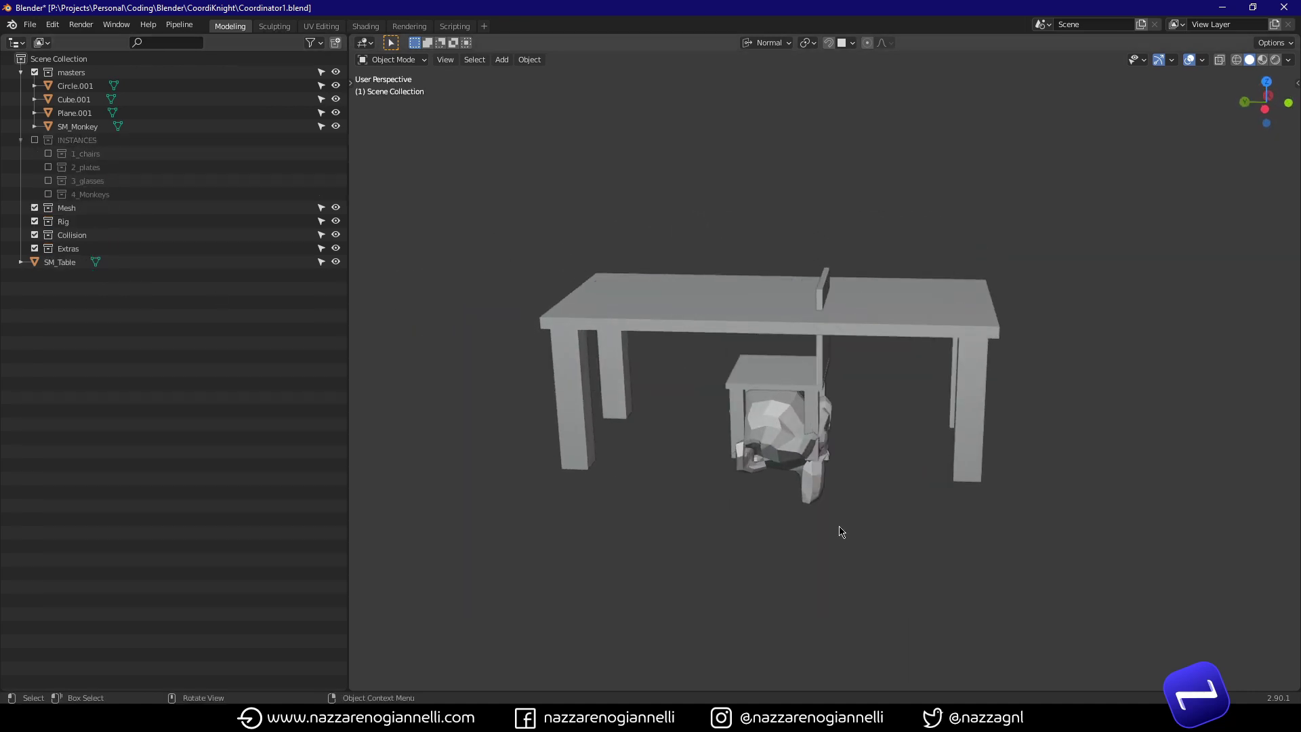
middle_drag(840, 529, 827, 420)
click(828, 421)
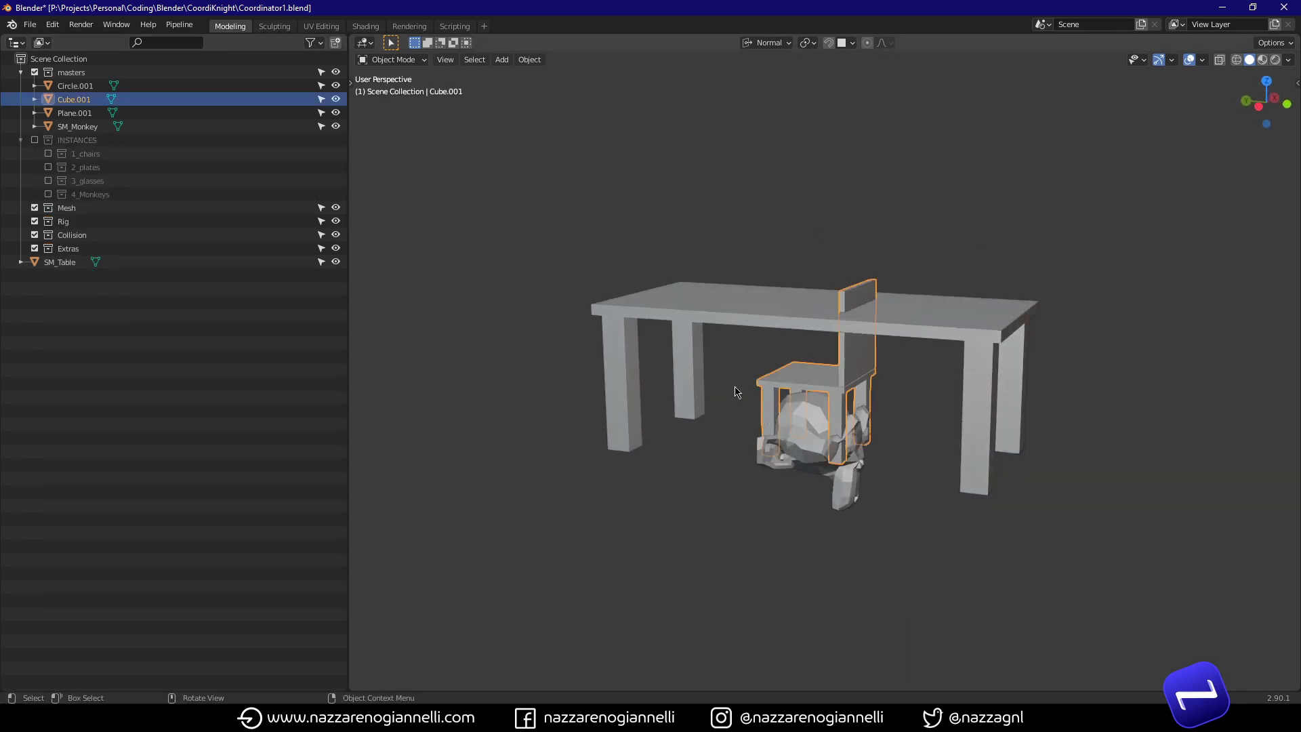
middle_drag(736, 392, 712, 380)
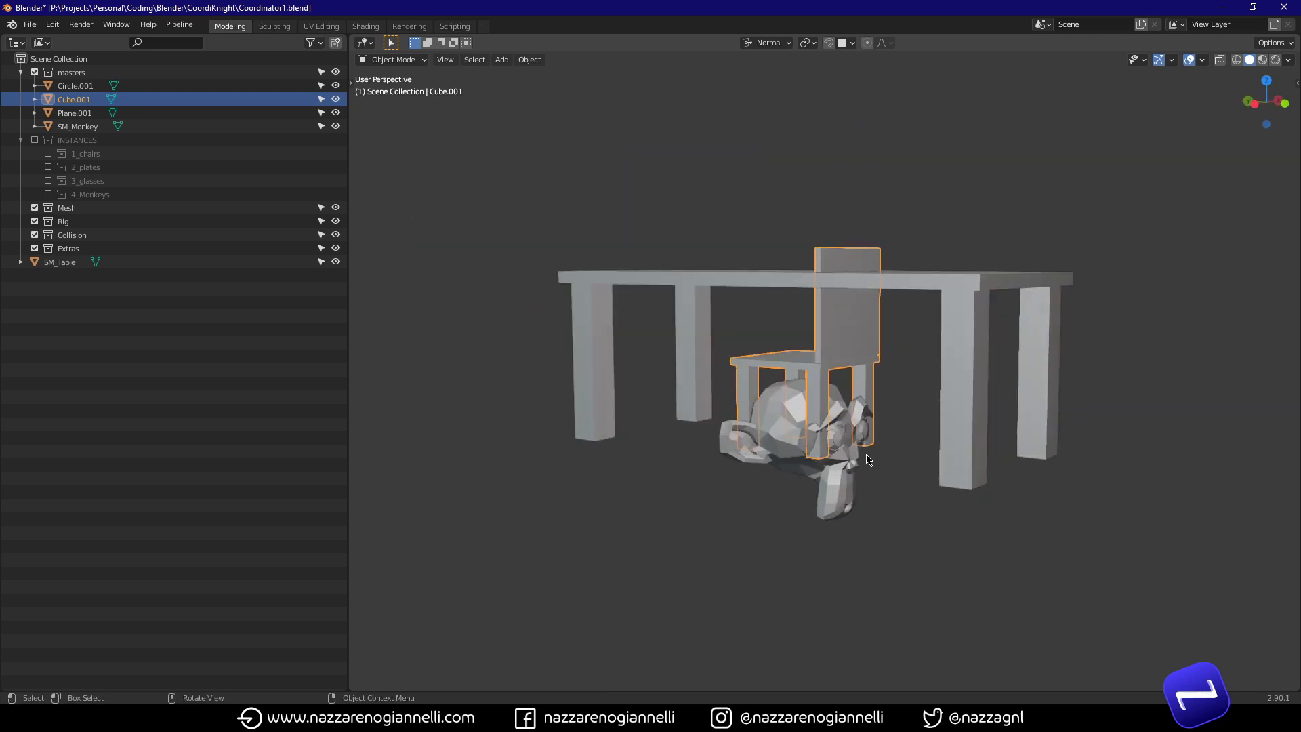
Try moving SM_Monkey from under the chair to above the table, and undo the move
click(840, 484)
key(g)
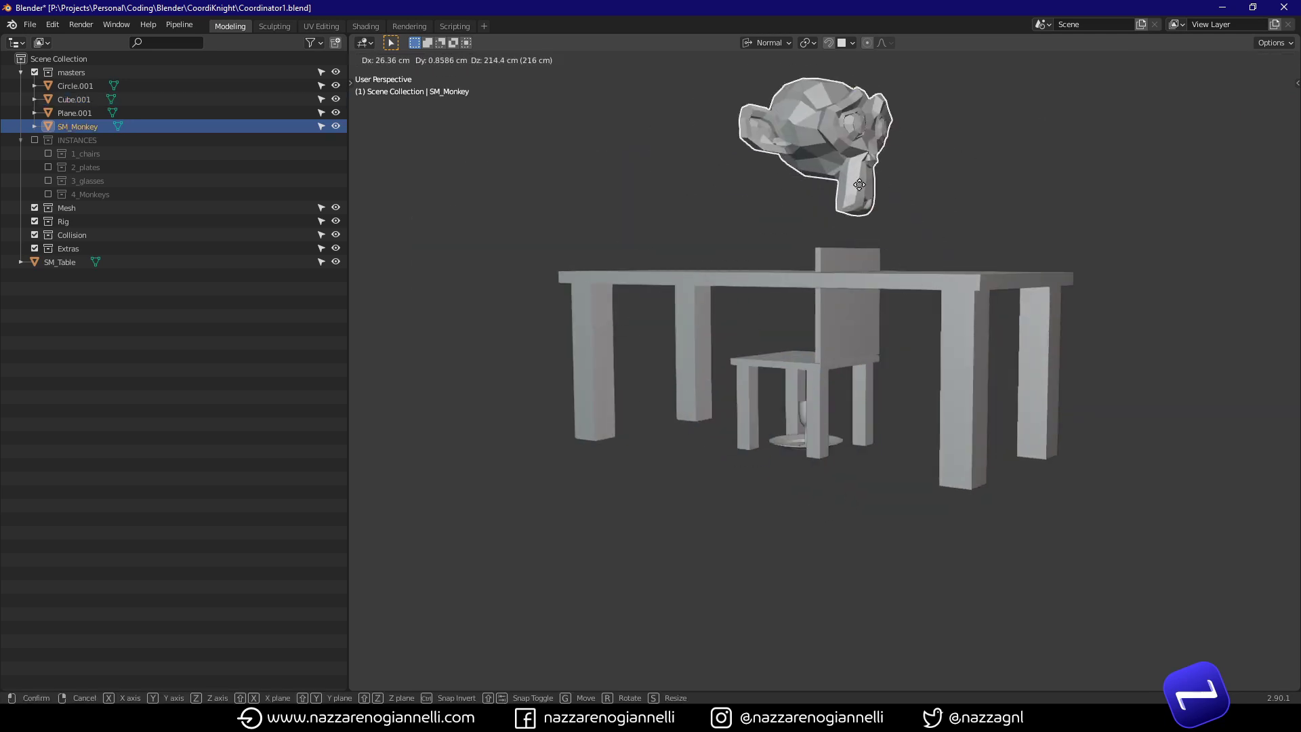
click(865, 178)
middle_drag(852, 311, 751, 489)
key(ctrl+z)
scroll(751, 553, up, 2)
middle_drag(751, 489, 704, 427)
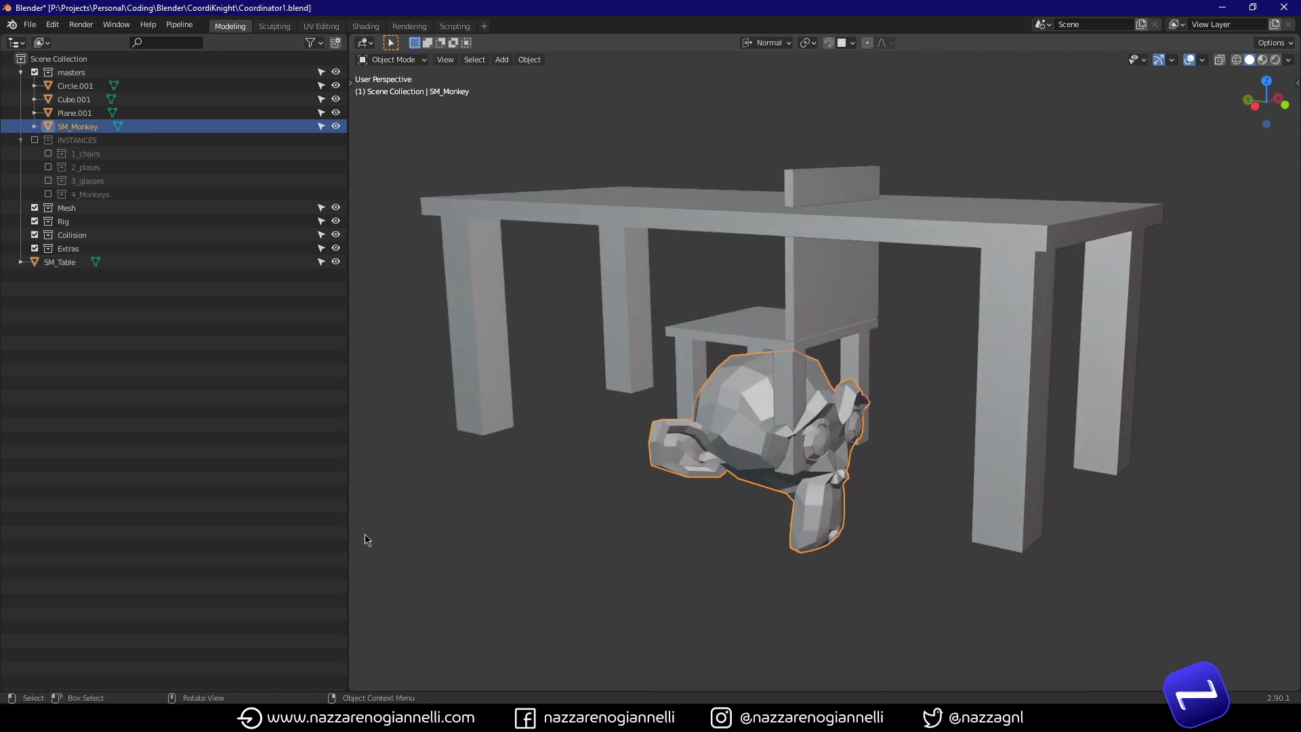
Try to export SM_Monkey with Send to Unreal from the masters collection
click(176, 25)
mouse_move(196, 54)
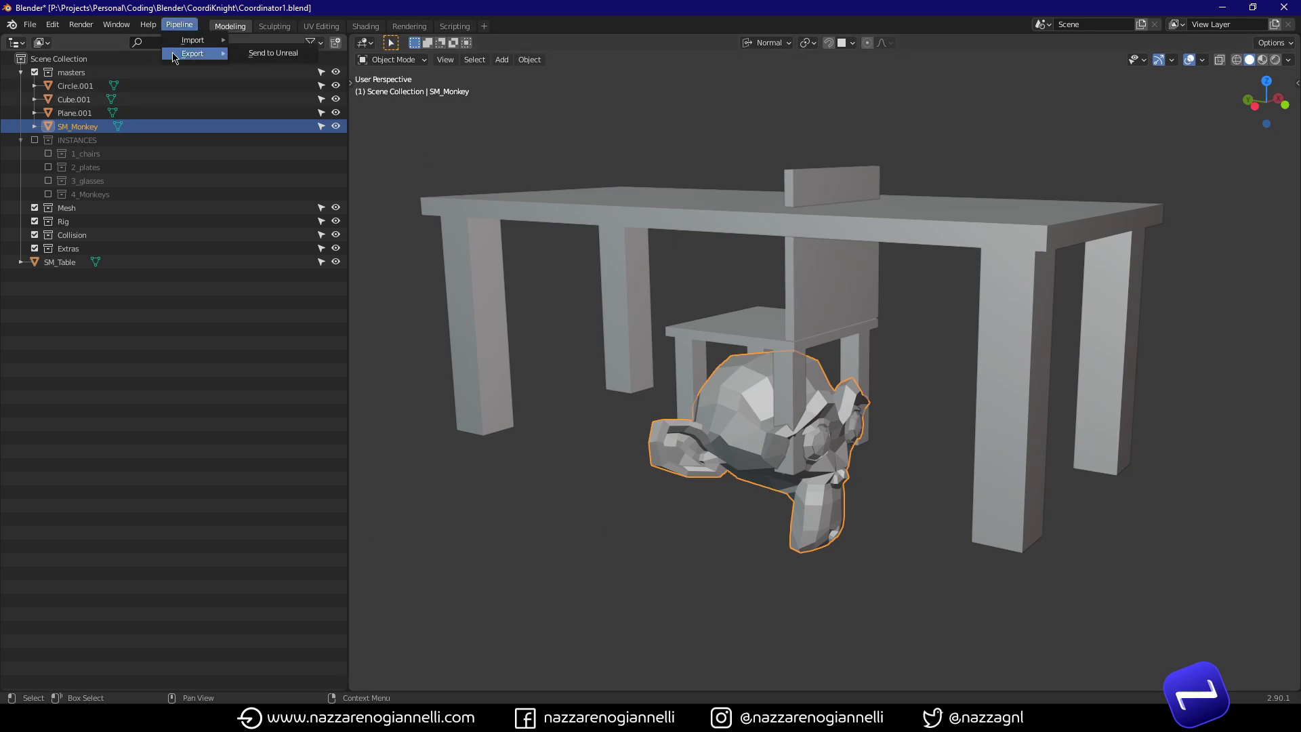
click(268, 54)
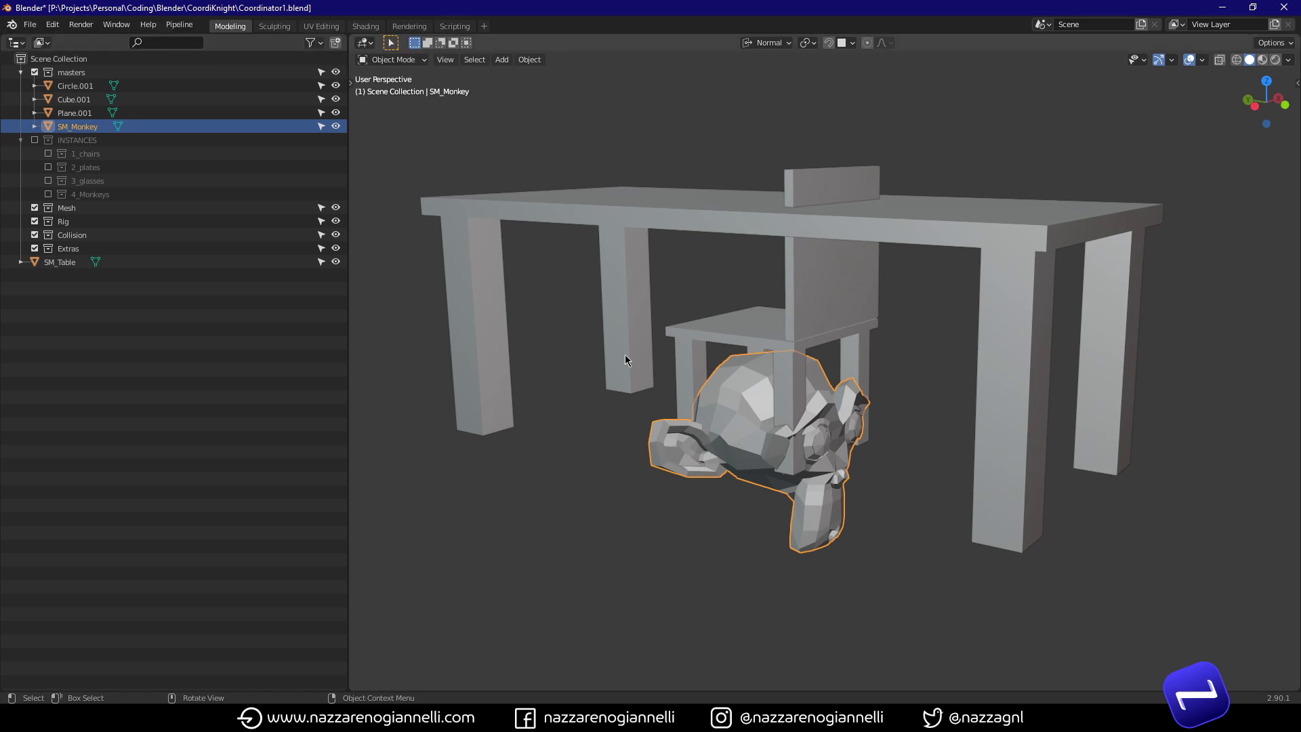
Move SM_Monkey into the Mesh collection and export it with Send to Unreal
drag(77, 129, 68, 208)
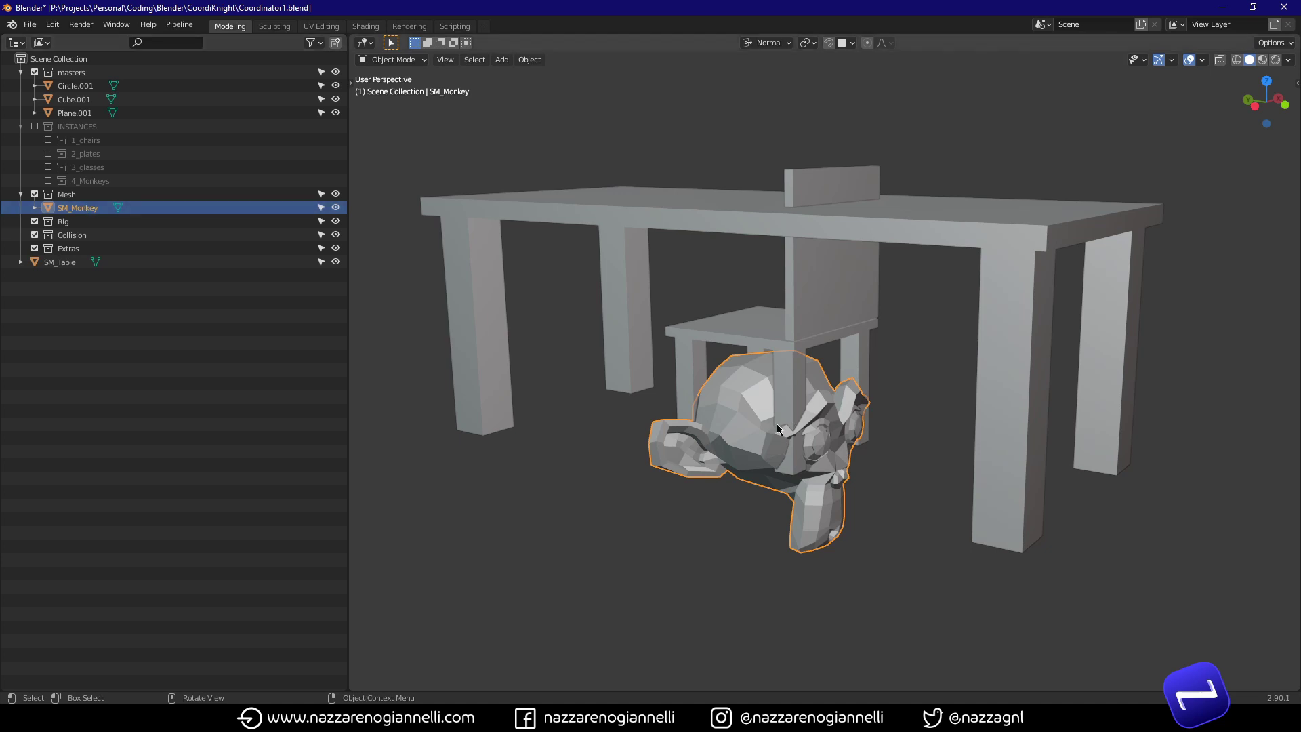
middle_drag(780, 429, 768, 421)
click(178, 25)
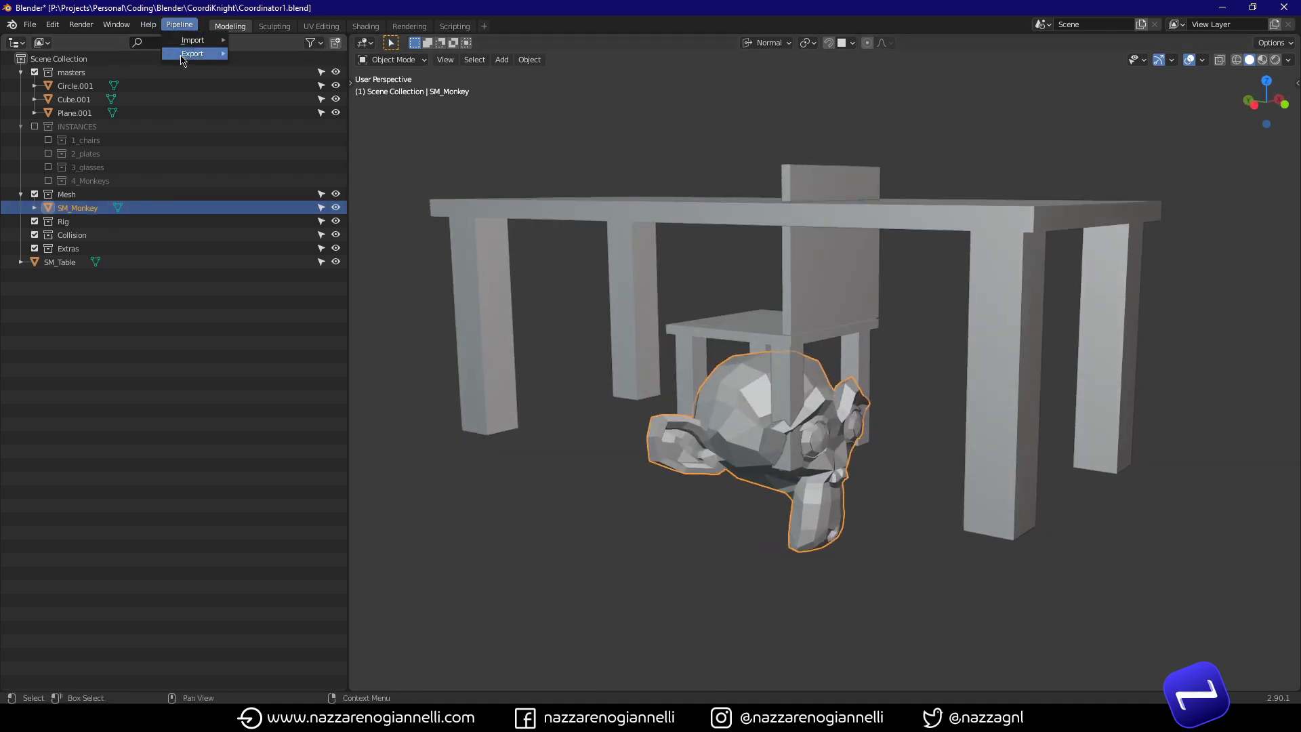
mouse_move(197, 54)
click(274, 53)
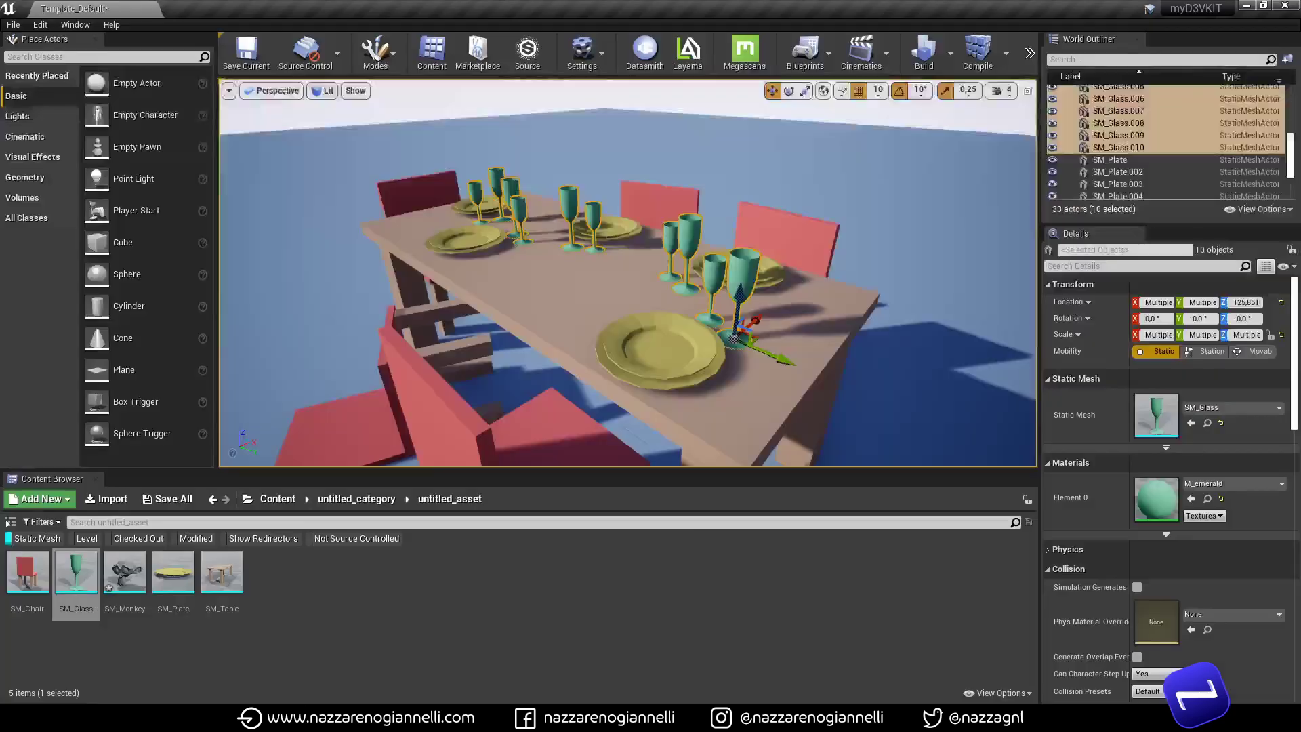
click(125, 576)
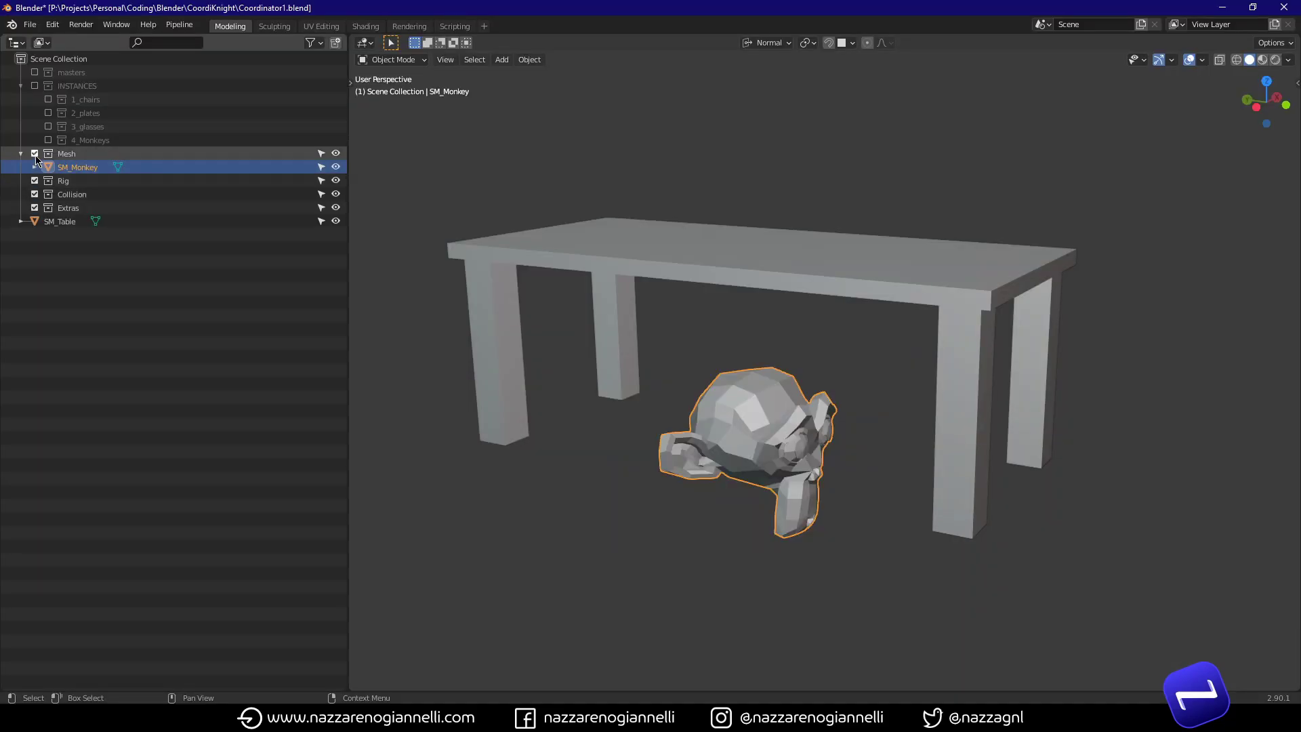
In Blender, exclude the Mesh collection and enable the 4_Monkeys collection
click(34, 154)
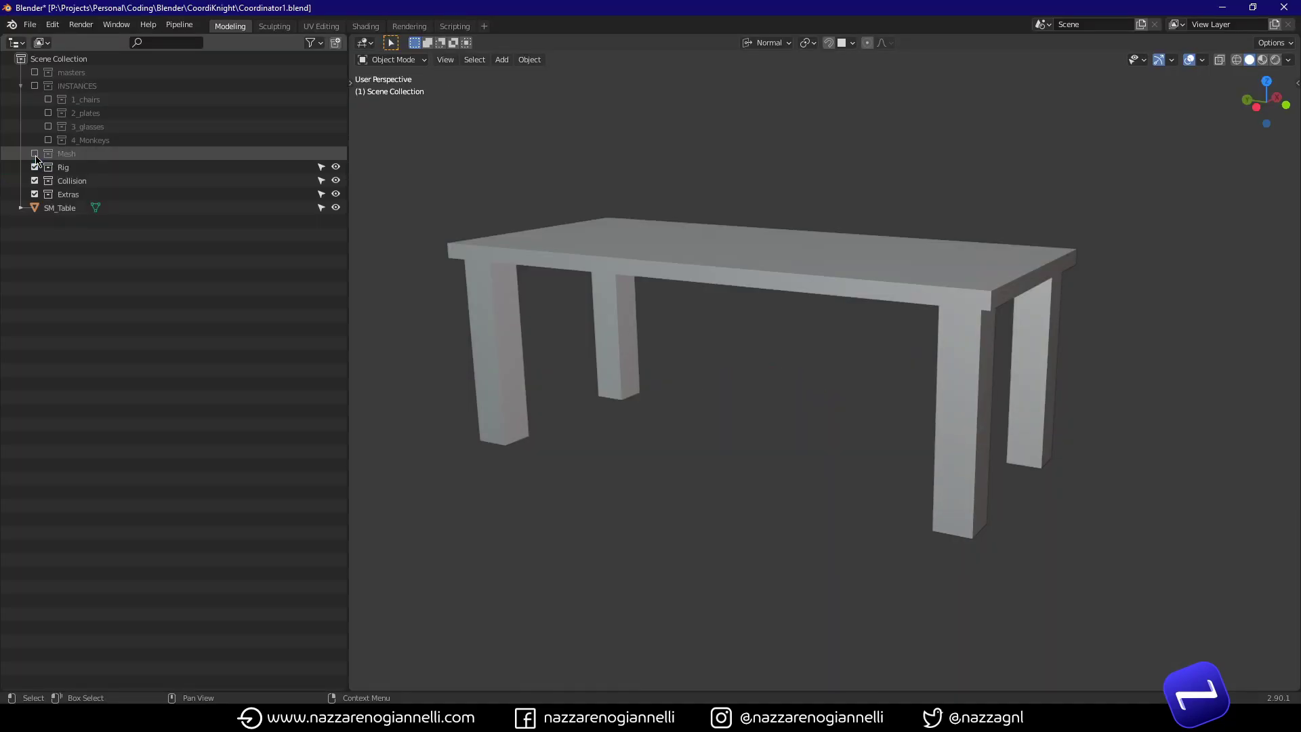
click(48, 140)
middle_drag(668, 256, 615, 245)
middle_drag(843, 323, 627, 324)
middle_drag(734, 316, 682, 311)
scroll(683, 311, up, 2)
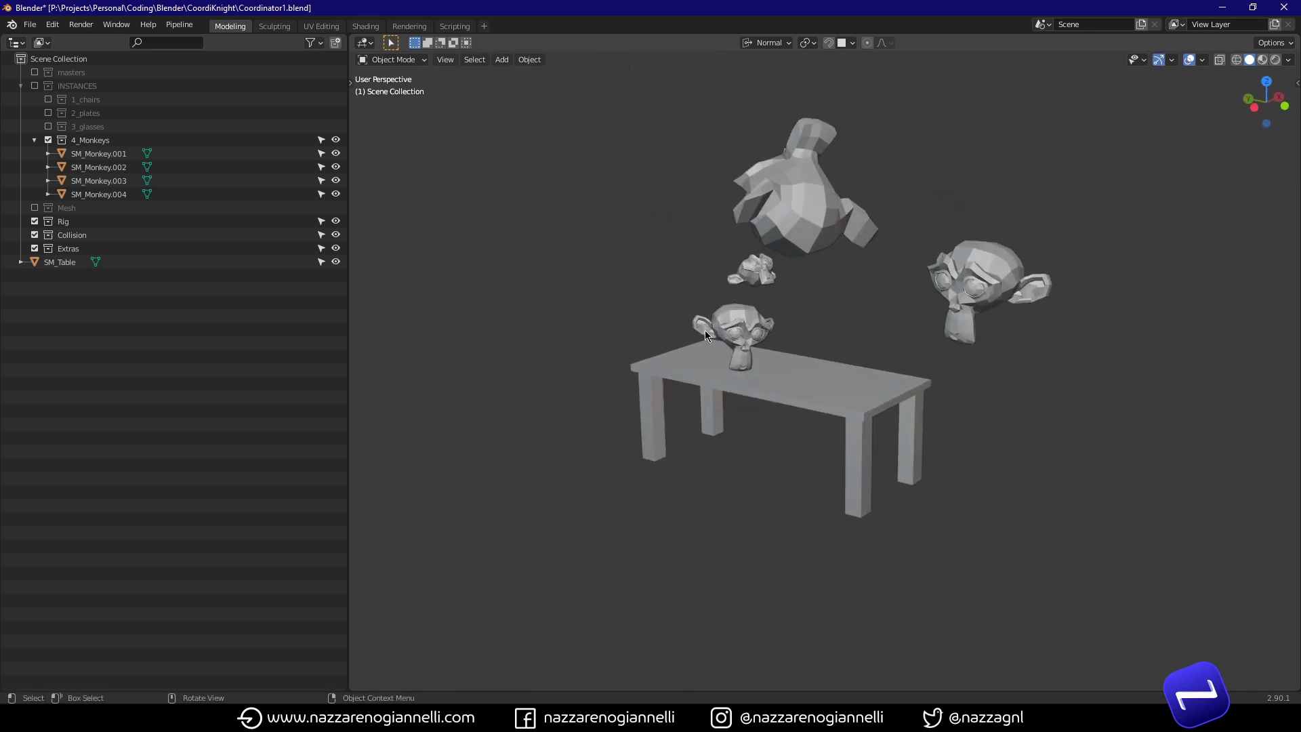
Select the four monkey heads around the table and copy their transforms with CoordiKnight
click(757, 334)
shift+click(752, 270)
shift+click(806, 197)
shift+click(995, 293)
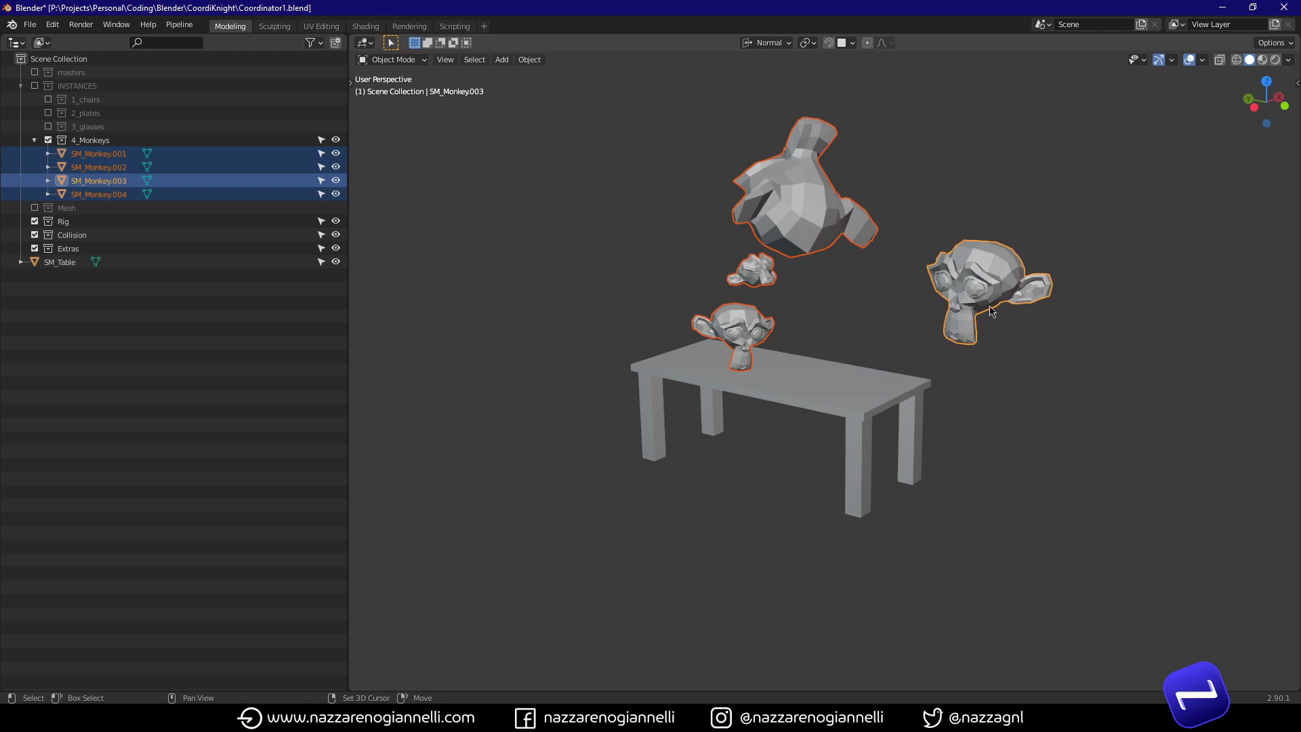
middle_drag(999, 298, 874, 322)
key(q)
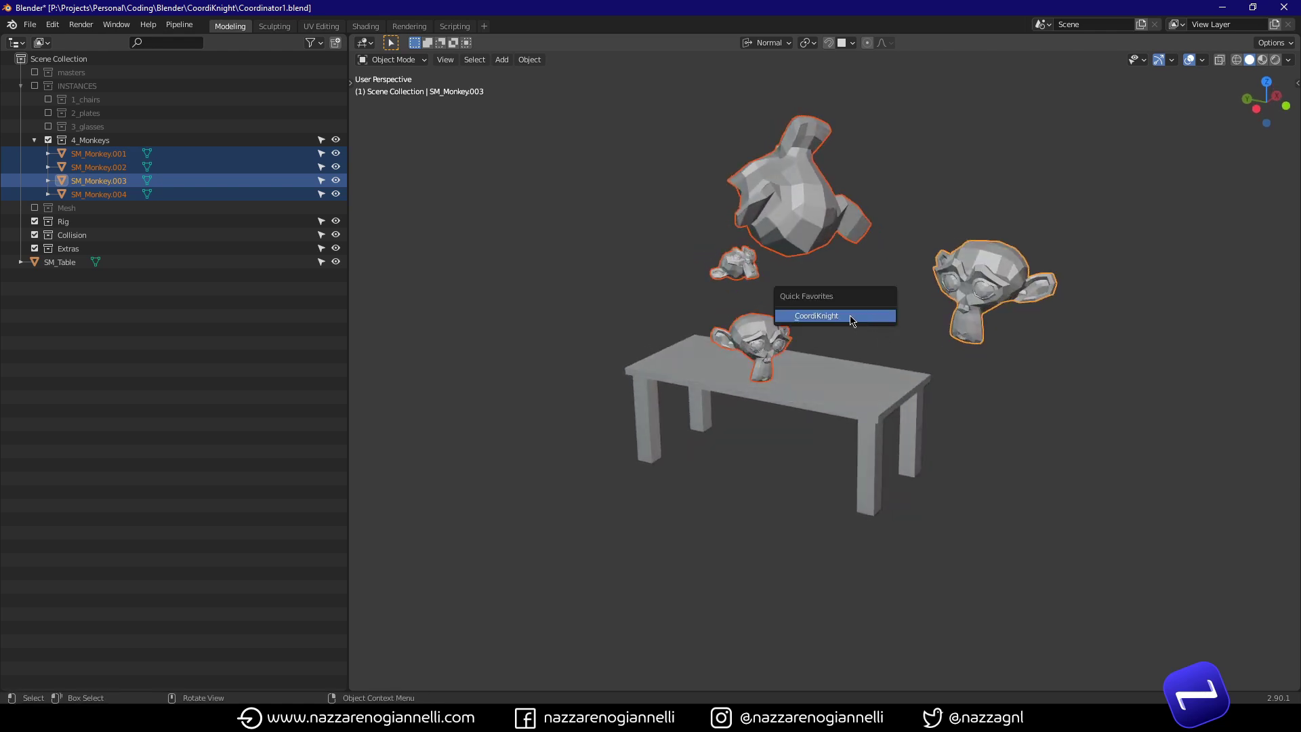
click(852, 317)
Switch to Unreal Engine and paste the copied monkey placeholders into the level
key(alt+Tab)
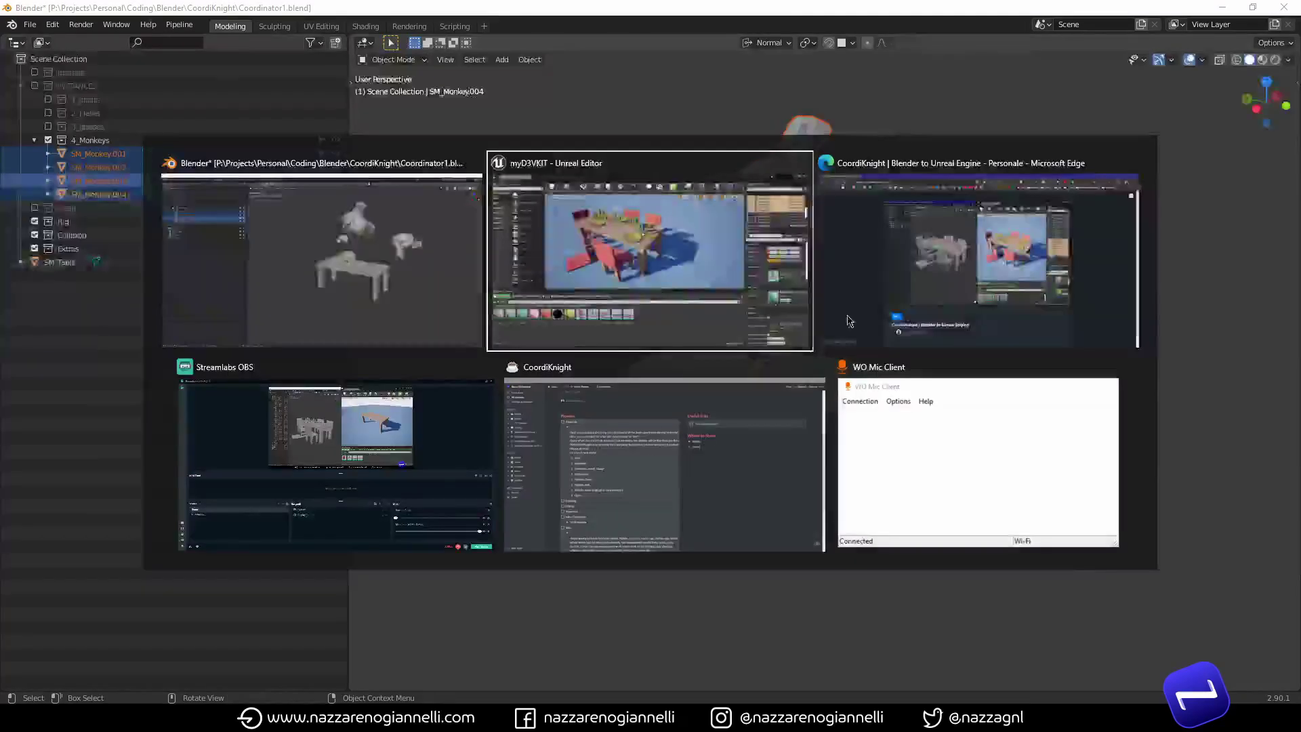
right_drag(689, 369, 673, 342)
key(ctrl+v)
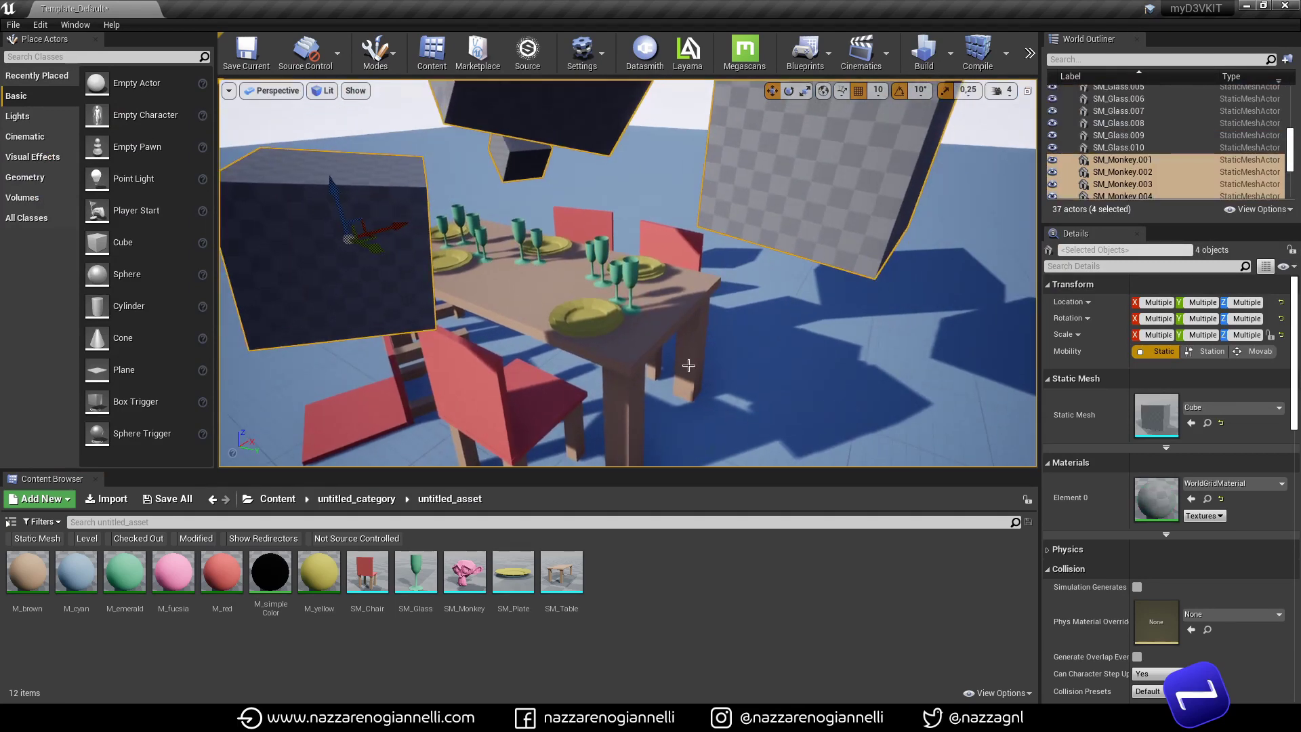
Assign the SM_Monkey mesh to the four selected placeholders, view them around the table, and delete them from the level
drag(465, 572, 1186, 405)
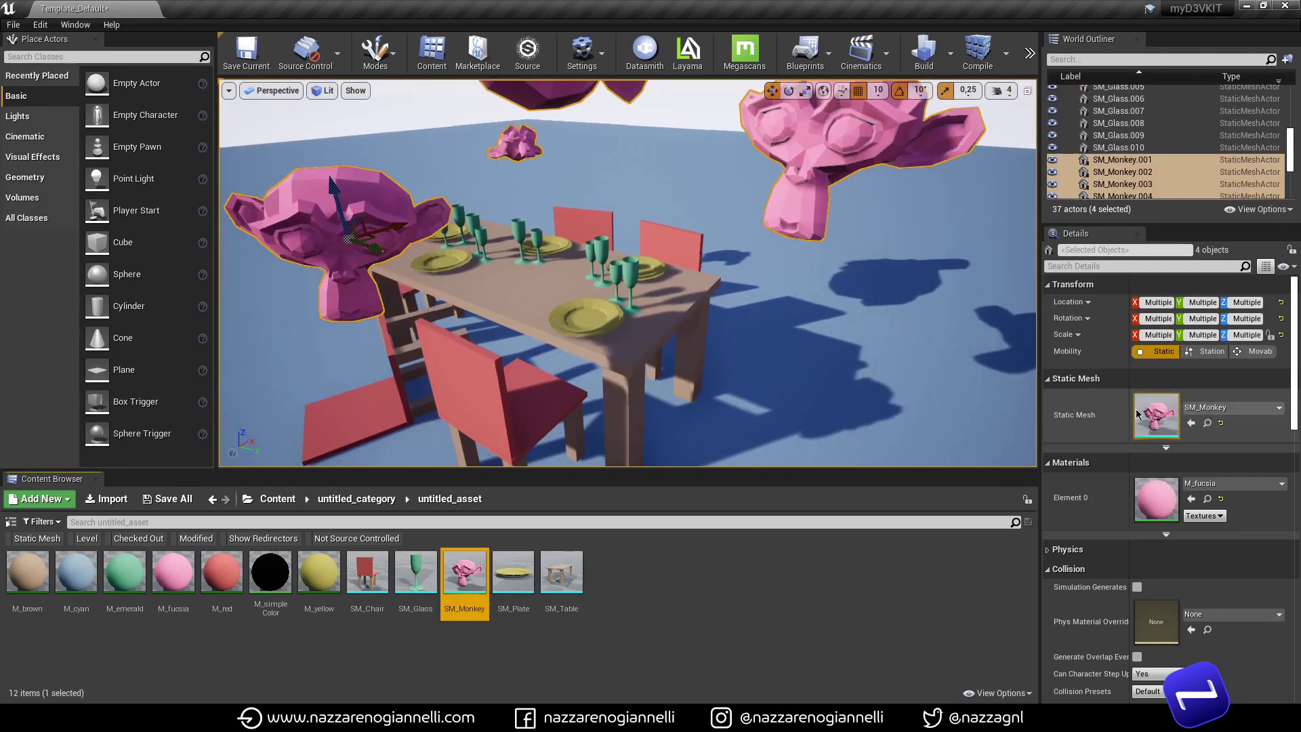
right_drag(813, 393, 712, 364)
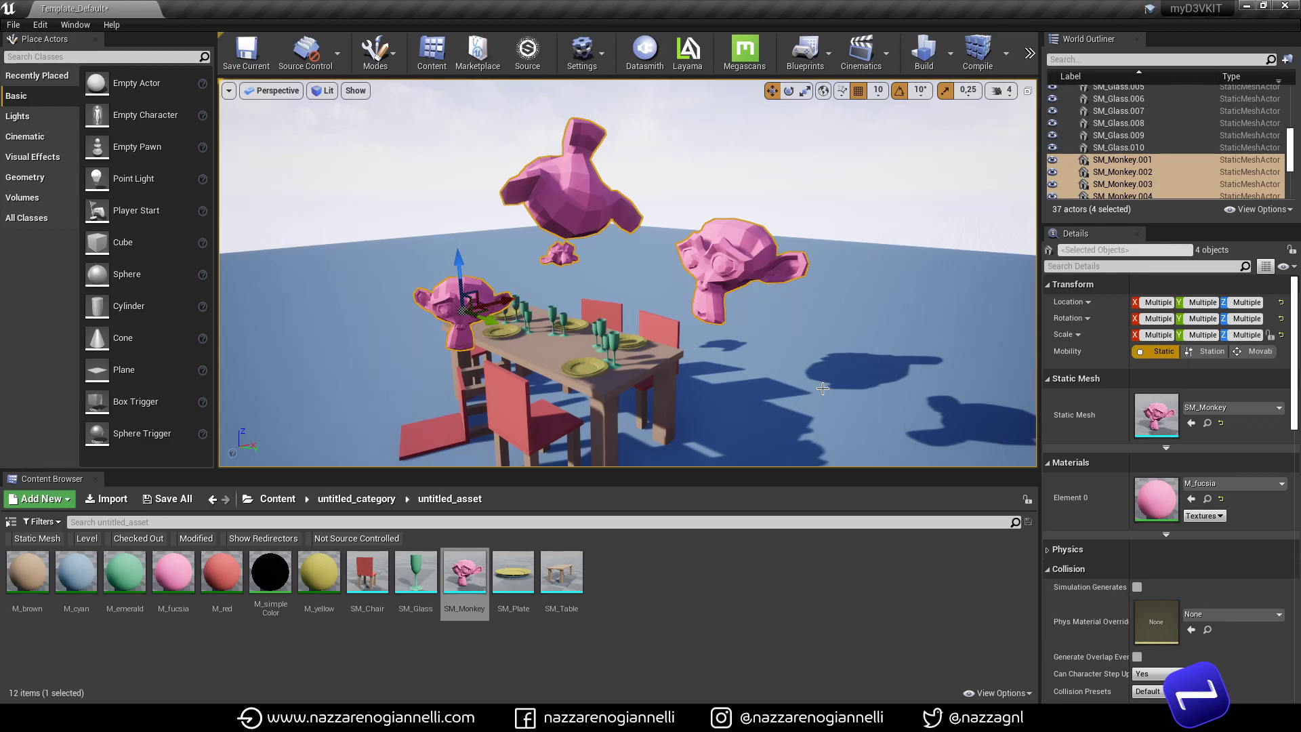
right_drag(823, 387, 775, 368)
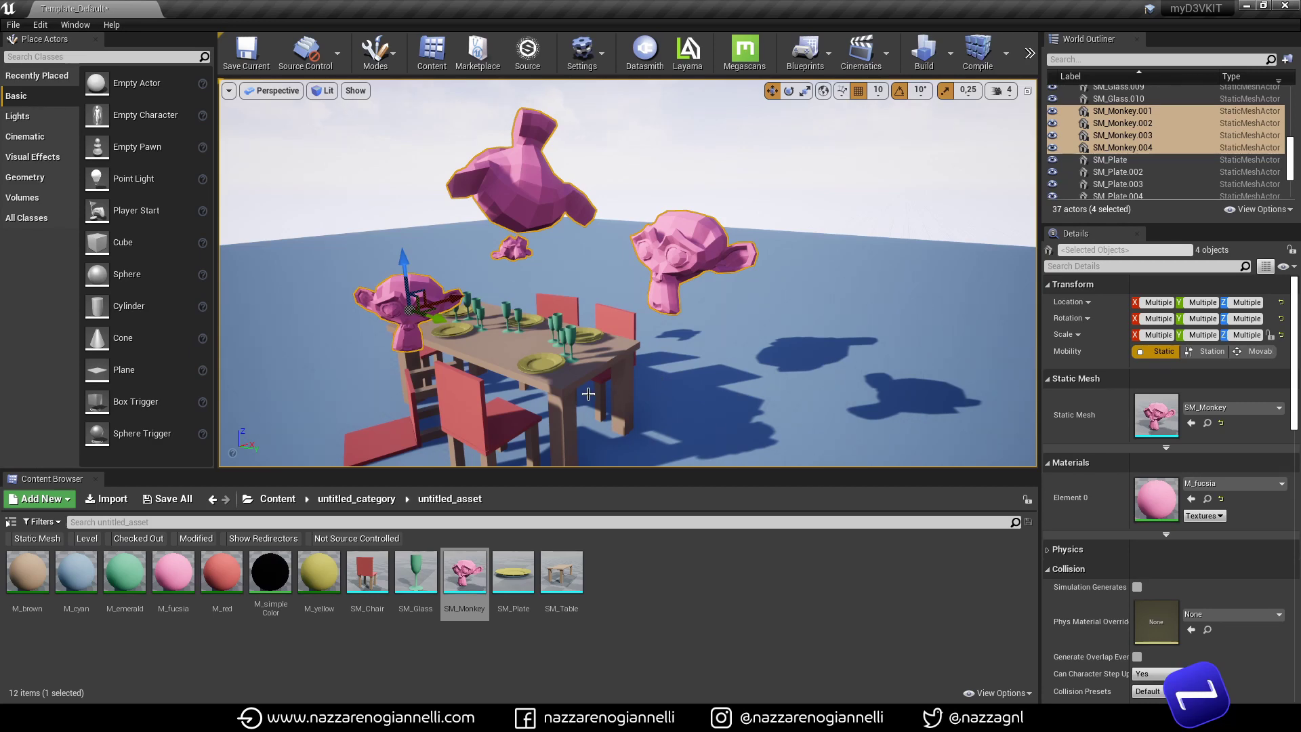
right_drag(519, 369, 582, 369)
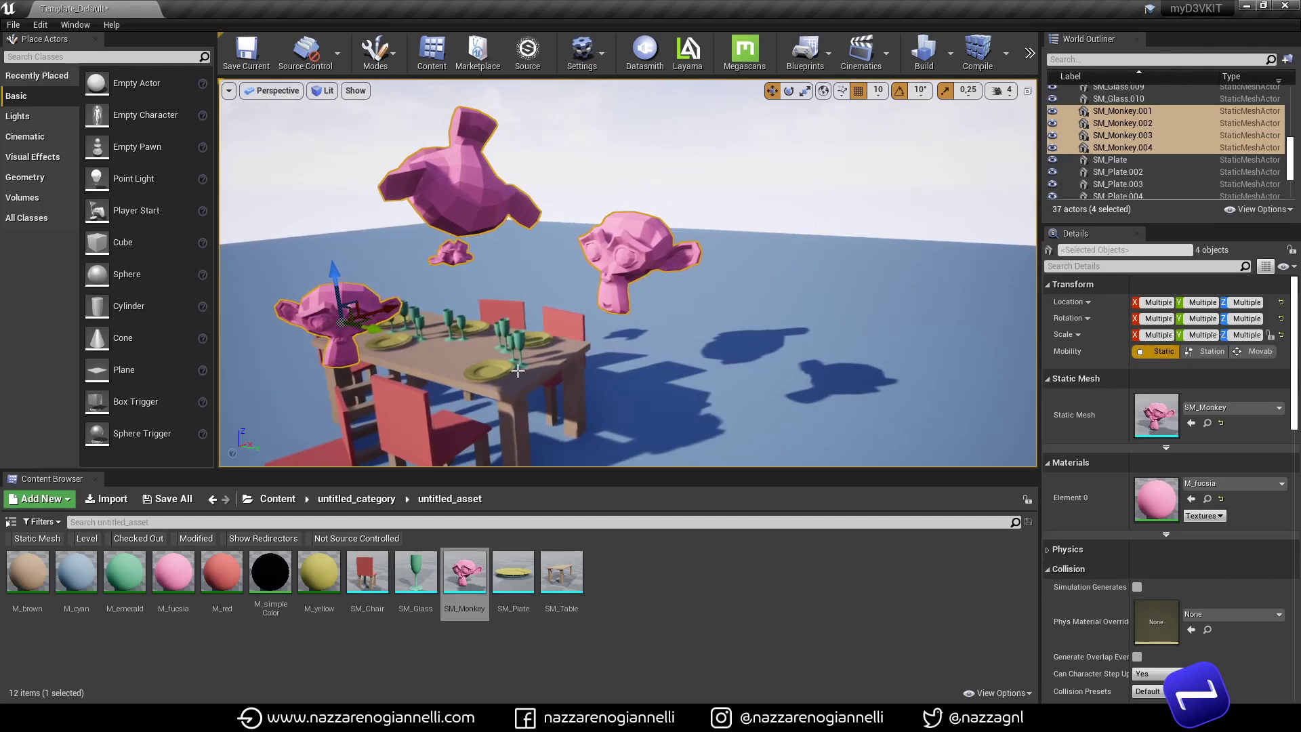
key(Delete)
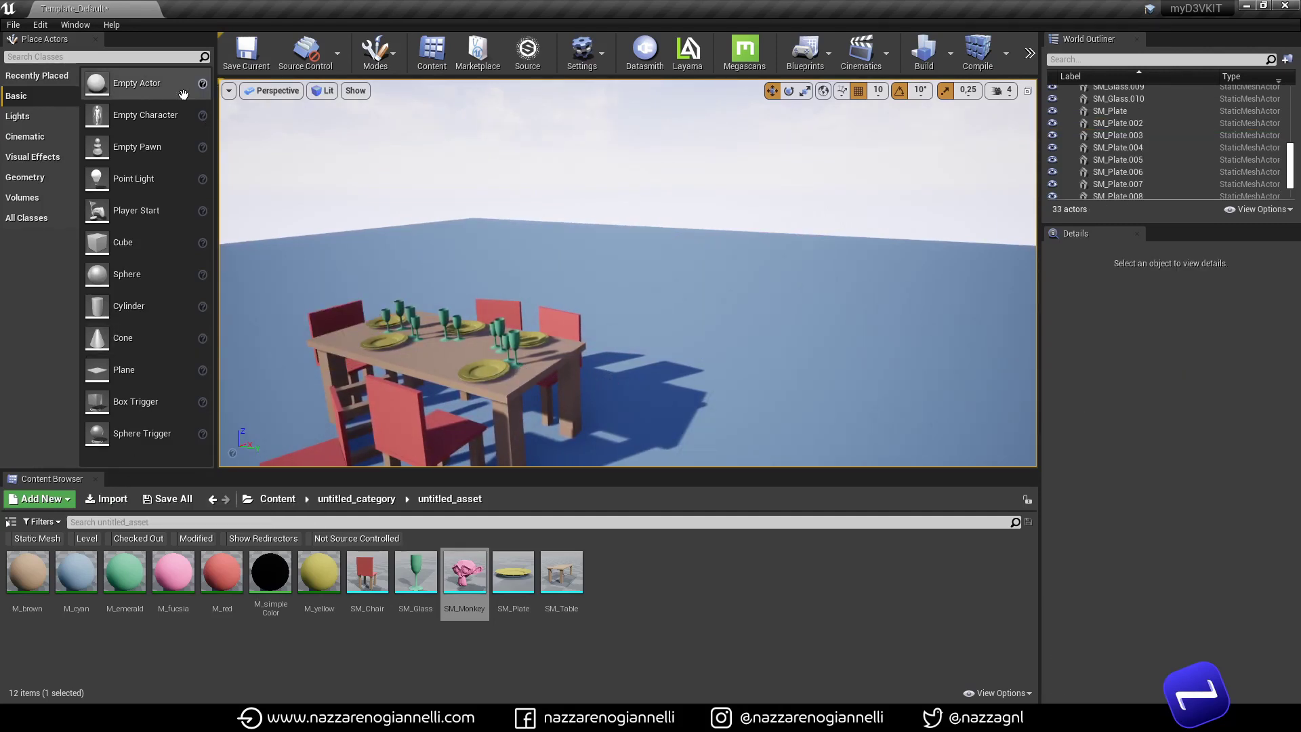
Place a point light beside the table at X 250, Y 190, Z 70 and delete it
click(37, 116)
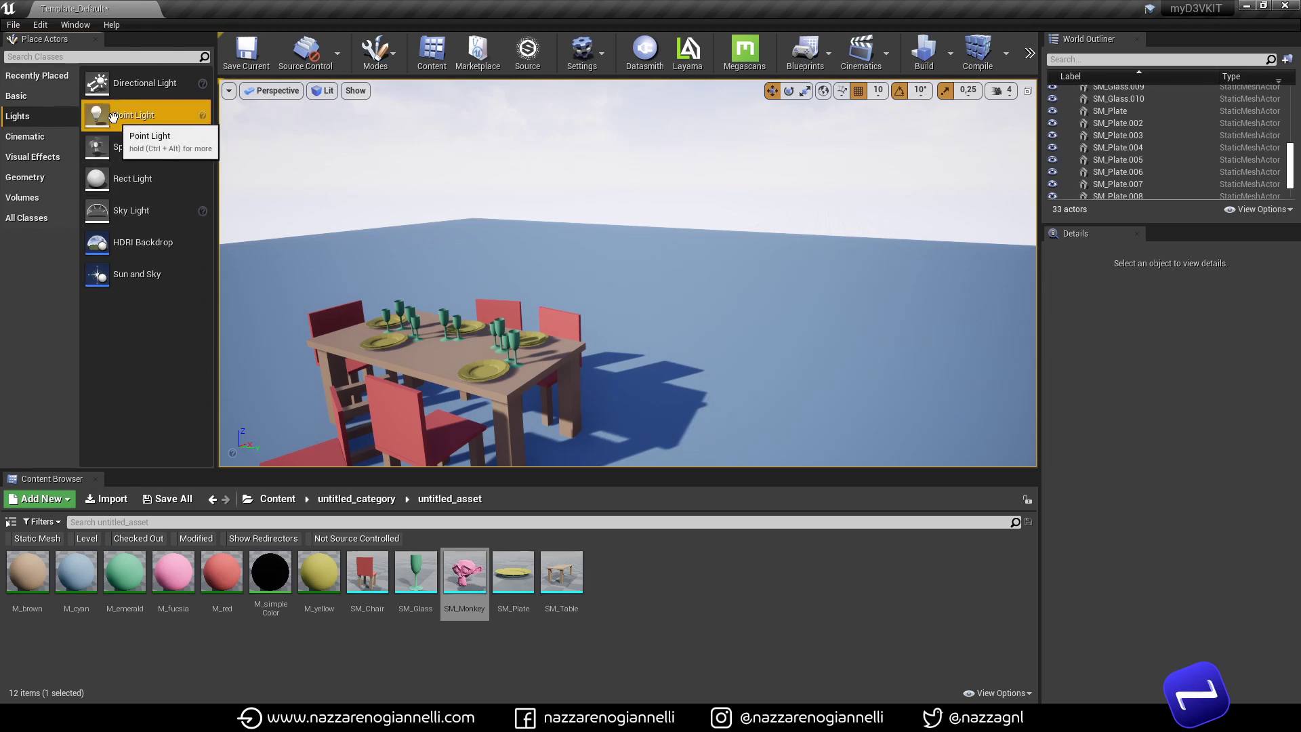
drag(128, 116, 663, 315)
right_drag(871, 324, 766, 341)
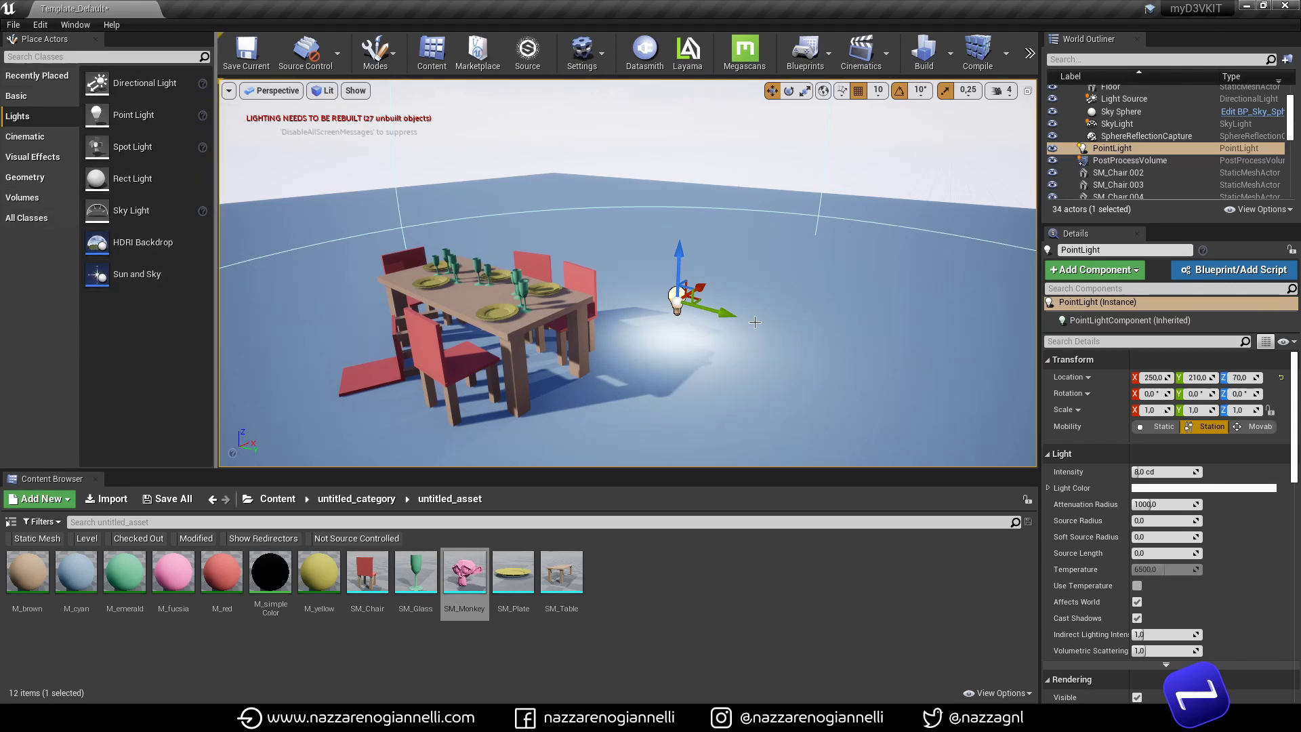
mouse_move(720, 312)
mouse_down()
mouse_move(737, 316)
mouse_move(711, 310)
mouse_up()
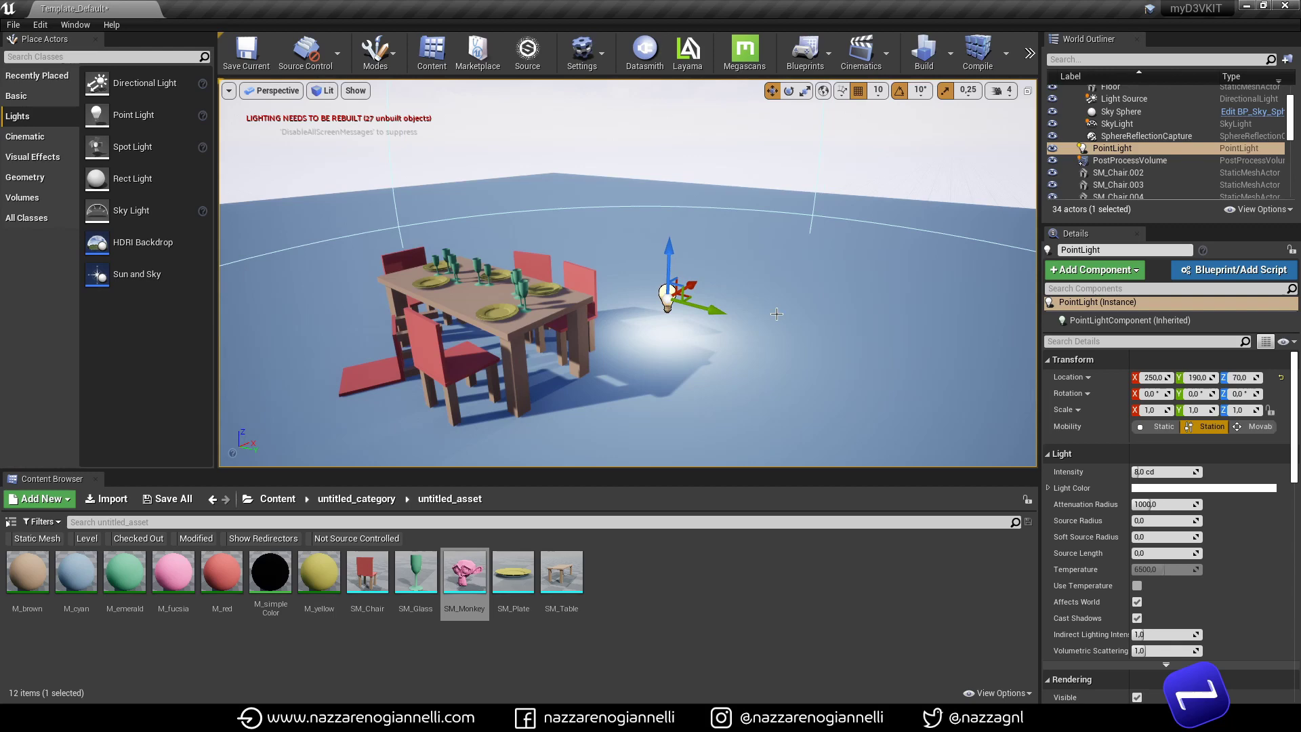
key(Delete)
right_drag(776, 313, 722, 367)
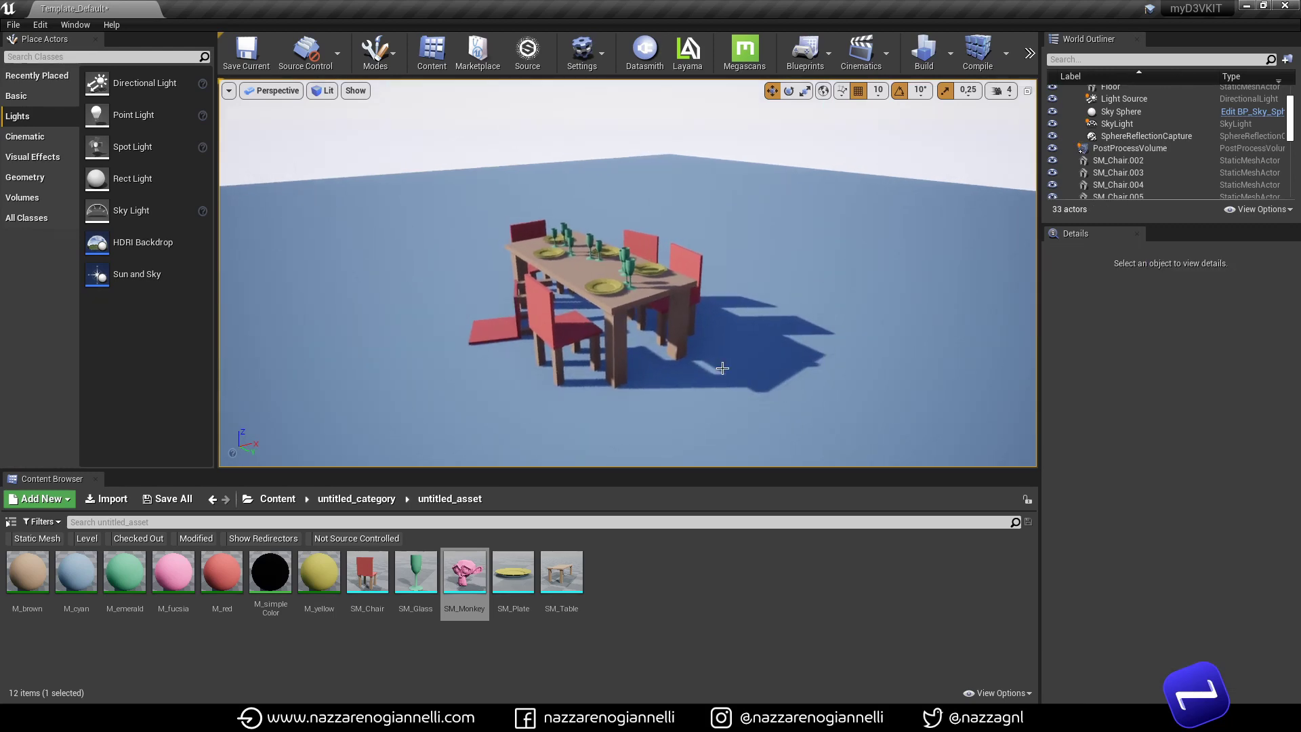
Paste the copied monkey placeholders into the level again and view them from around the table
key(ctrl+v)
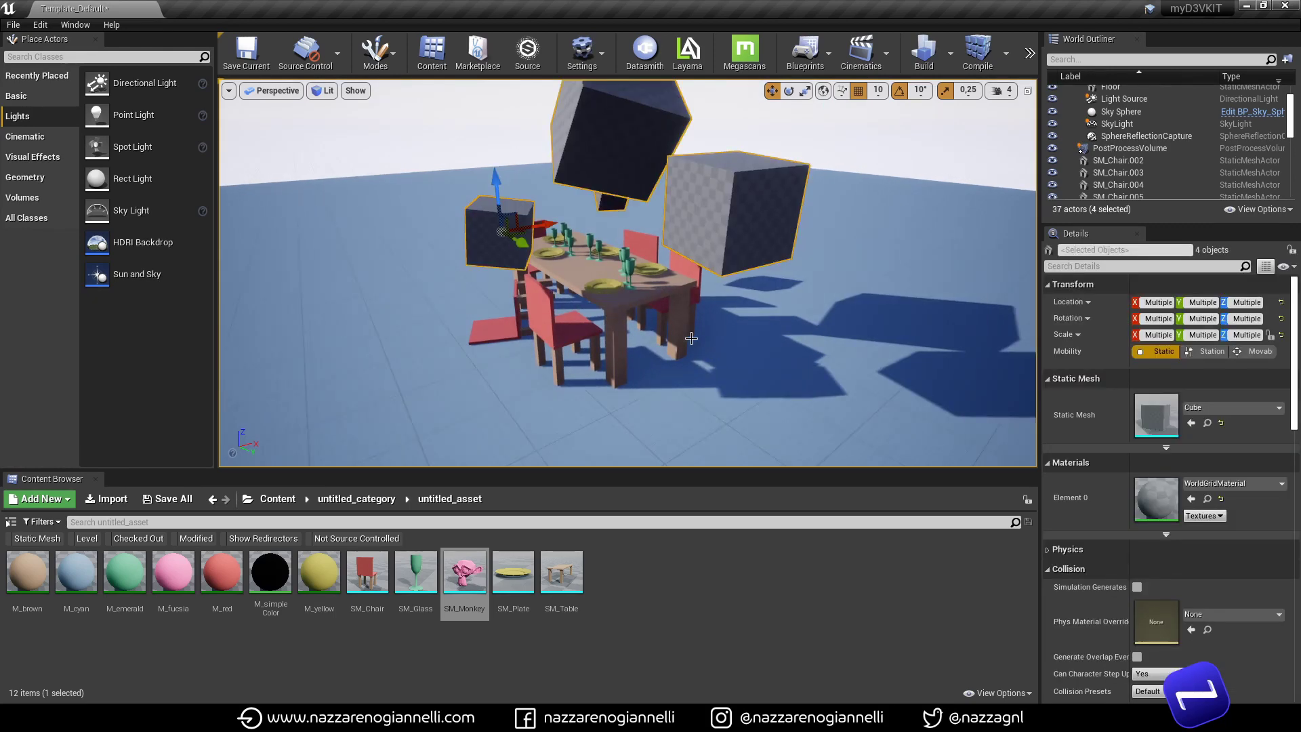
right_drag(691, 338, 833, 319)
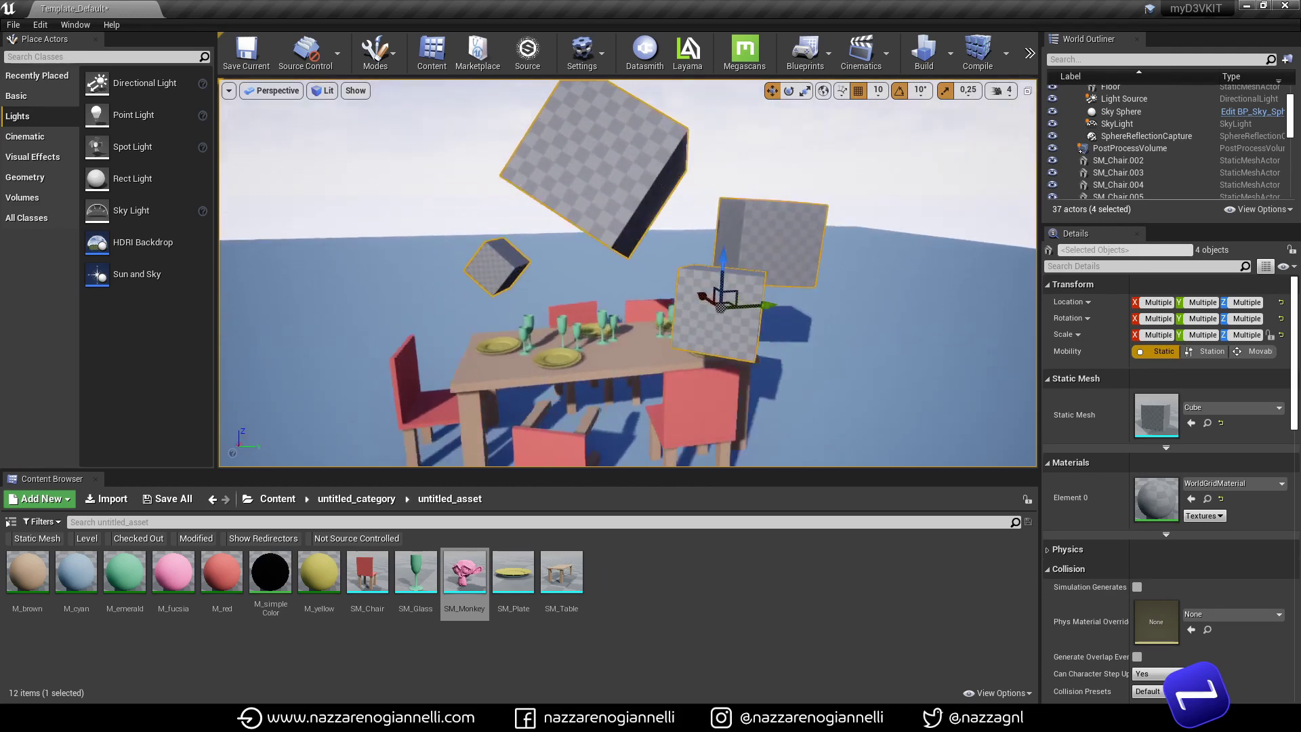
right_drag(668, 306, 894, 403)
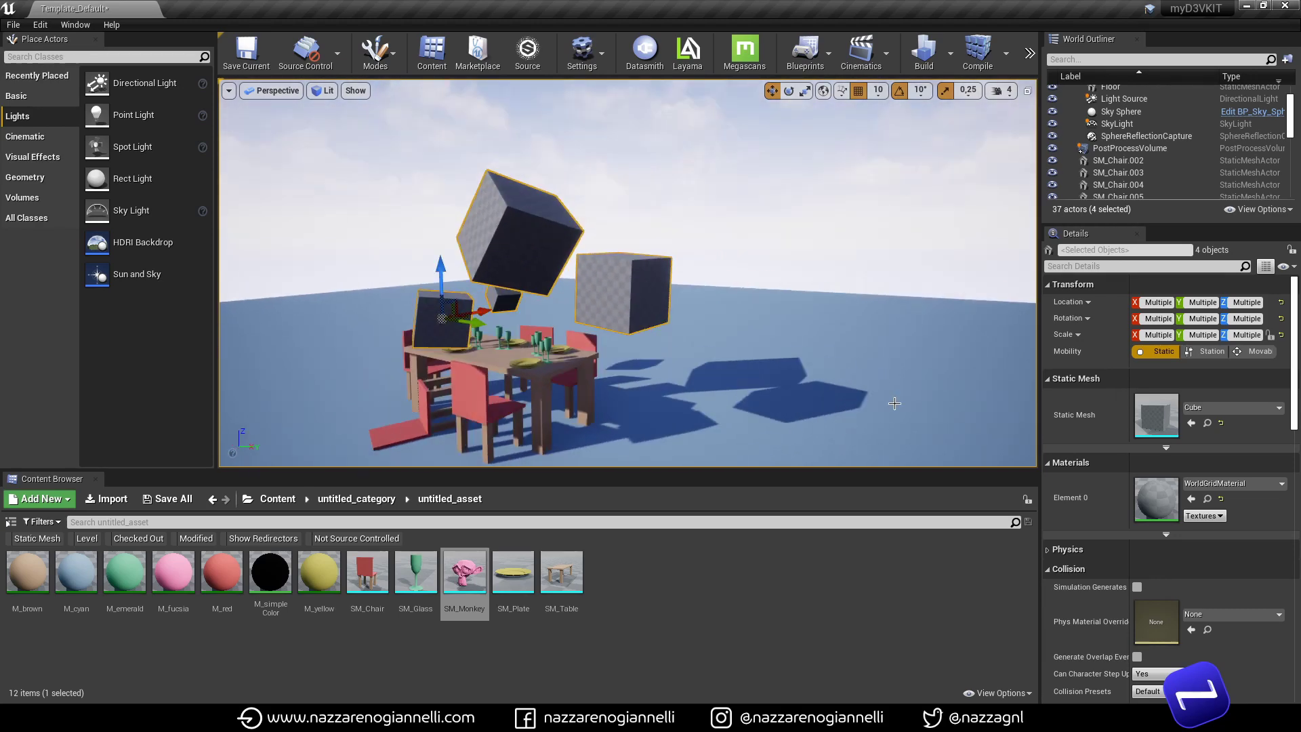
Replace the four selected monkey placeholders with point lights
right_click(622, 295)
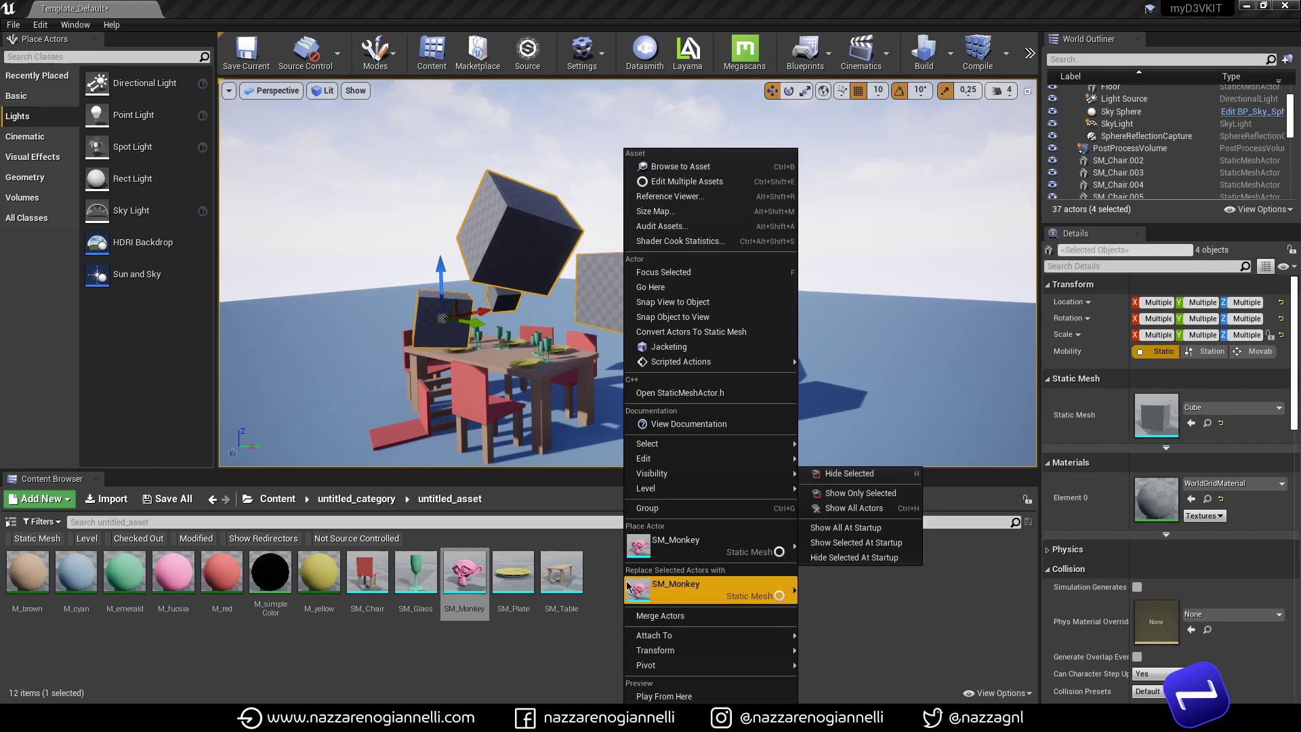
mouse_move(691, 588)
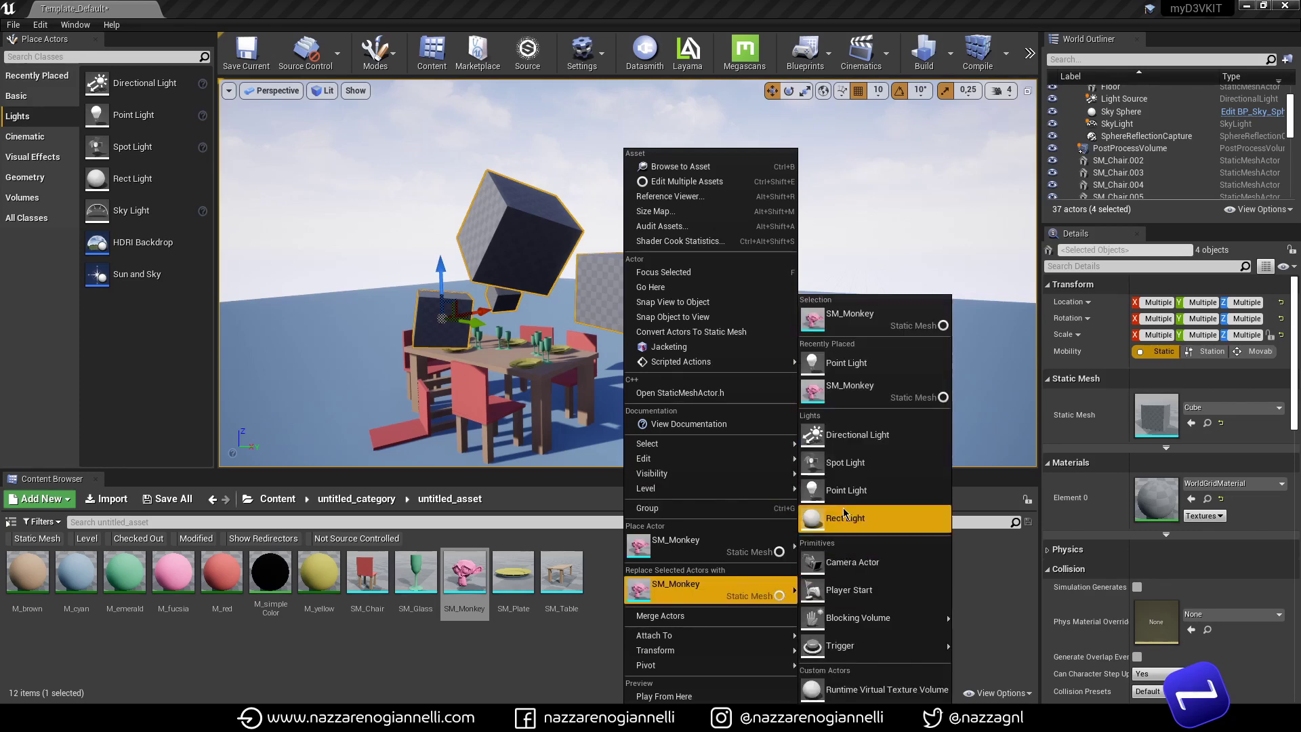
click(855, 369)
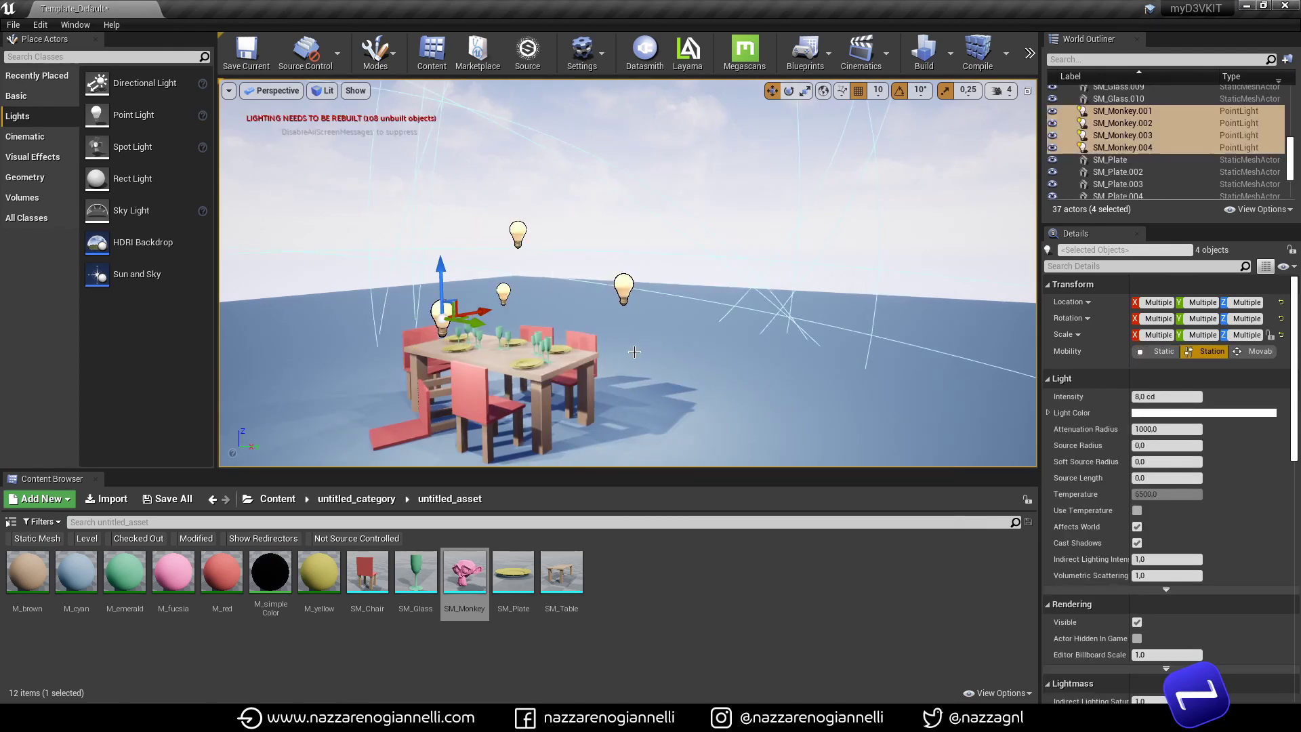
mouse_move(634, 352)
right_down()
mouse_move(589, 318)
mouse_move(661, 328)
mouse_move(597, 325)
mouse_move(613, 332)
mouse_move(772, 325)
mouse_move(684, 332)
mouse_move(711, 339)
mouse_move(705, 356)
right_up()
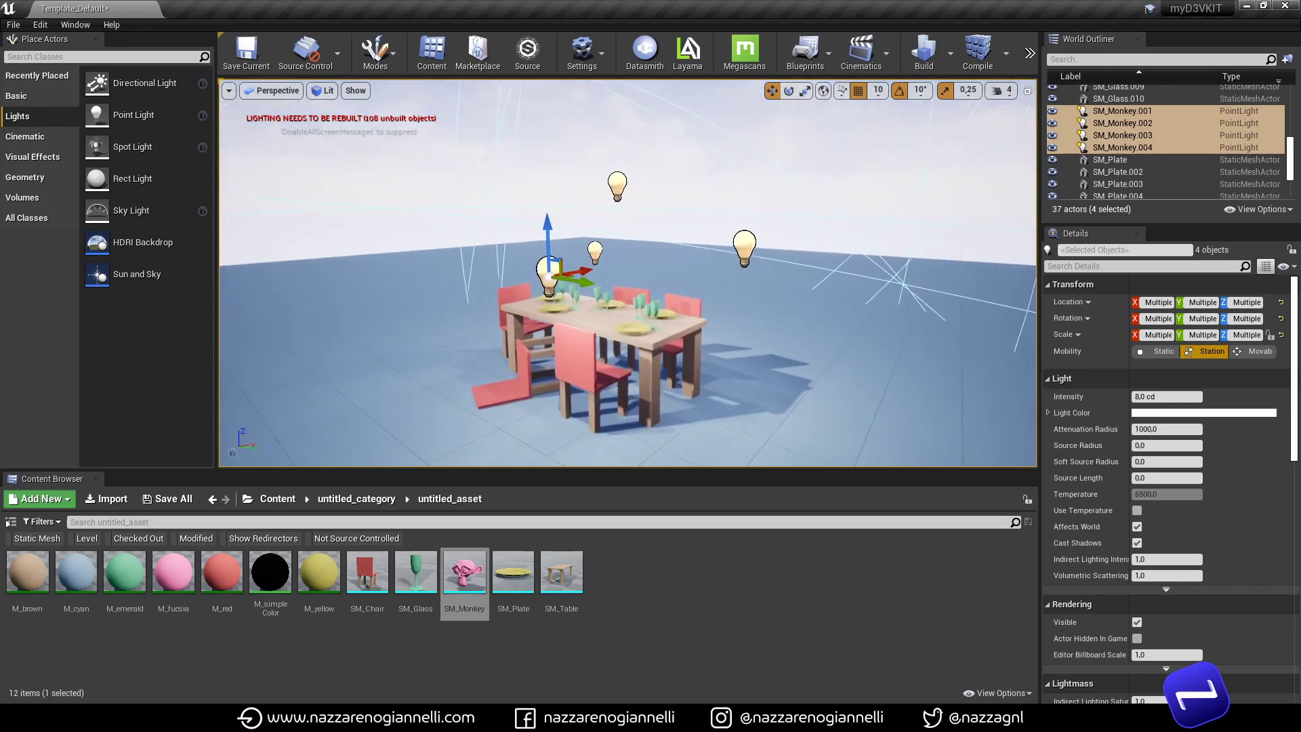
drag(427, 320, 481, 332)
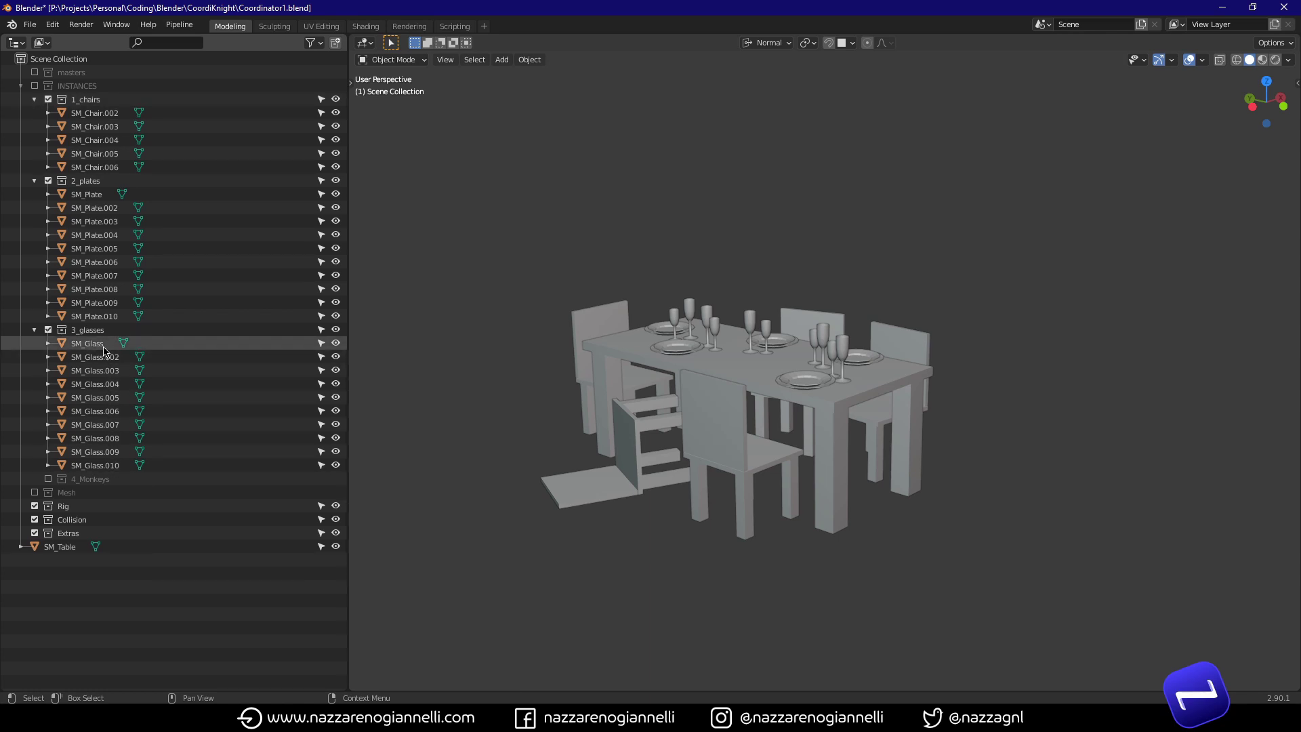
Switch to Blender, select everything in the 1_chairs, 2_plates and 3_glasses collections, and copy the transforms with CoordiKnight
click(85, 100)
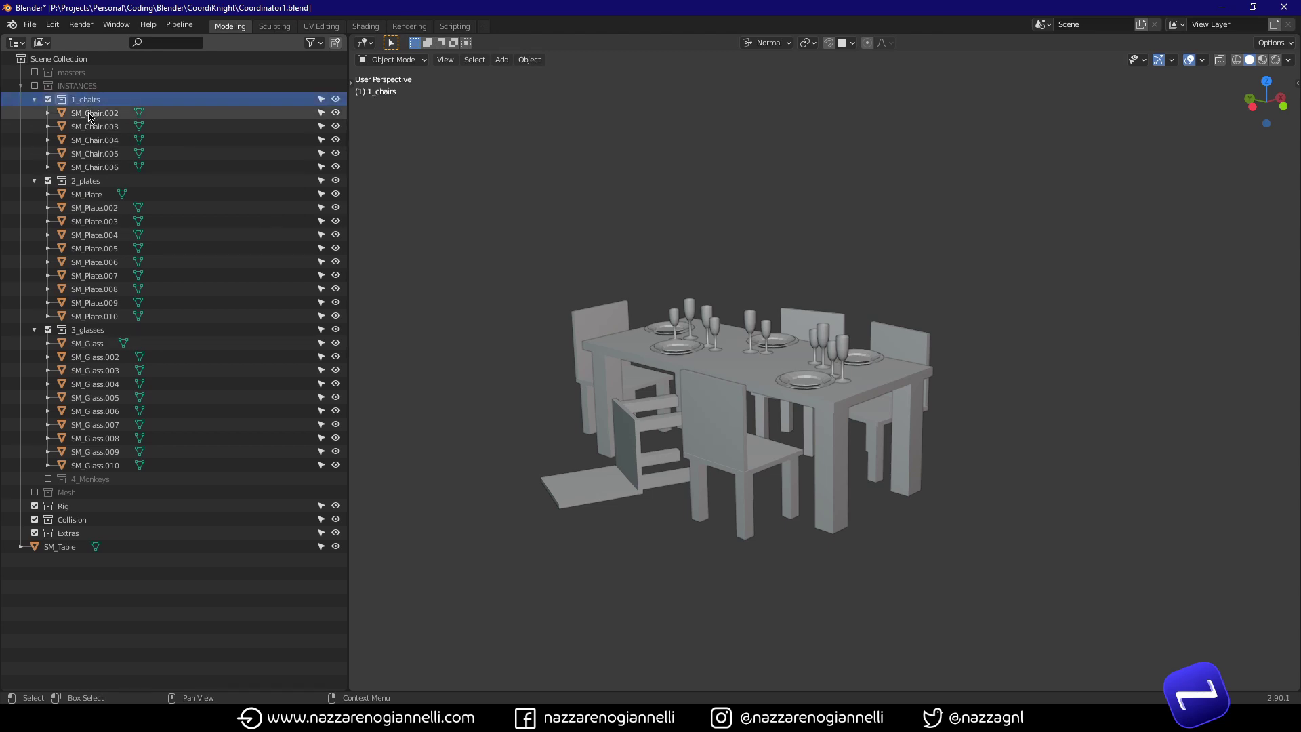
shift+click(102, 465)
middle_drag(781, 428, 755, 418)
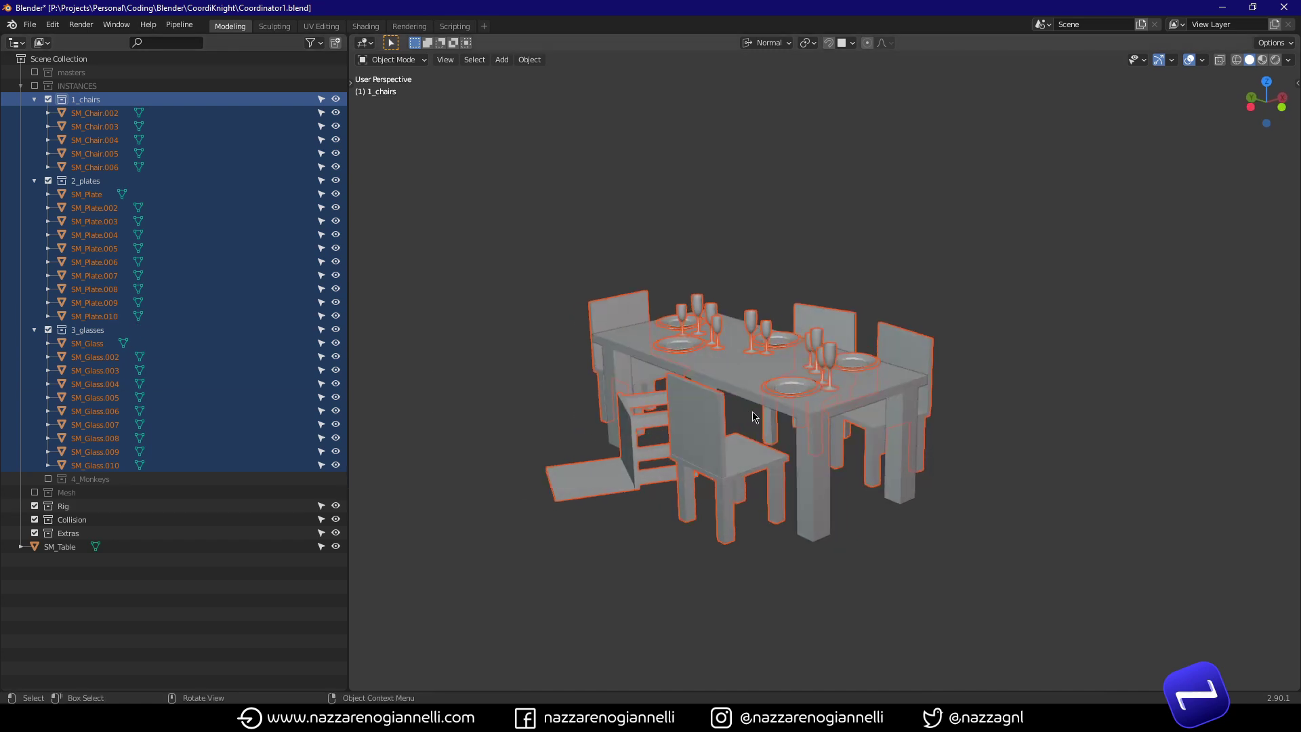
key(q)
click(755, 413)
Switch to Unreal Engine and paste the copied chair, plate and glass placeholders into the level
key(alt+Tab)
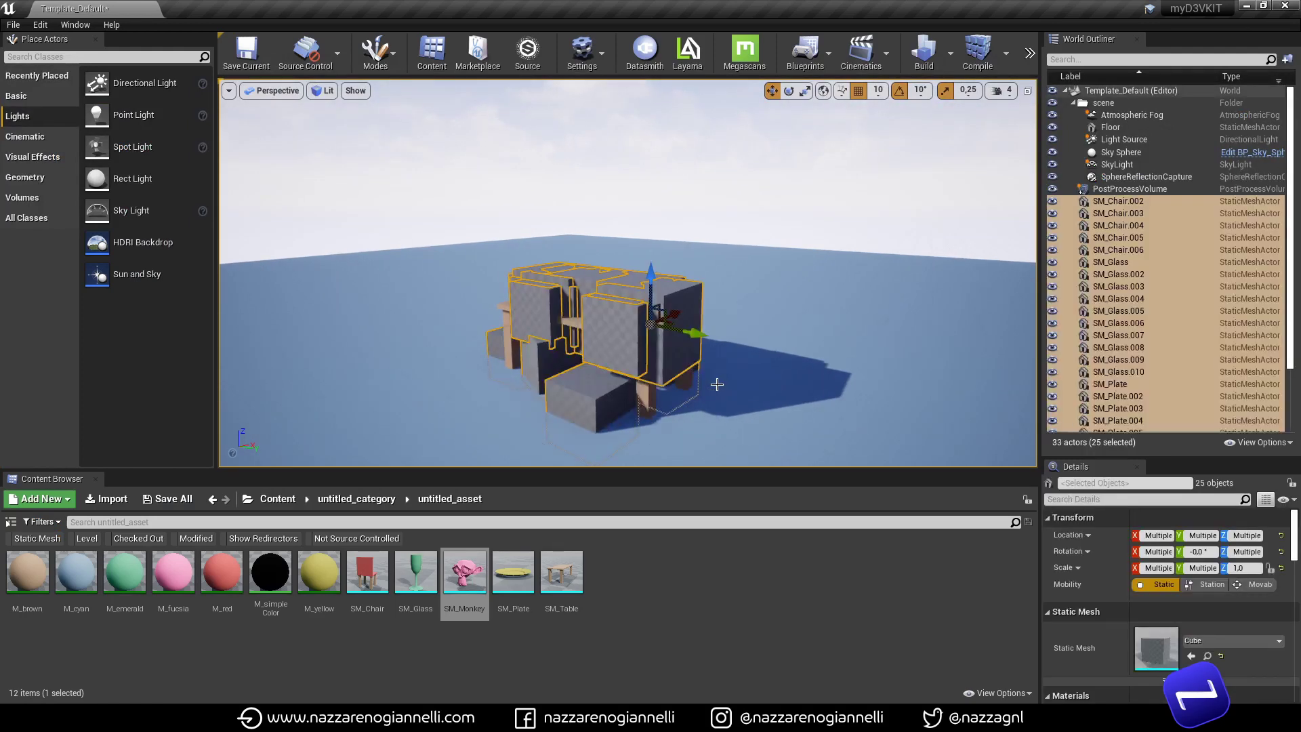
right_drag(733, 320, 826, 318)
right_drag(684, 345, 726, 358)
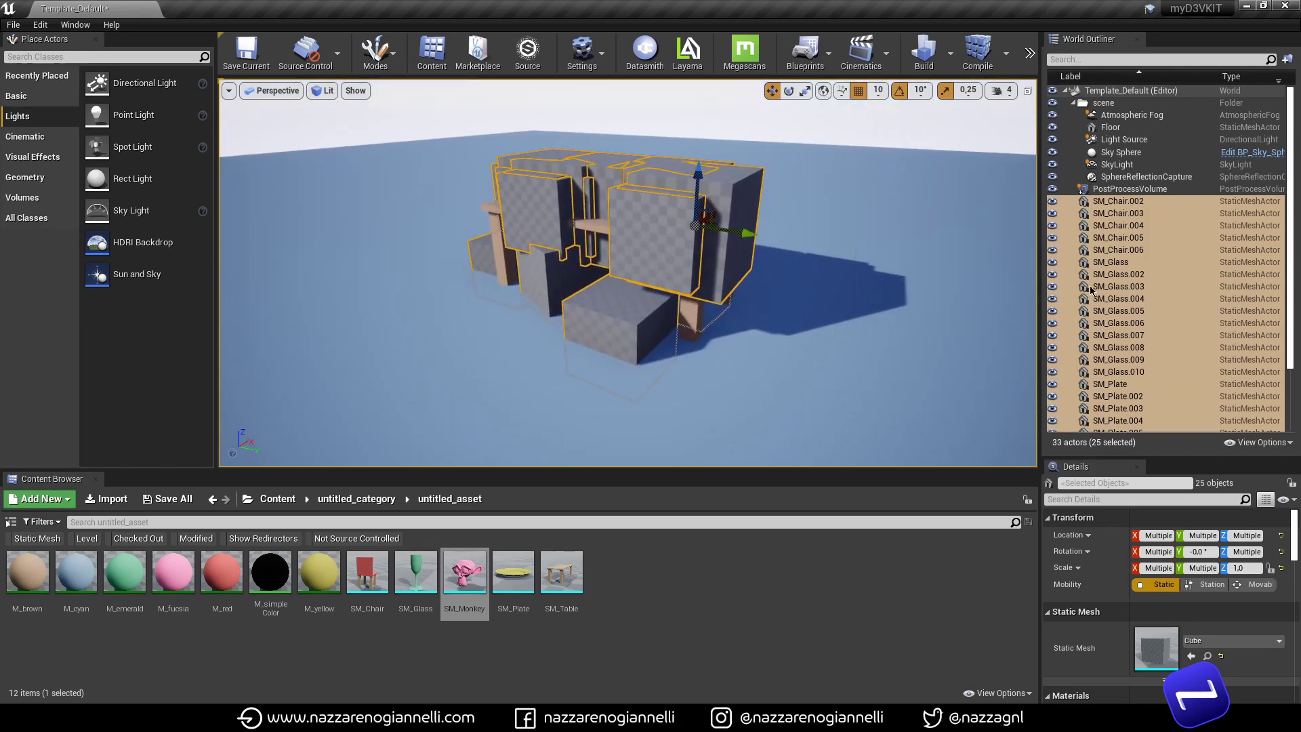
Select the placeholders SM_Chair.002 to SM_Chair.006 and assign them the SM_Chair static mesh
click(1154, 202)
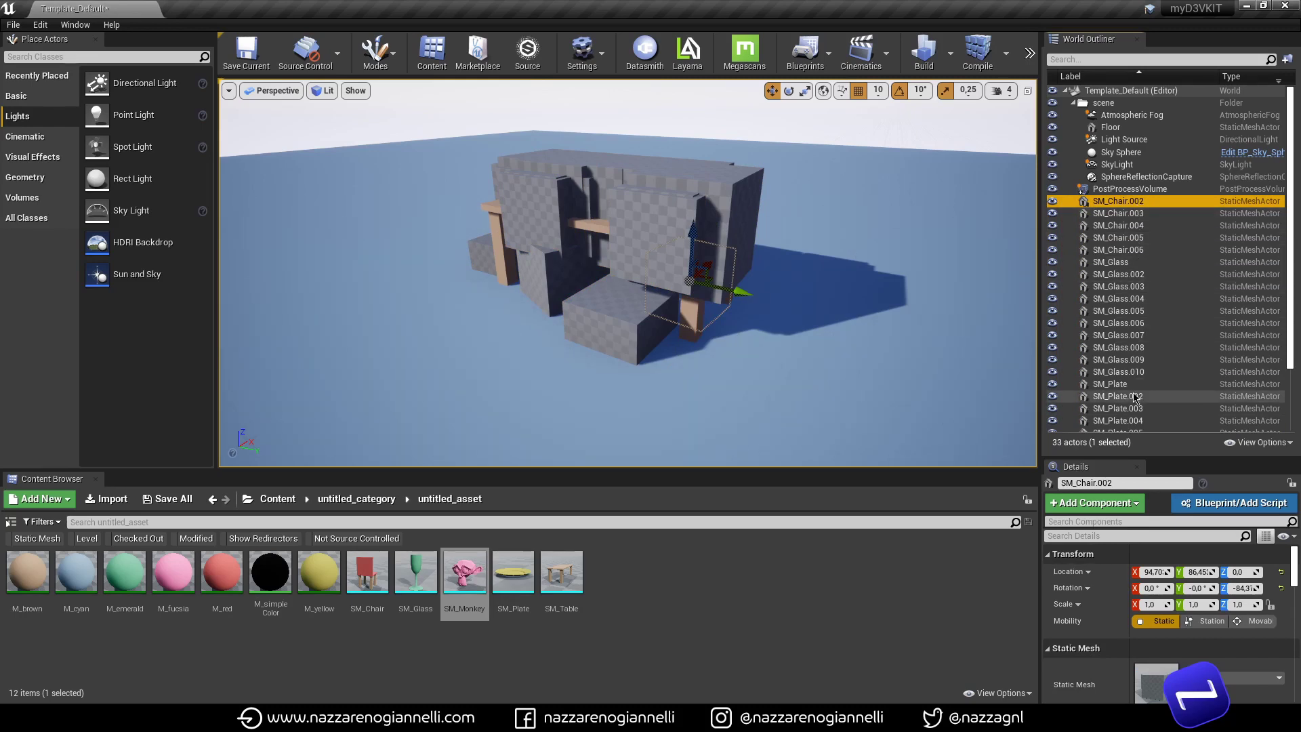
scroll(1138, 398, down, 3)
scroll(1137, 398, up, 3)
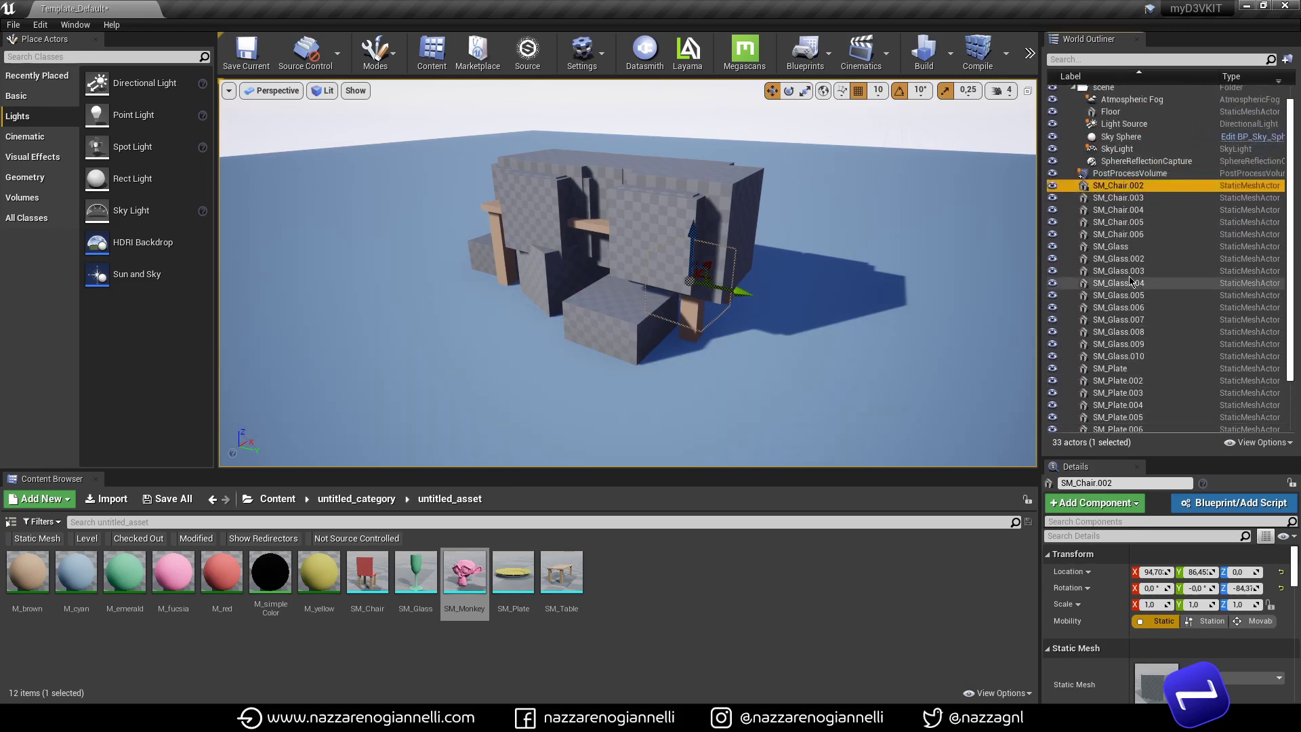
shift+click(1125, 234)
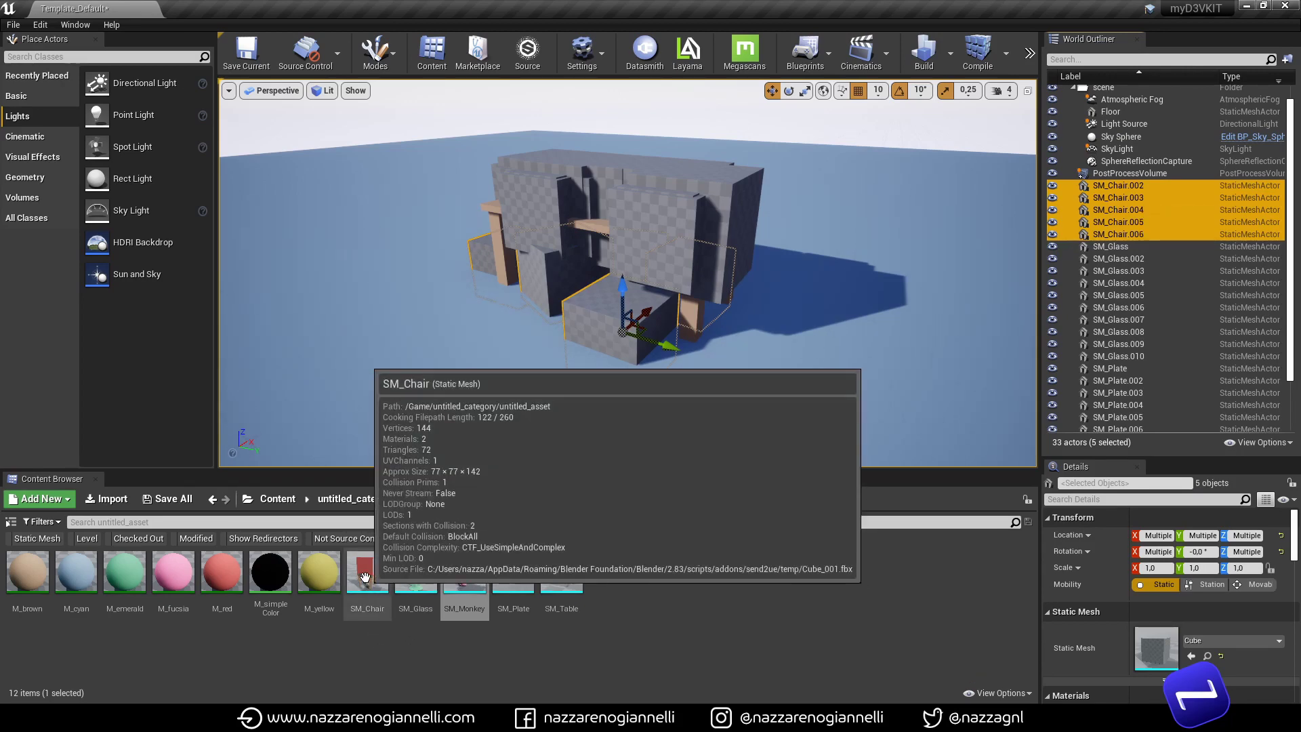
drag(365, 583, 1140, 659)
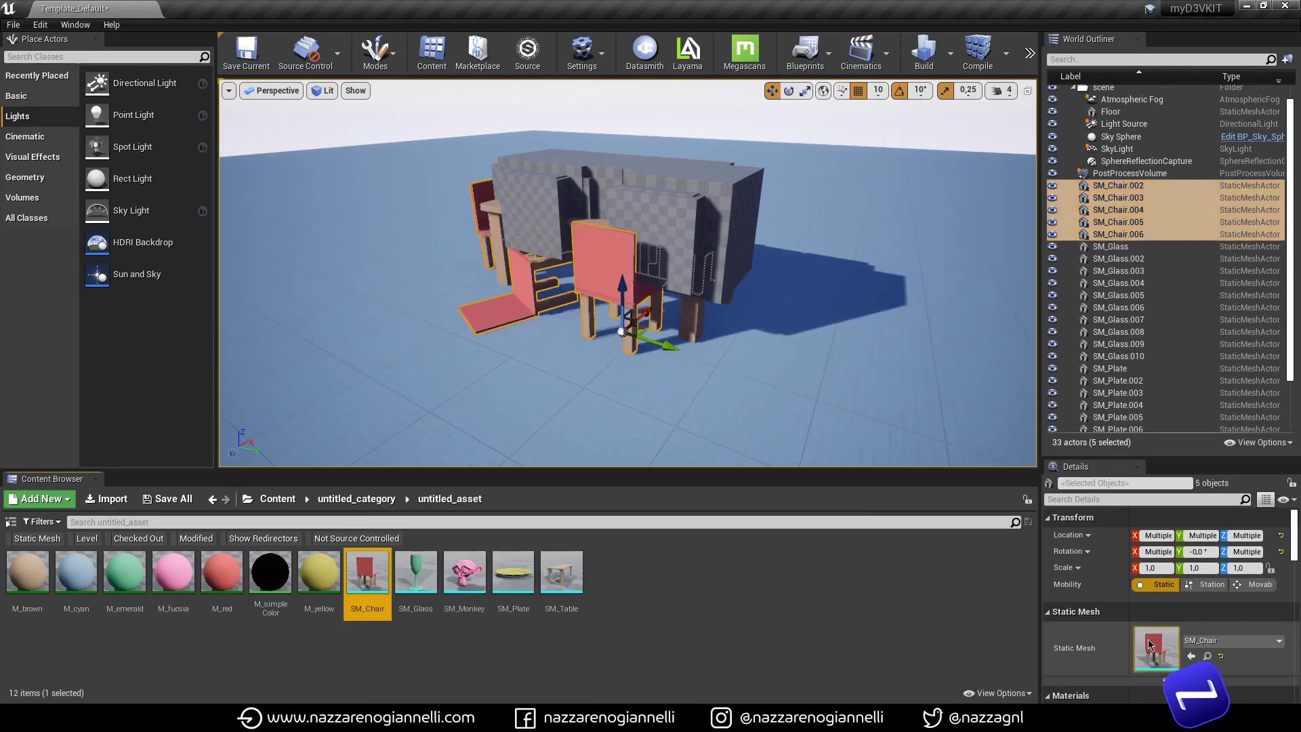
Select the ten glass placeholders, SM_Glass to SM_Glass.010, and assign them the SM_Glass static mesh
click(1119, 246)
shift+click(1119, 356)
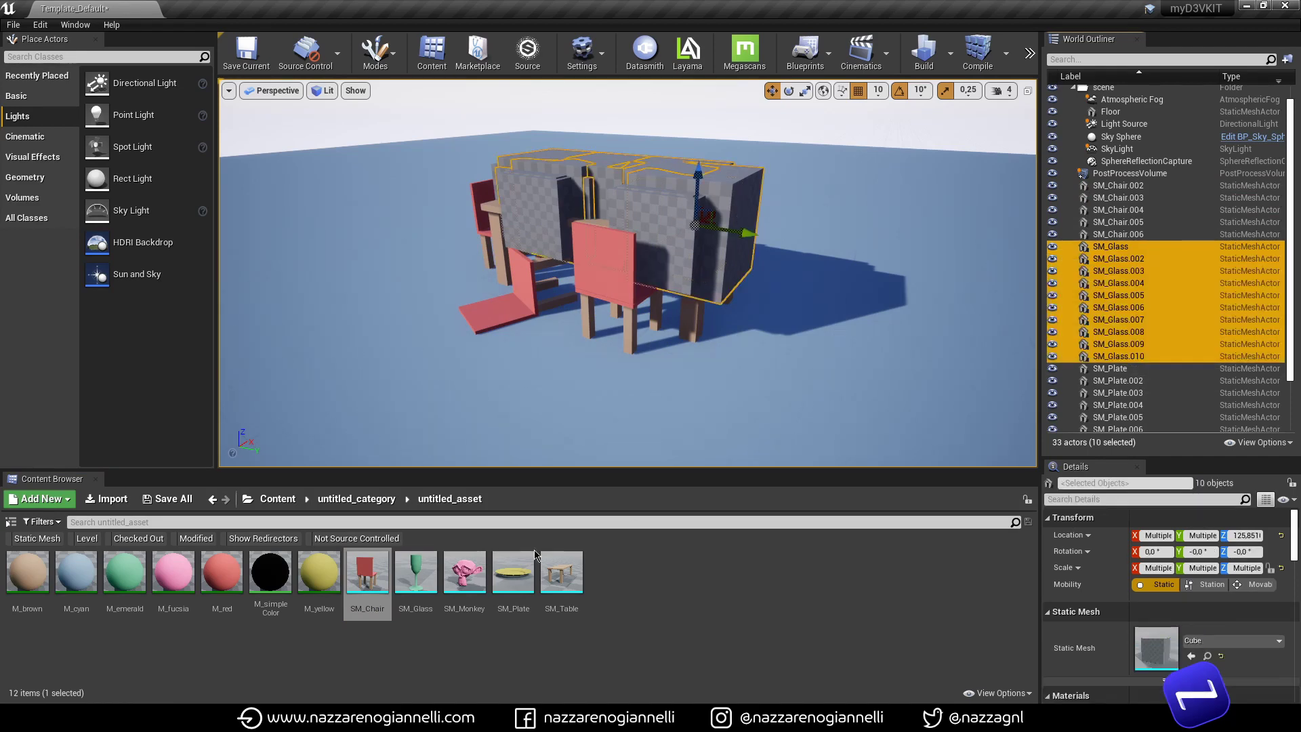
drag(415, 573, 1072, 628)
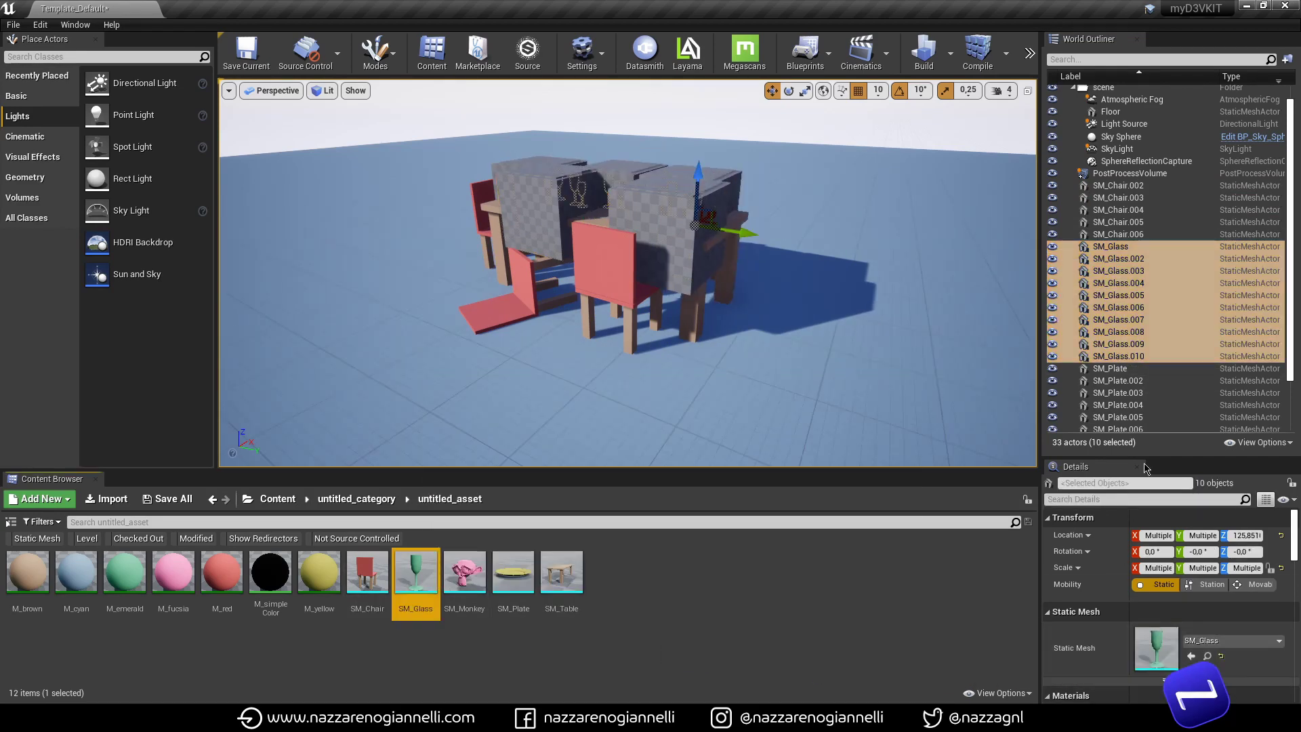
Select the ten plate placeholders, SM_Plate to SM_Plate.010, and assign them the SM_Plate static mesh
click(1124, 369)
scroll(1146, 374, down, 3)
shift+click(1136, 413)
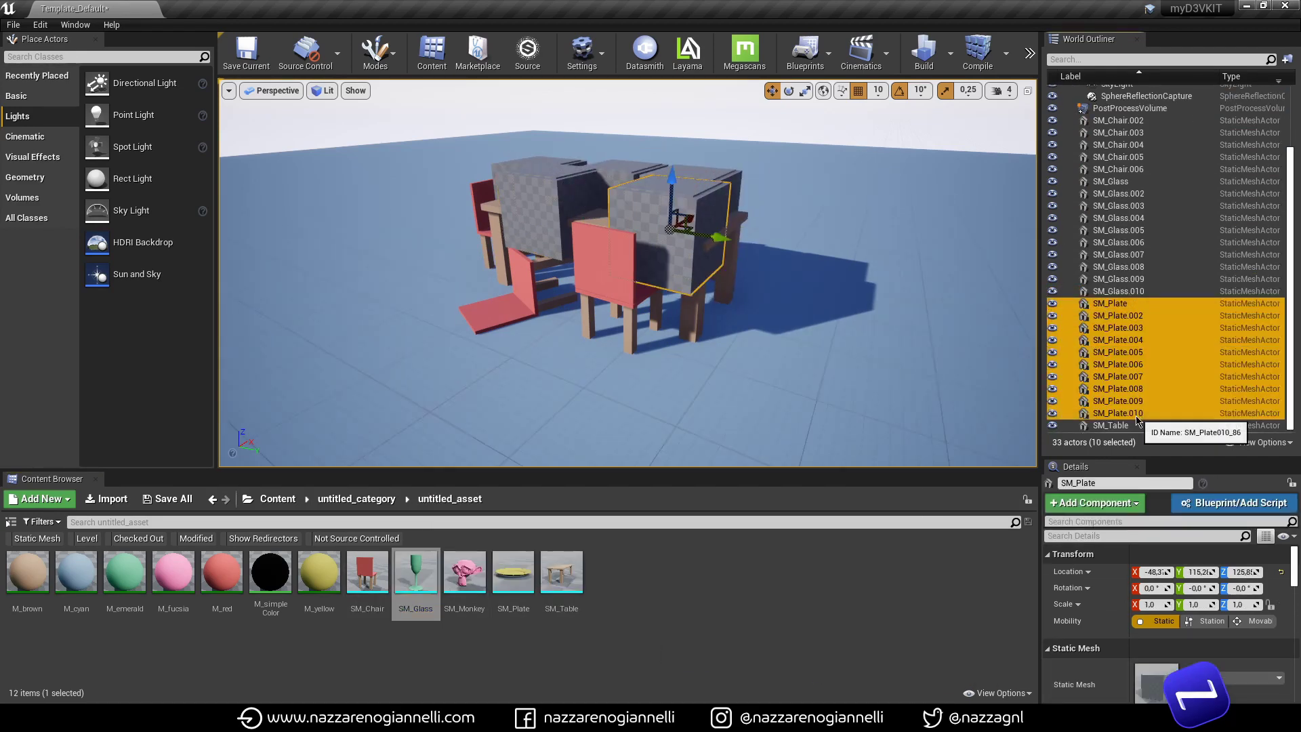
drag(501, 574, 1153, 647)
right_drag(810, 317, 718, 371)
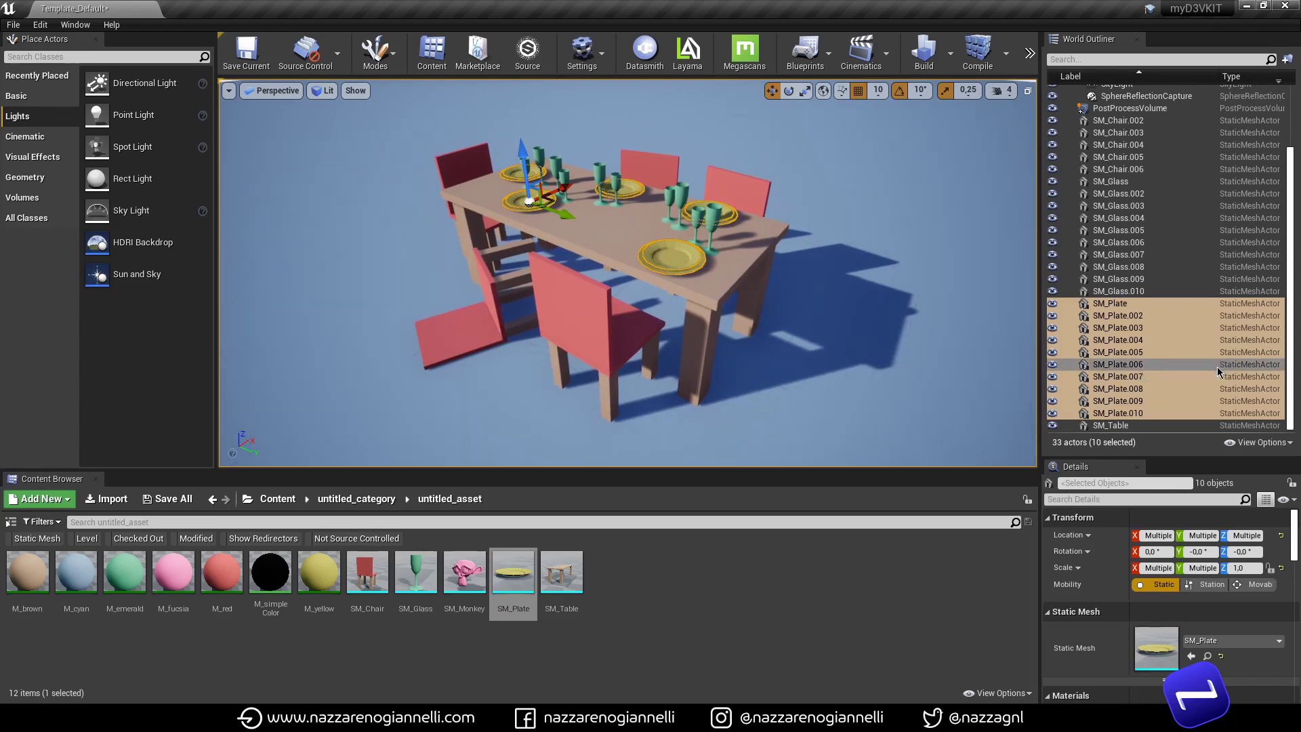